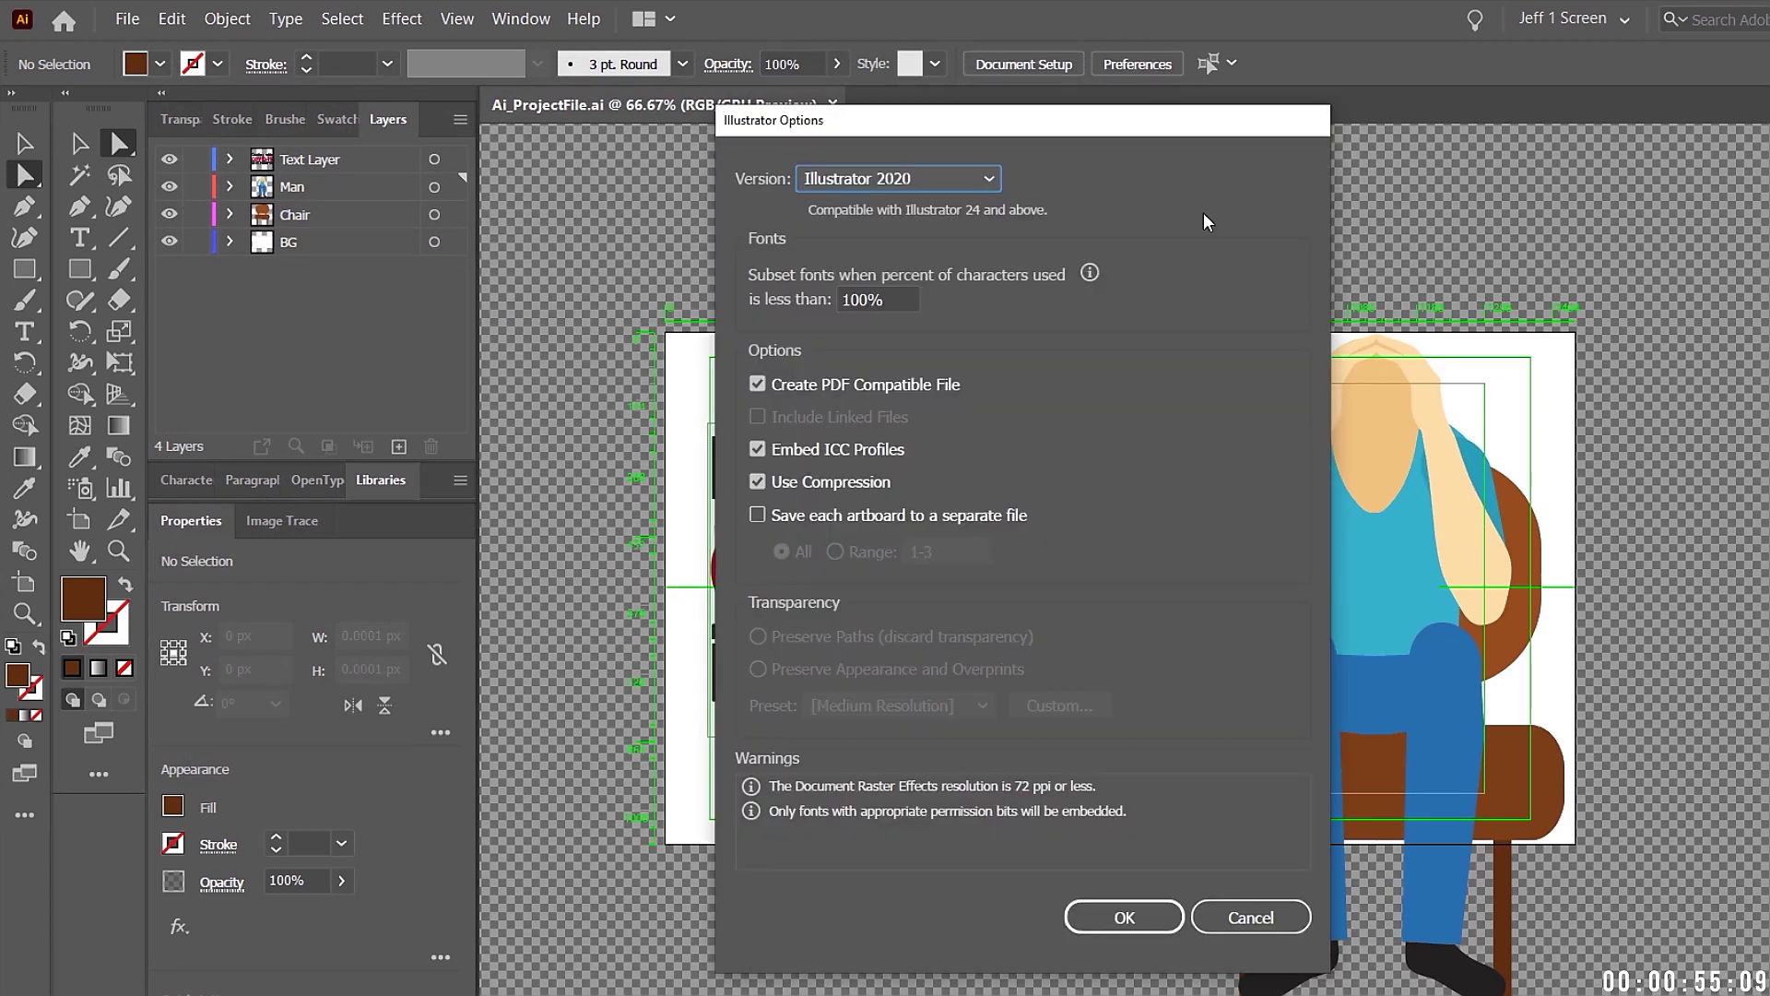
Save the artwork as an Illustrator 2020 file with PDF compatibility and compression, and switch to After Effects.
click(1123, 916)
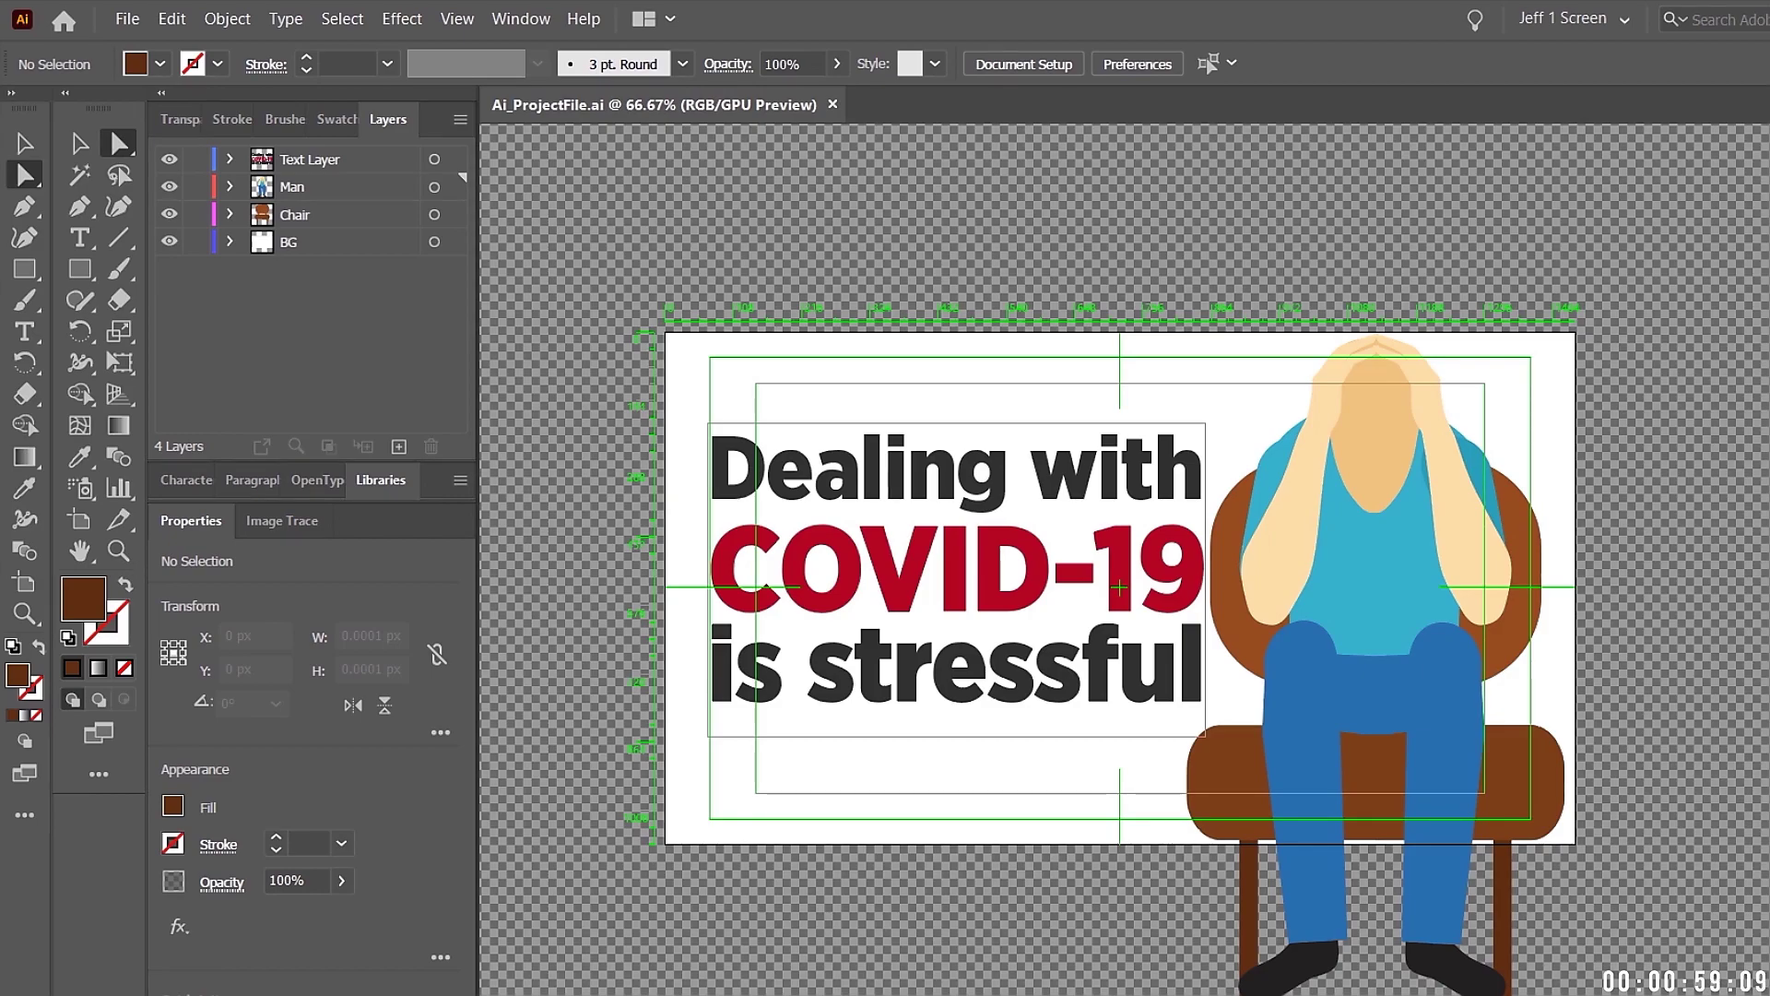
key(alt+Tab)
Import Ai_ProjectFile.ai as a Composition and open the resulting composition in the timeline.
click(16, 35)
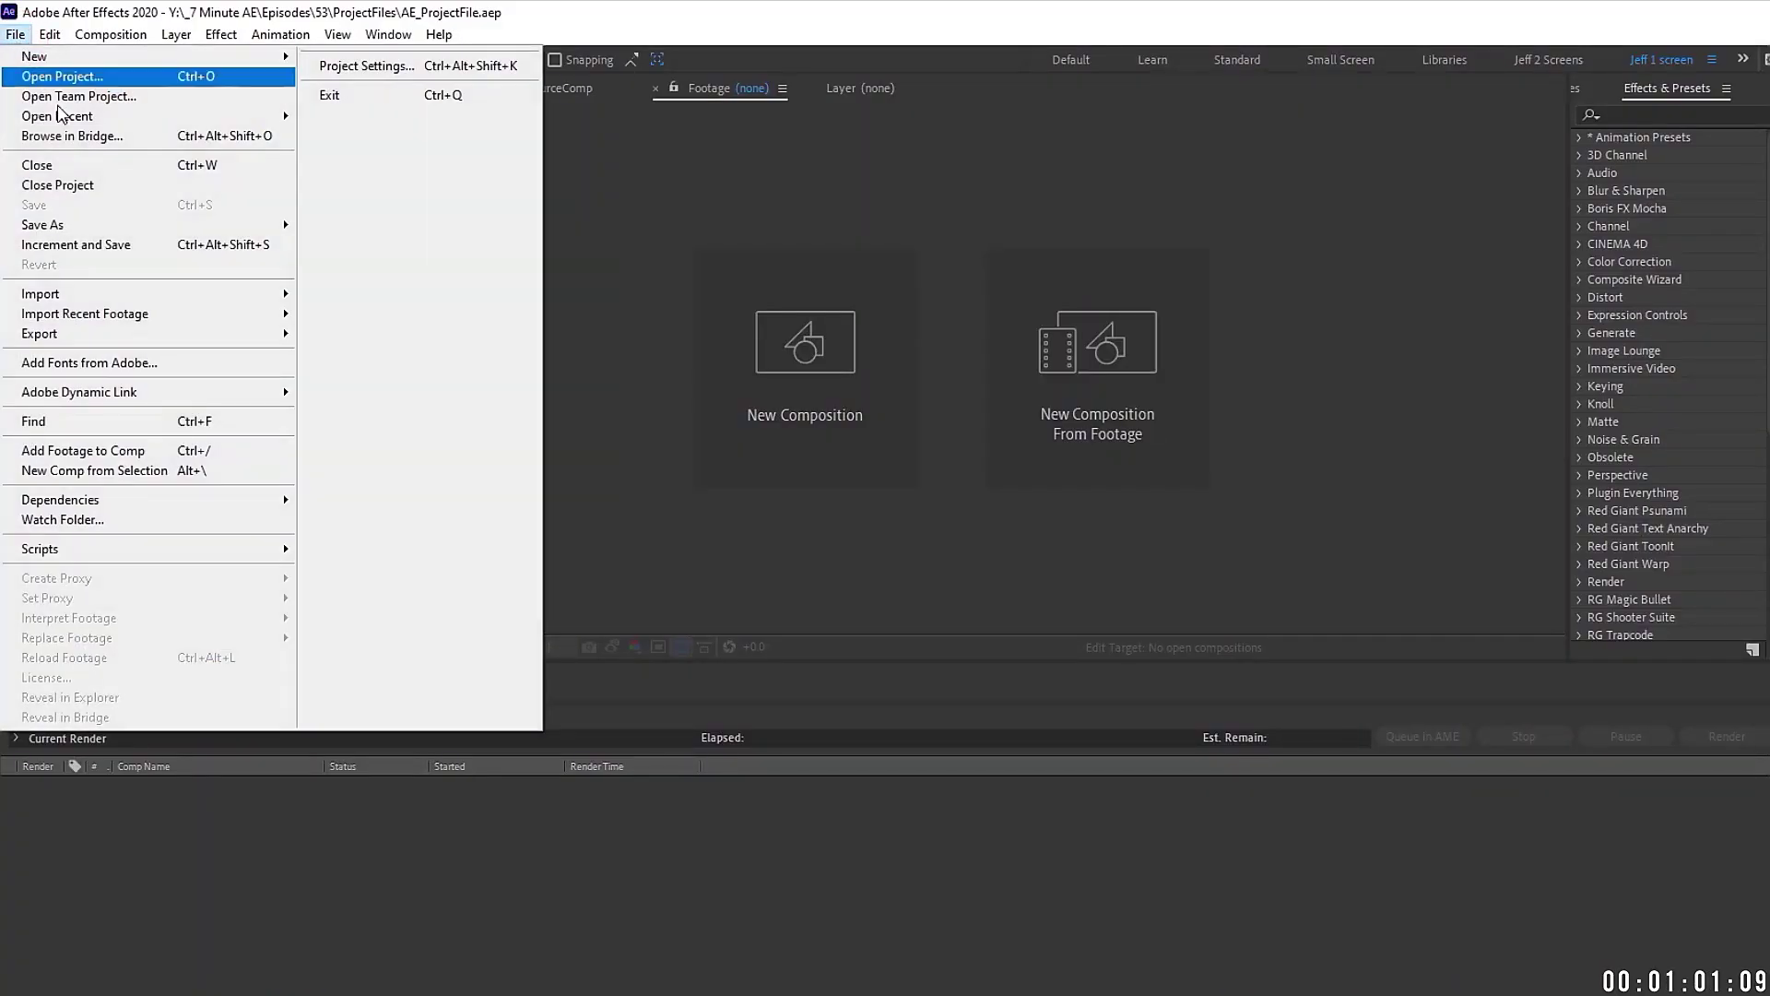
mouse_move(120, 286)
click(388, 295)
click(478, 287)
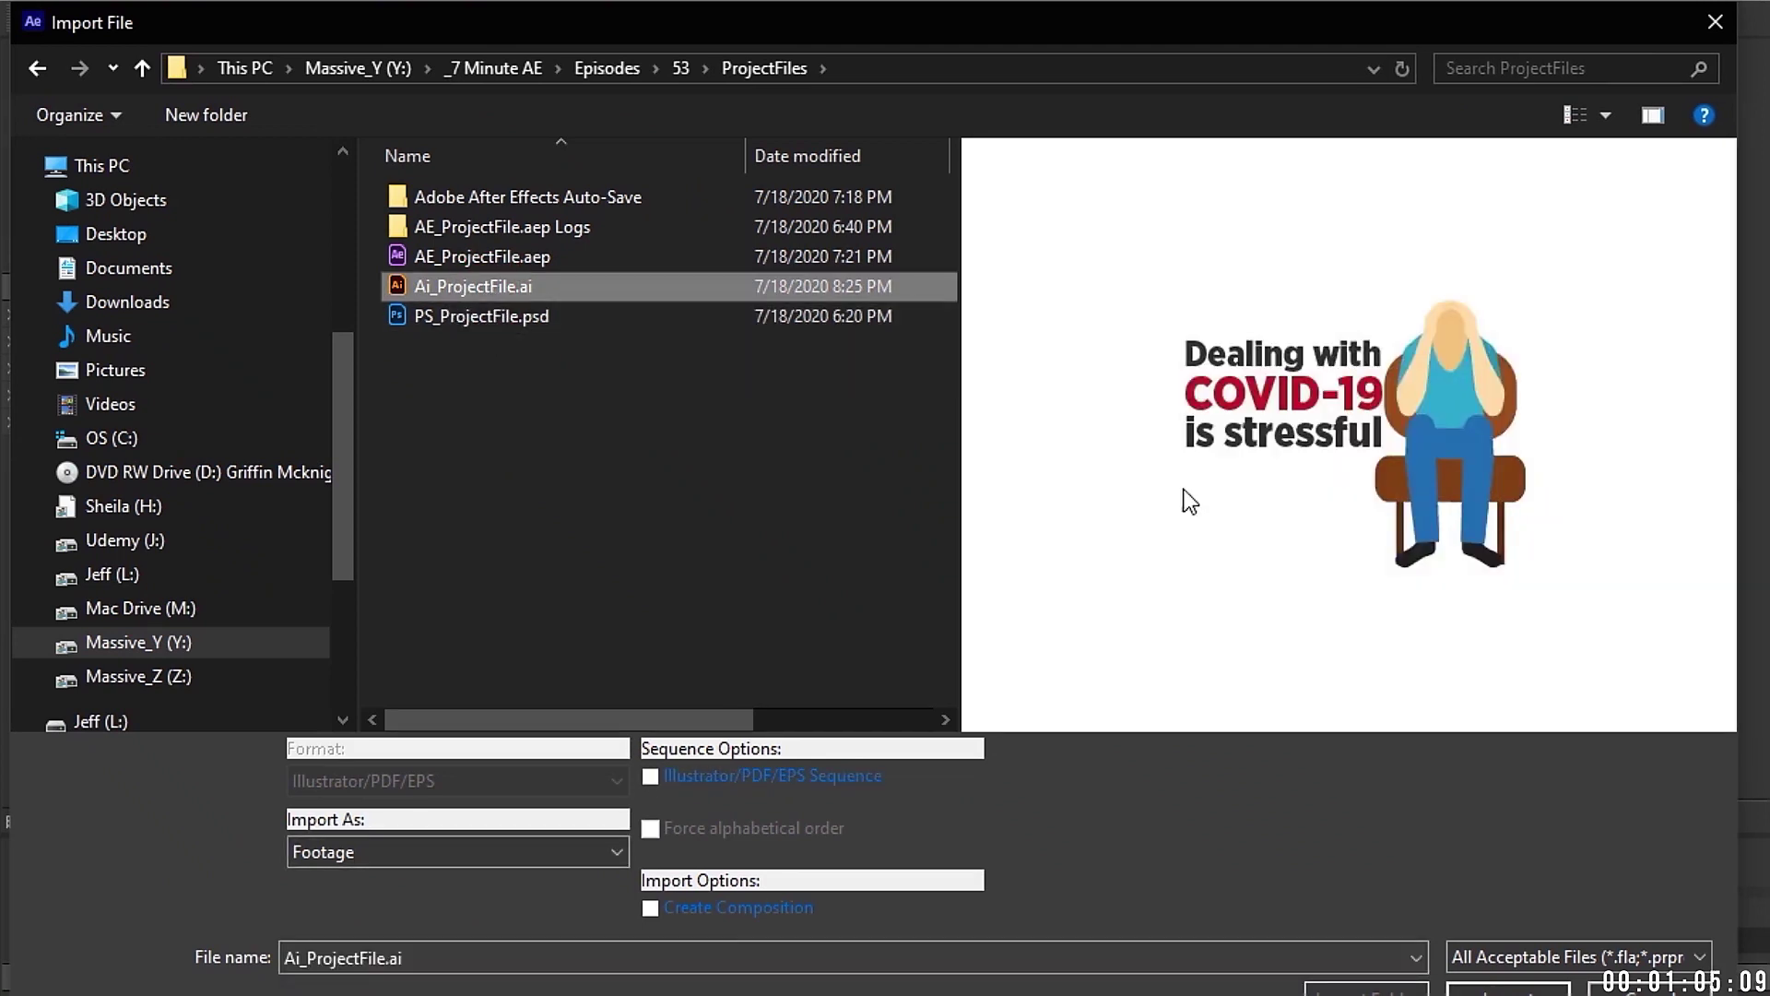
click(454, 850)
click(431, 915)
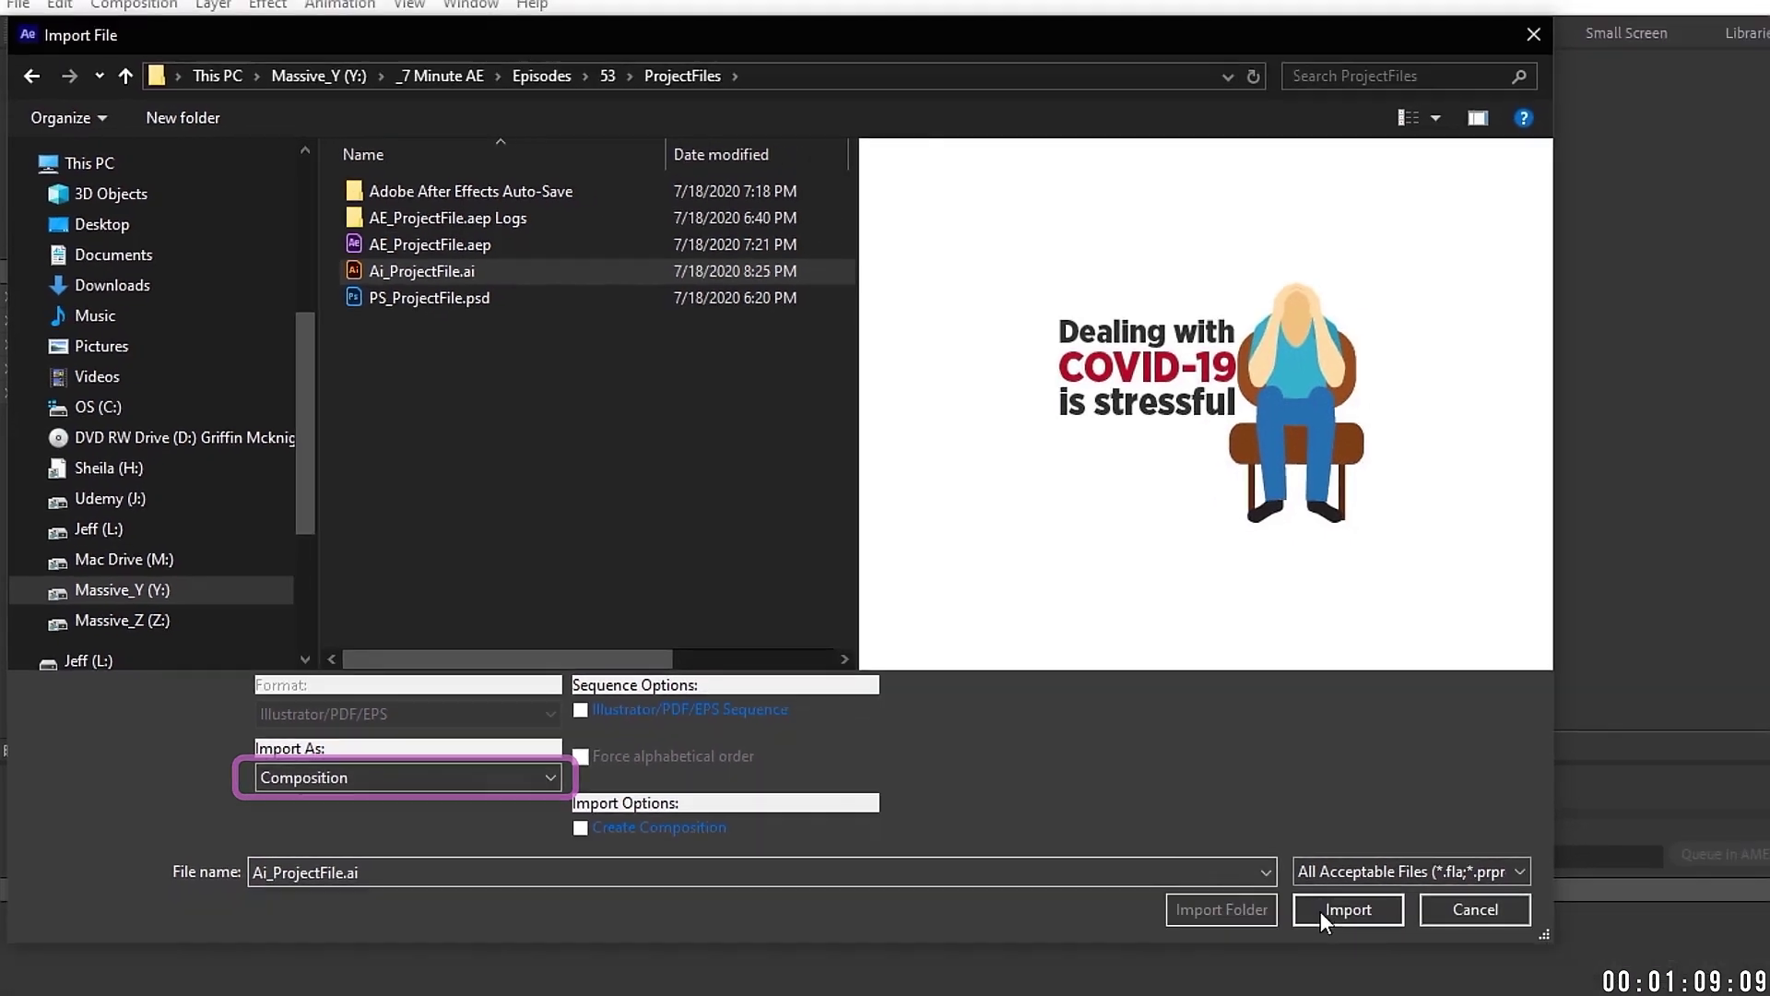
click(1509, 990)
double_click(76, 297)
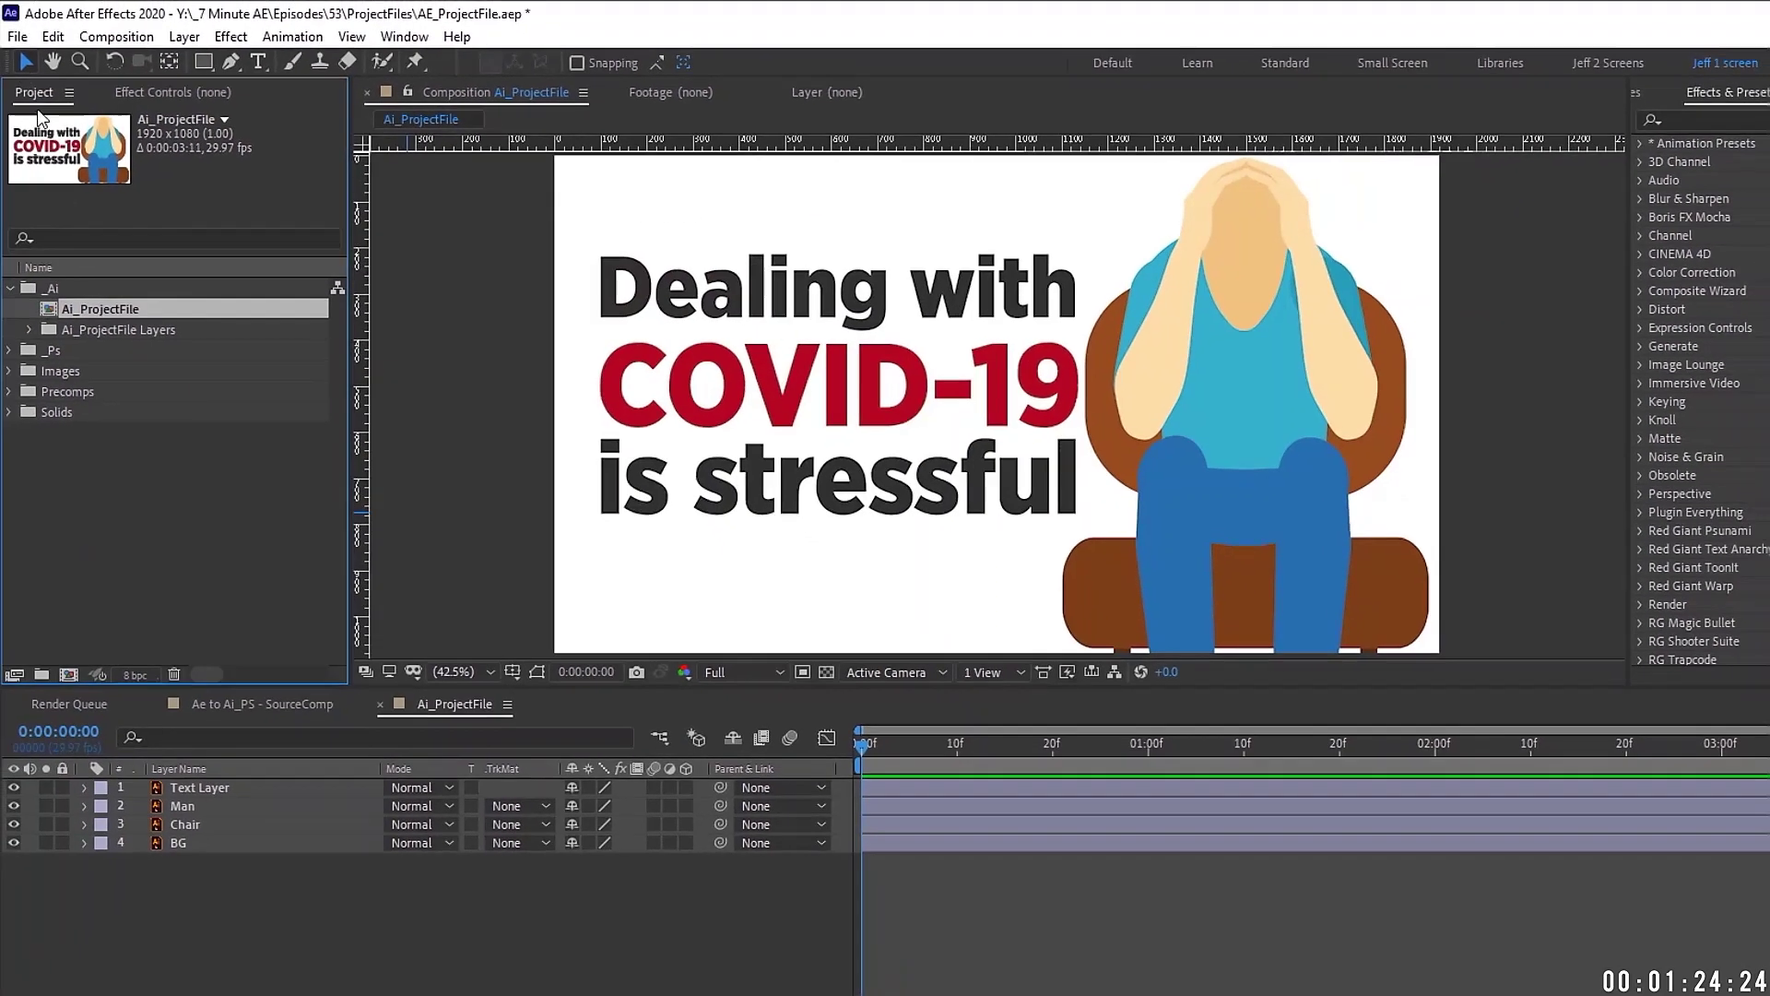
Import Ai_ProjectFile.ai again as Footage with merged layers and create a new composition from the footage.
click(18, 37)
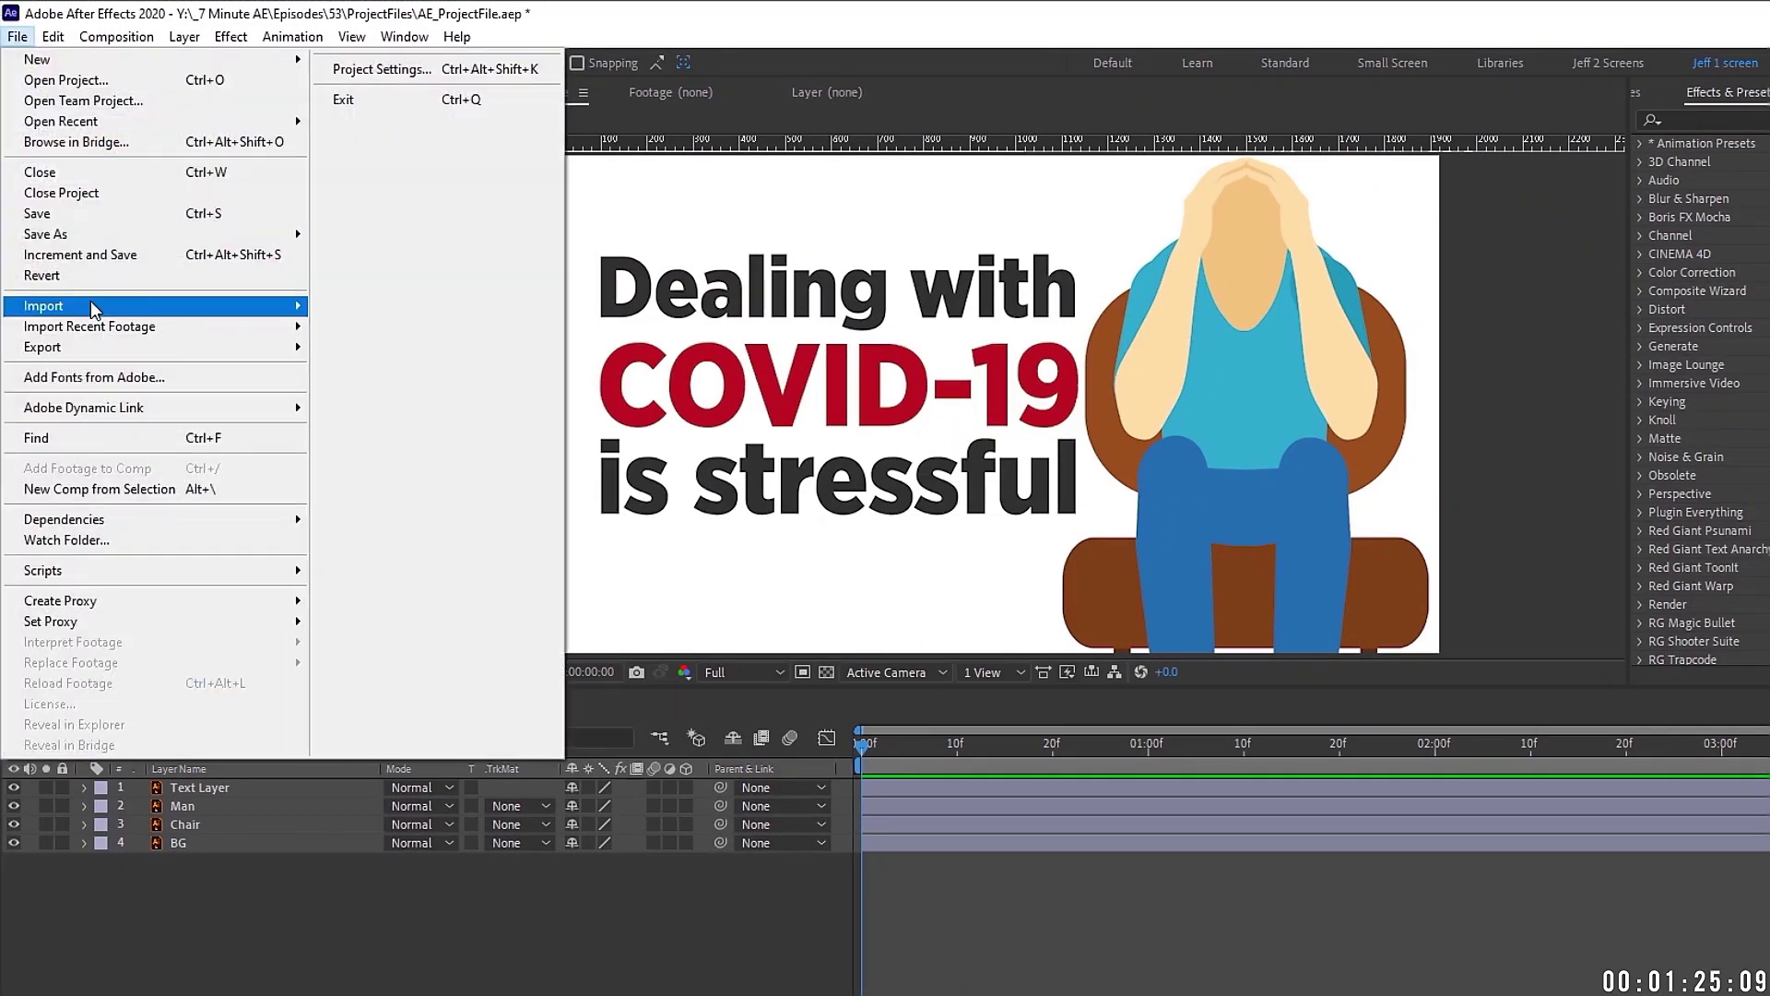
mouse_move(106, 307)
click(422, 308)
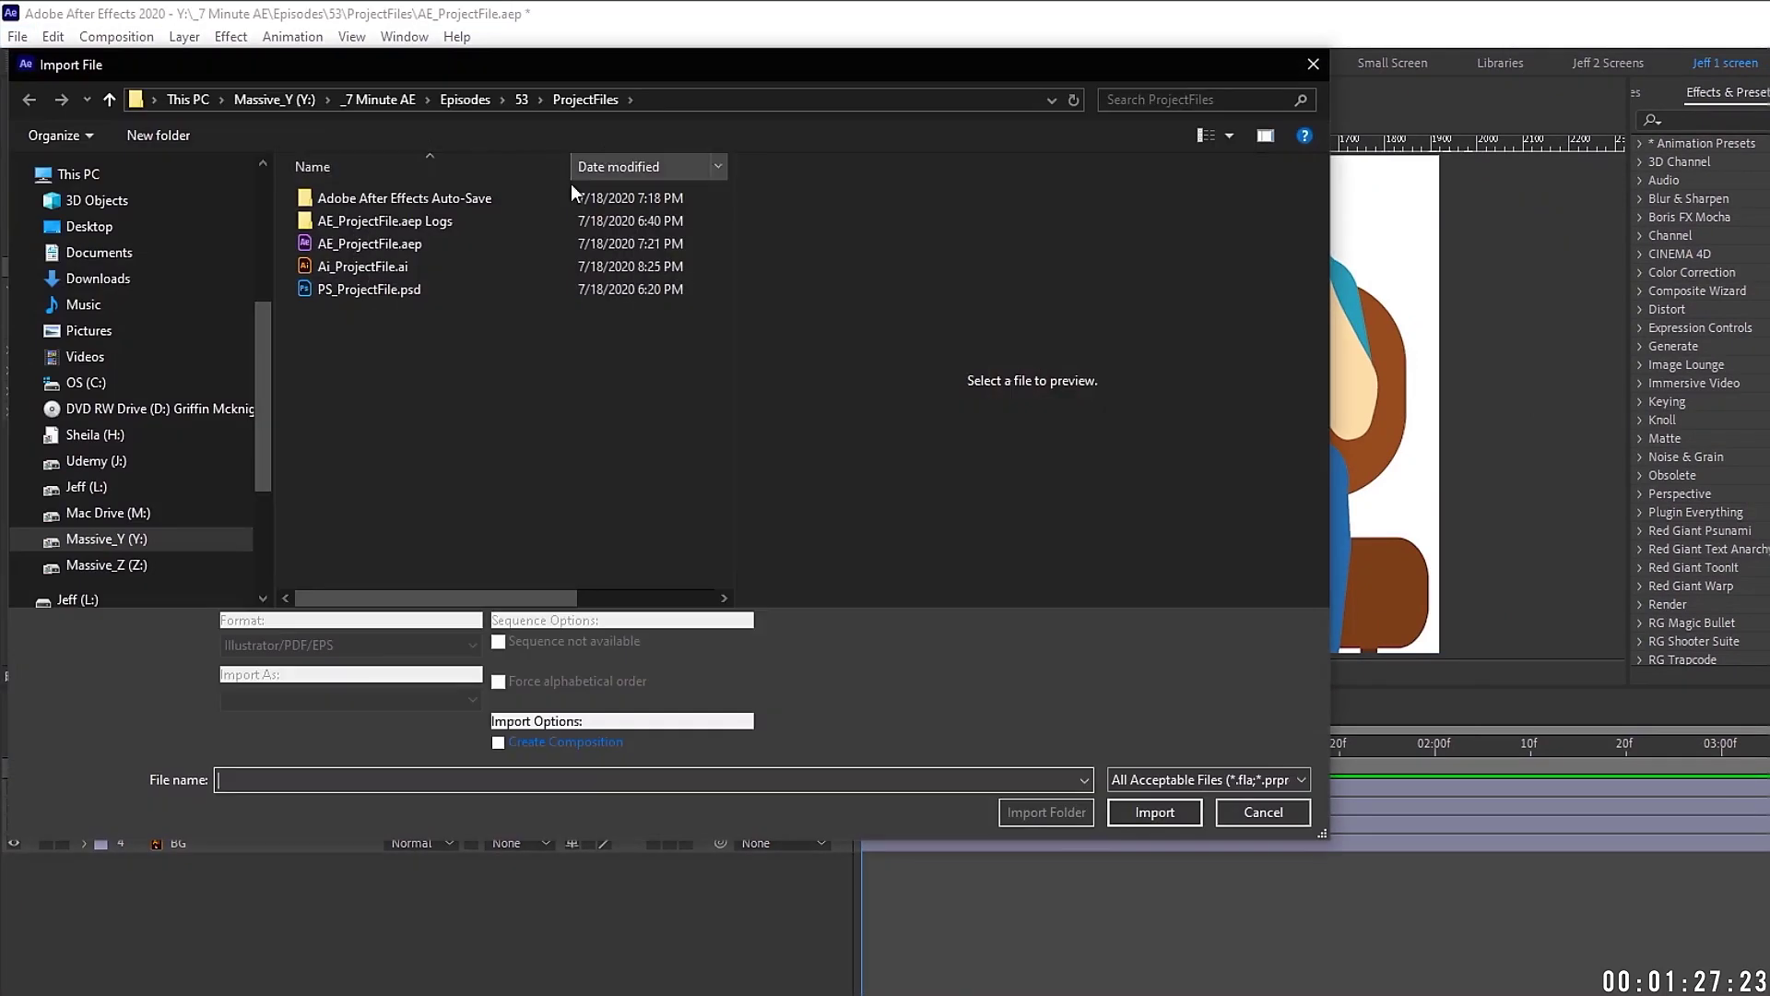
click(413, 266)
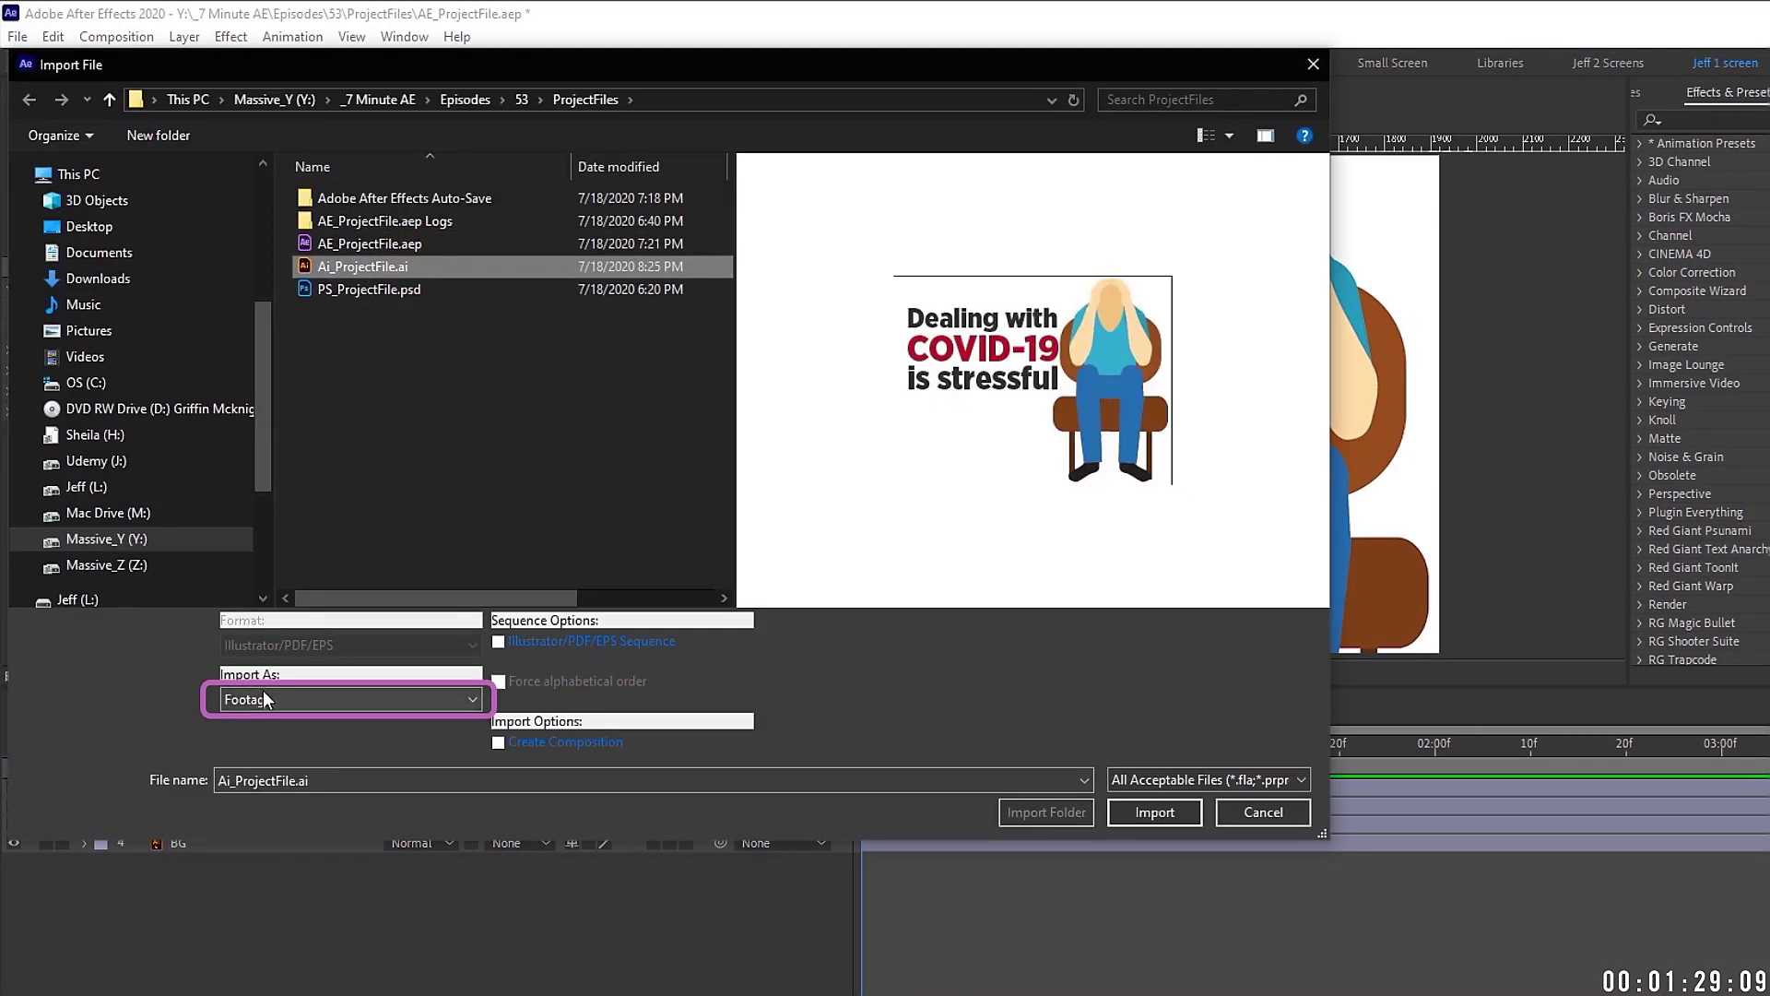
click(1149, 804)
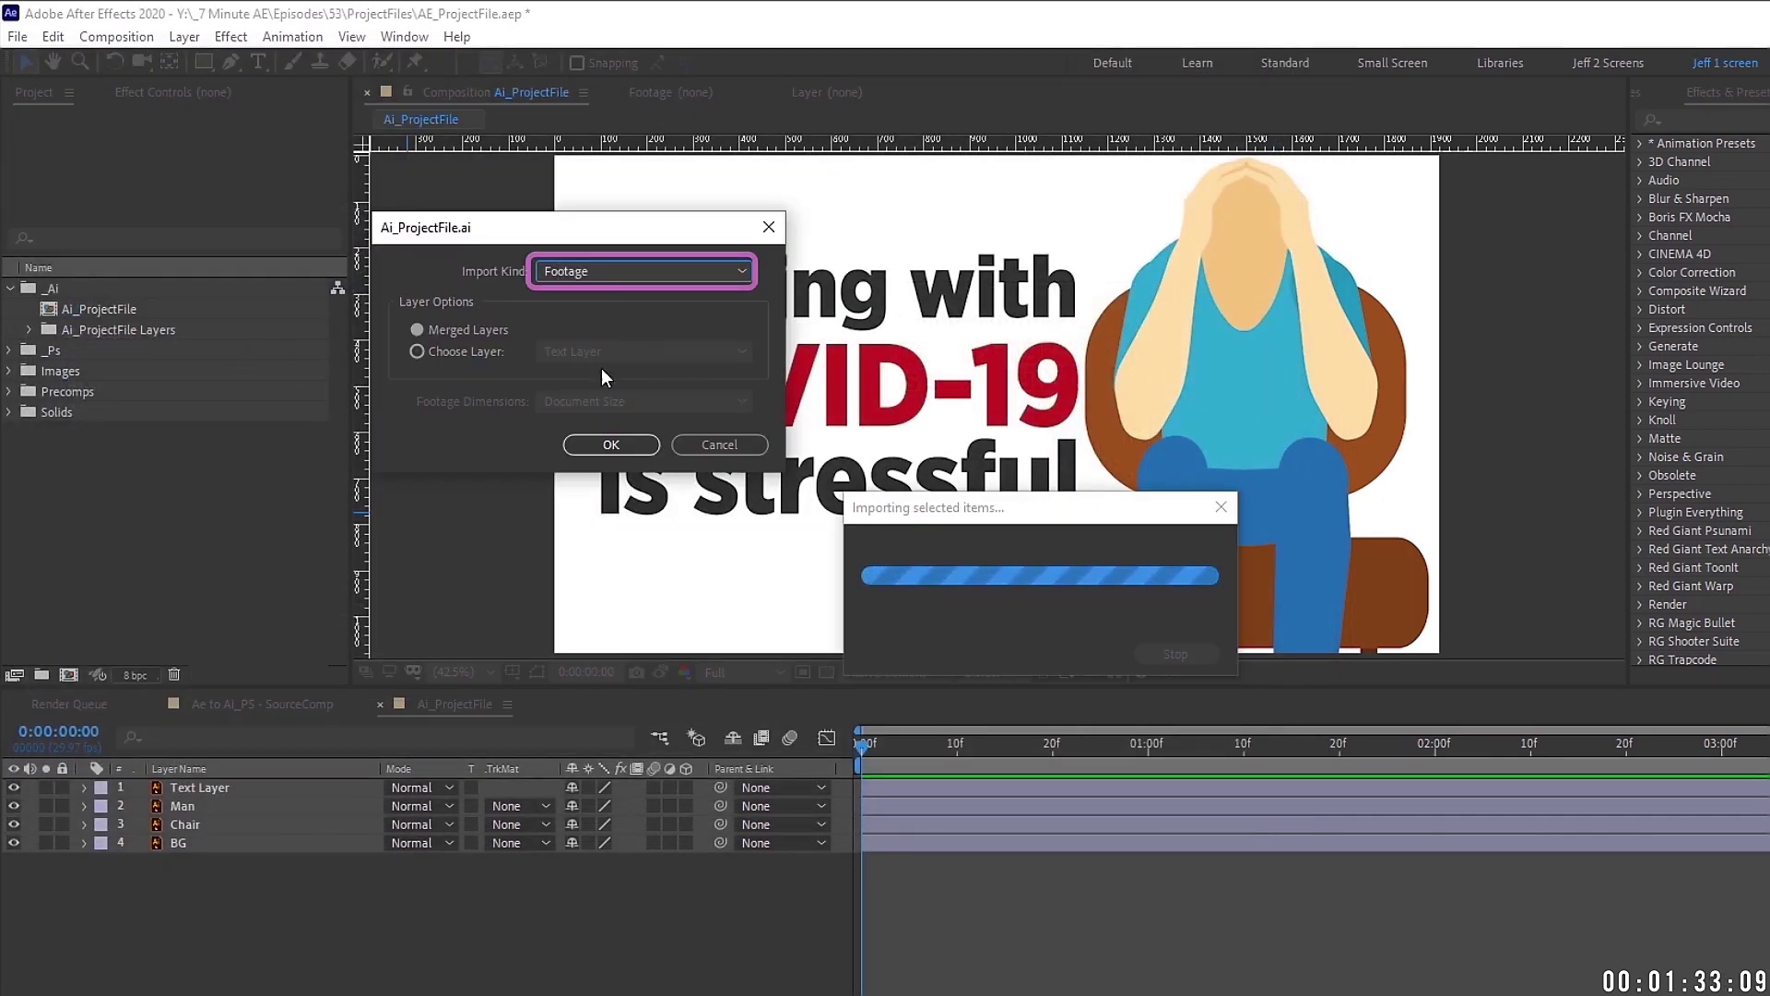
click(611, 444)
drag(81, 351, 67, 674)
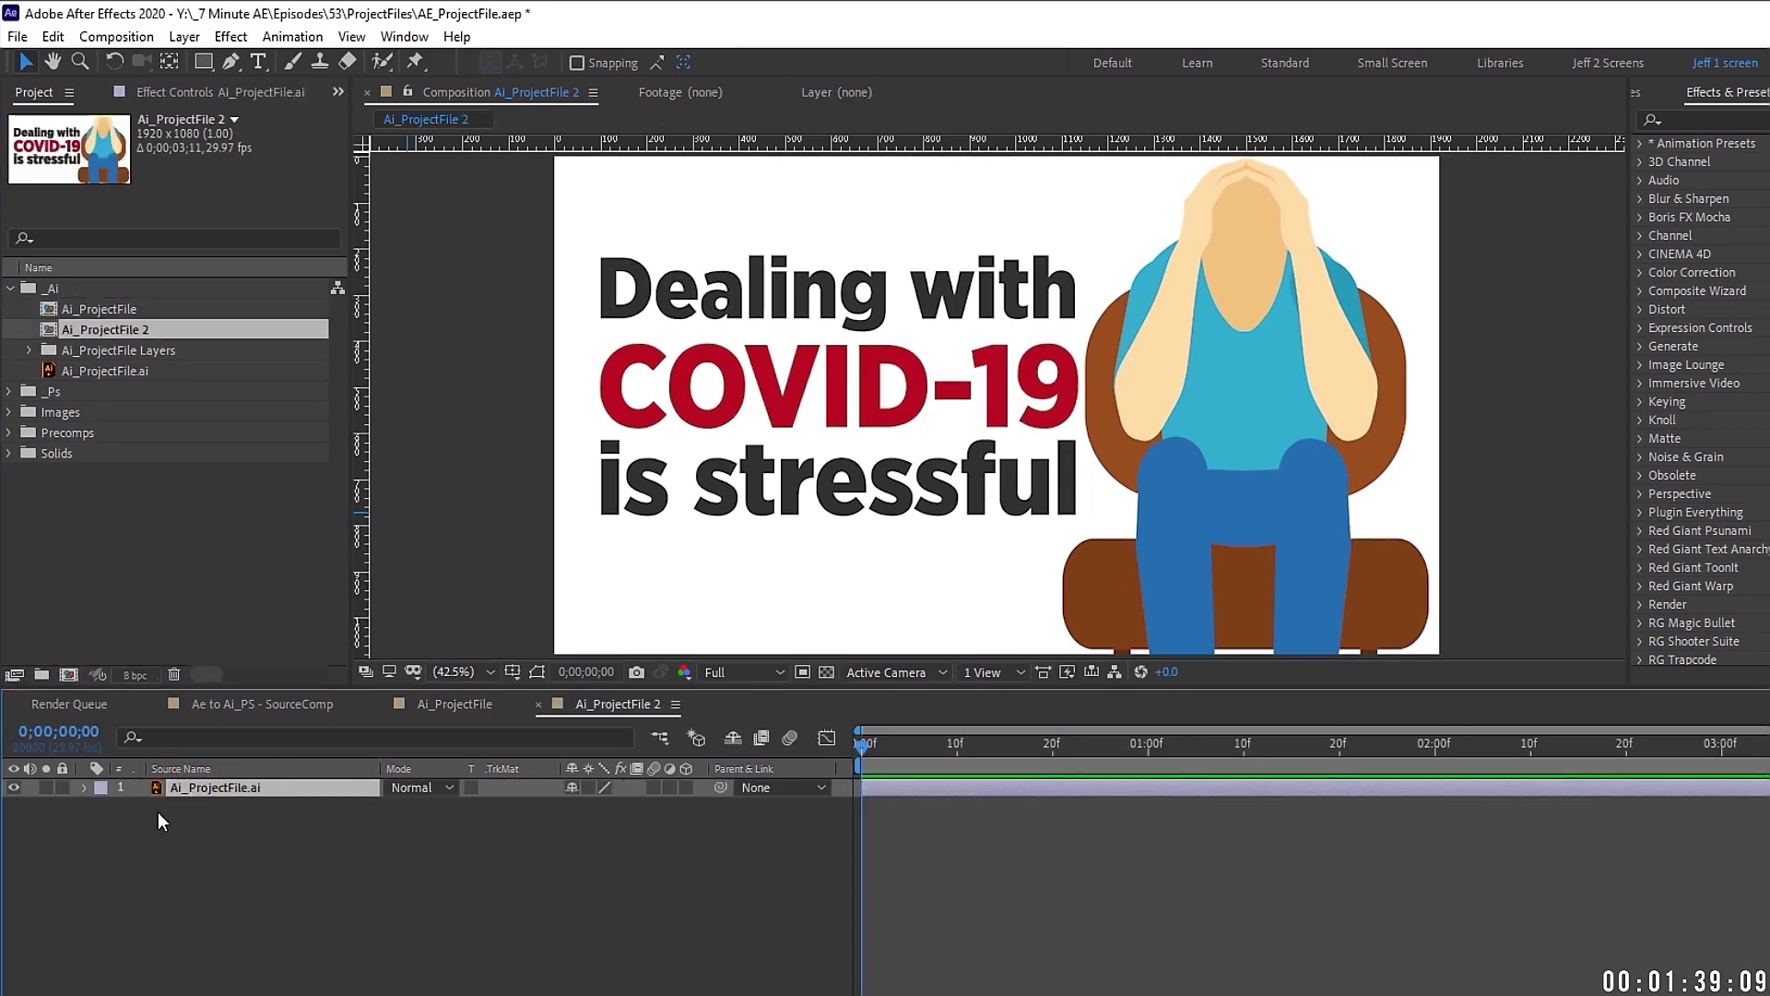
Toggle the merged artwork layer's visibility off and on, and delete the layer from the timeline.
click(13, 787)
click(13, 788)
key(Delete)
Open the layered Ai_ProjectFile composition and create shapes from the Man, Chair and BG vector layers.
double_click(101, 309)
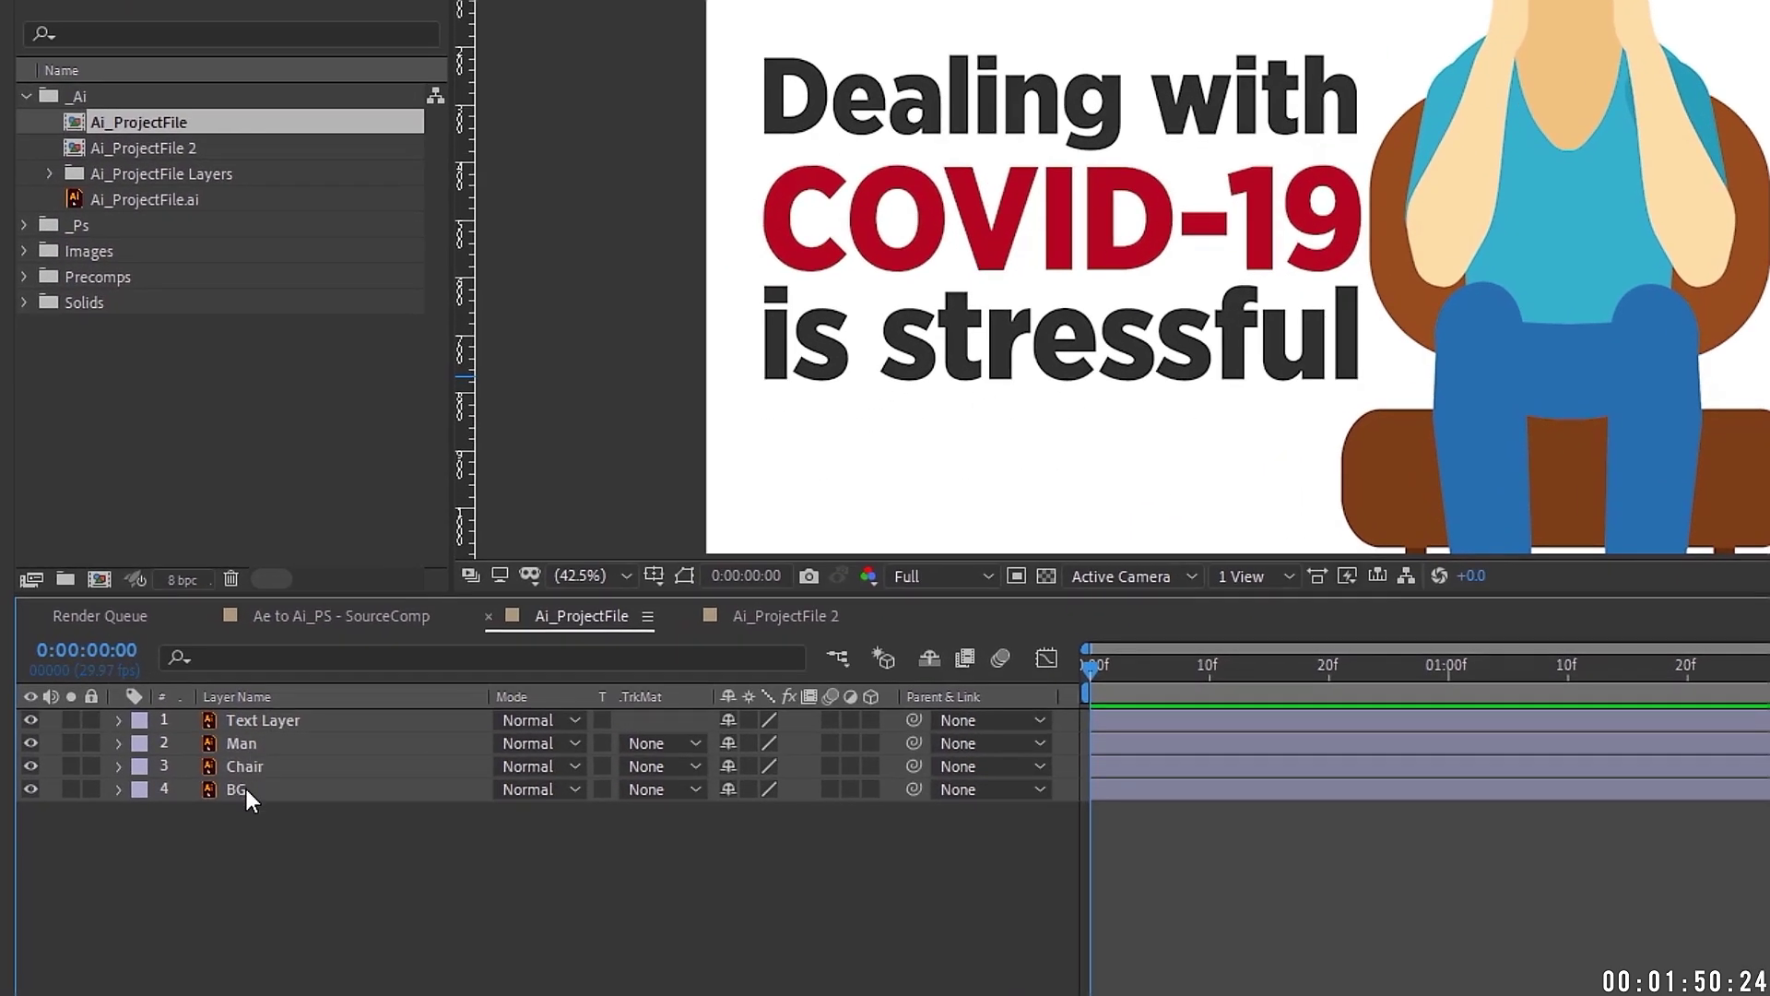
click(184, 842)
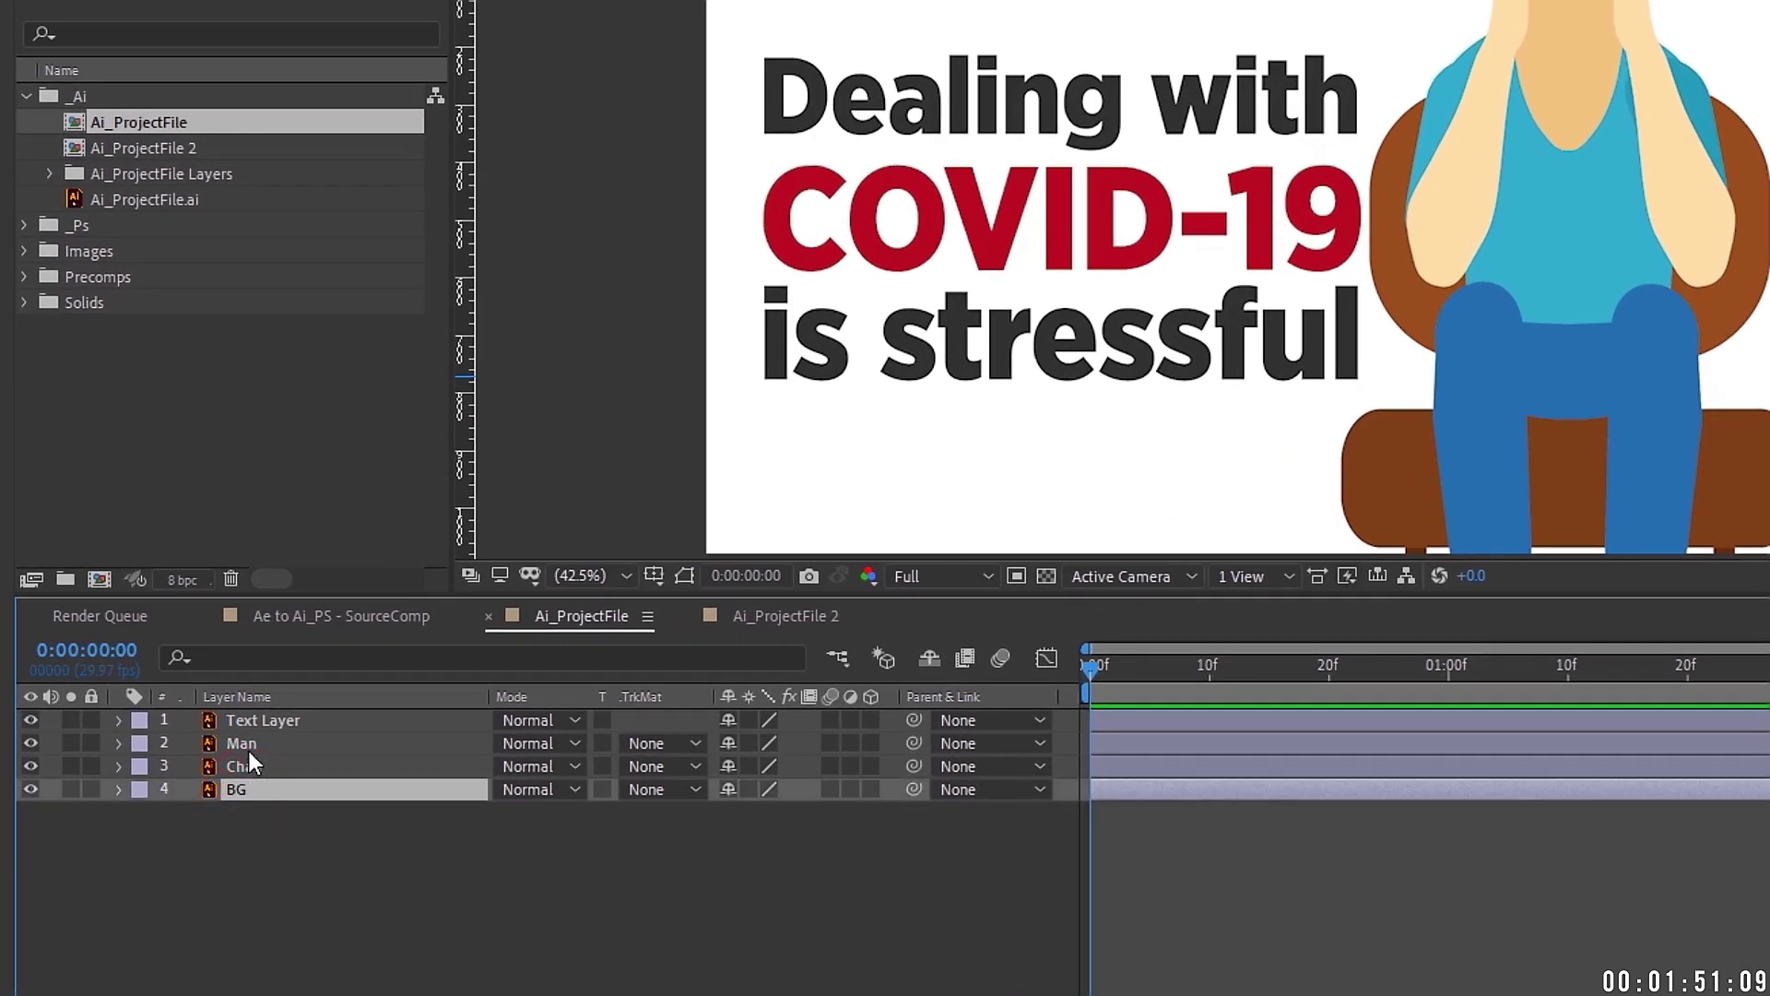
shift+click(247, 739)
right_click(247, 739)
mouse_move(387, 523)
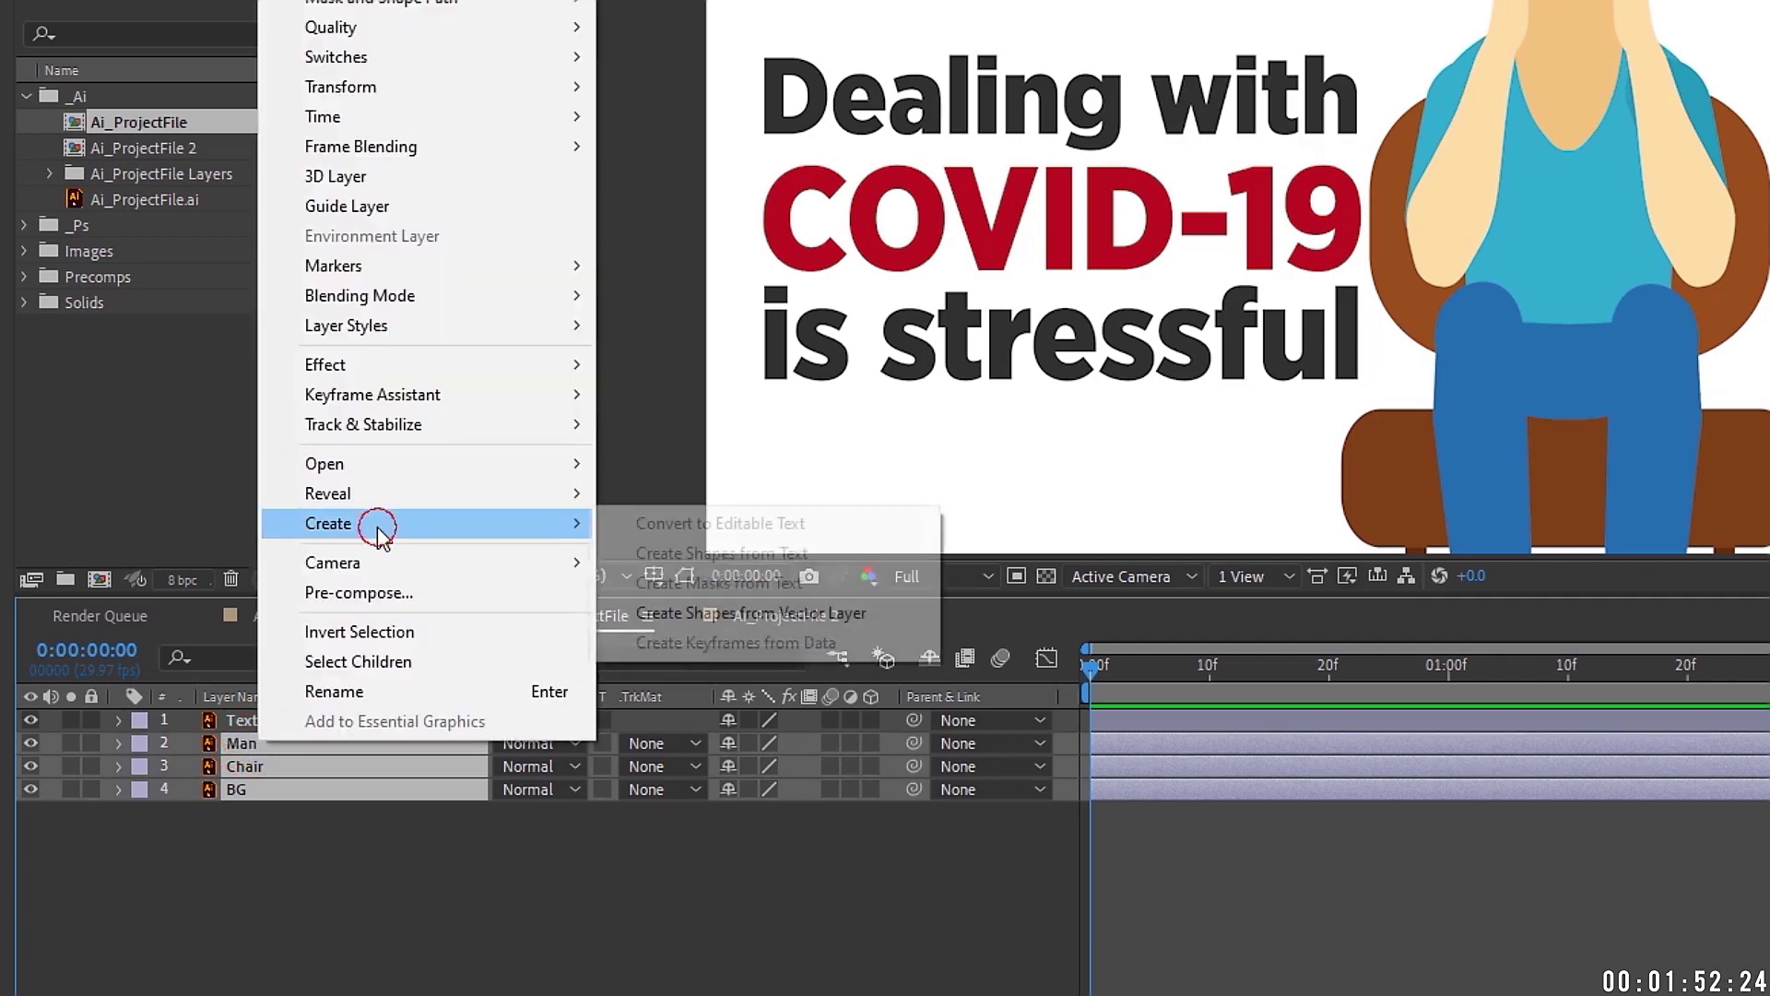
click(813, 614)
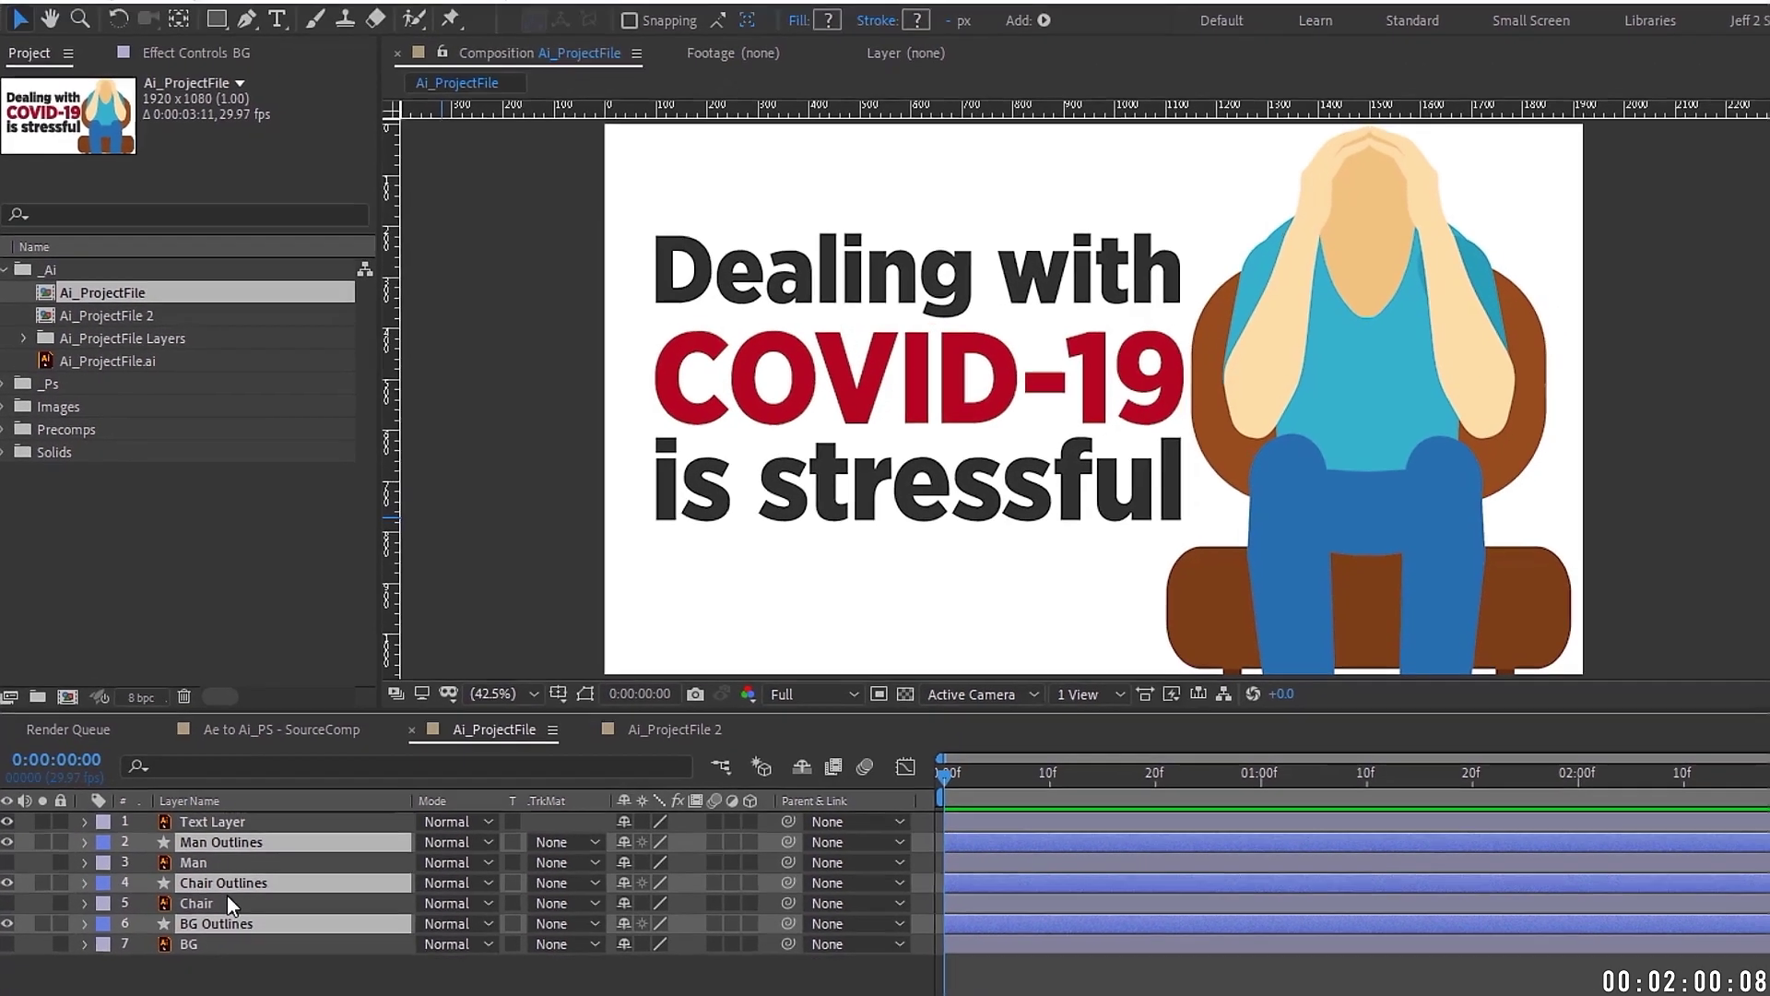
Try a red fill on the BG Outlines shape layer and undo the colour change.
click(355, 835)
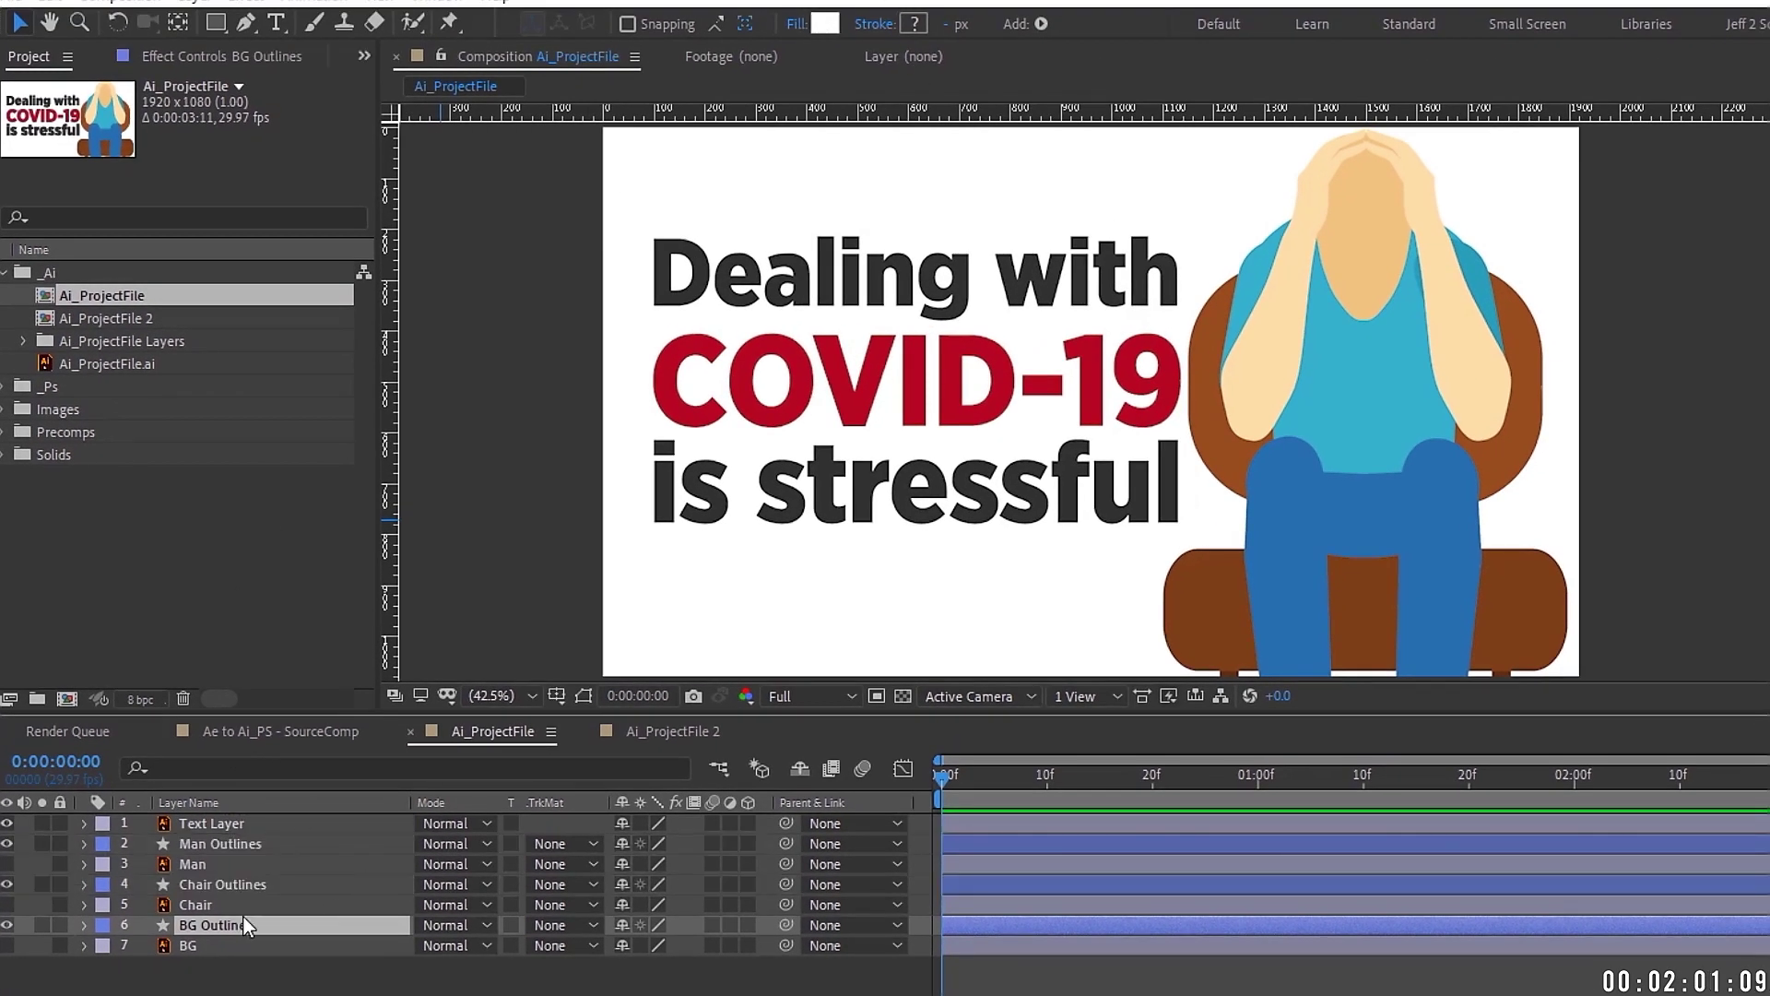
click(826, 24)
click(743, 423)
click(1007, 358)
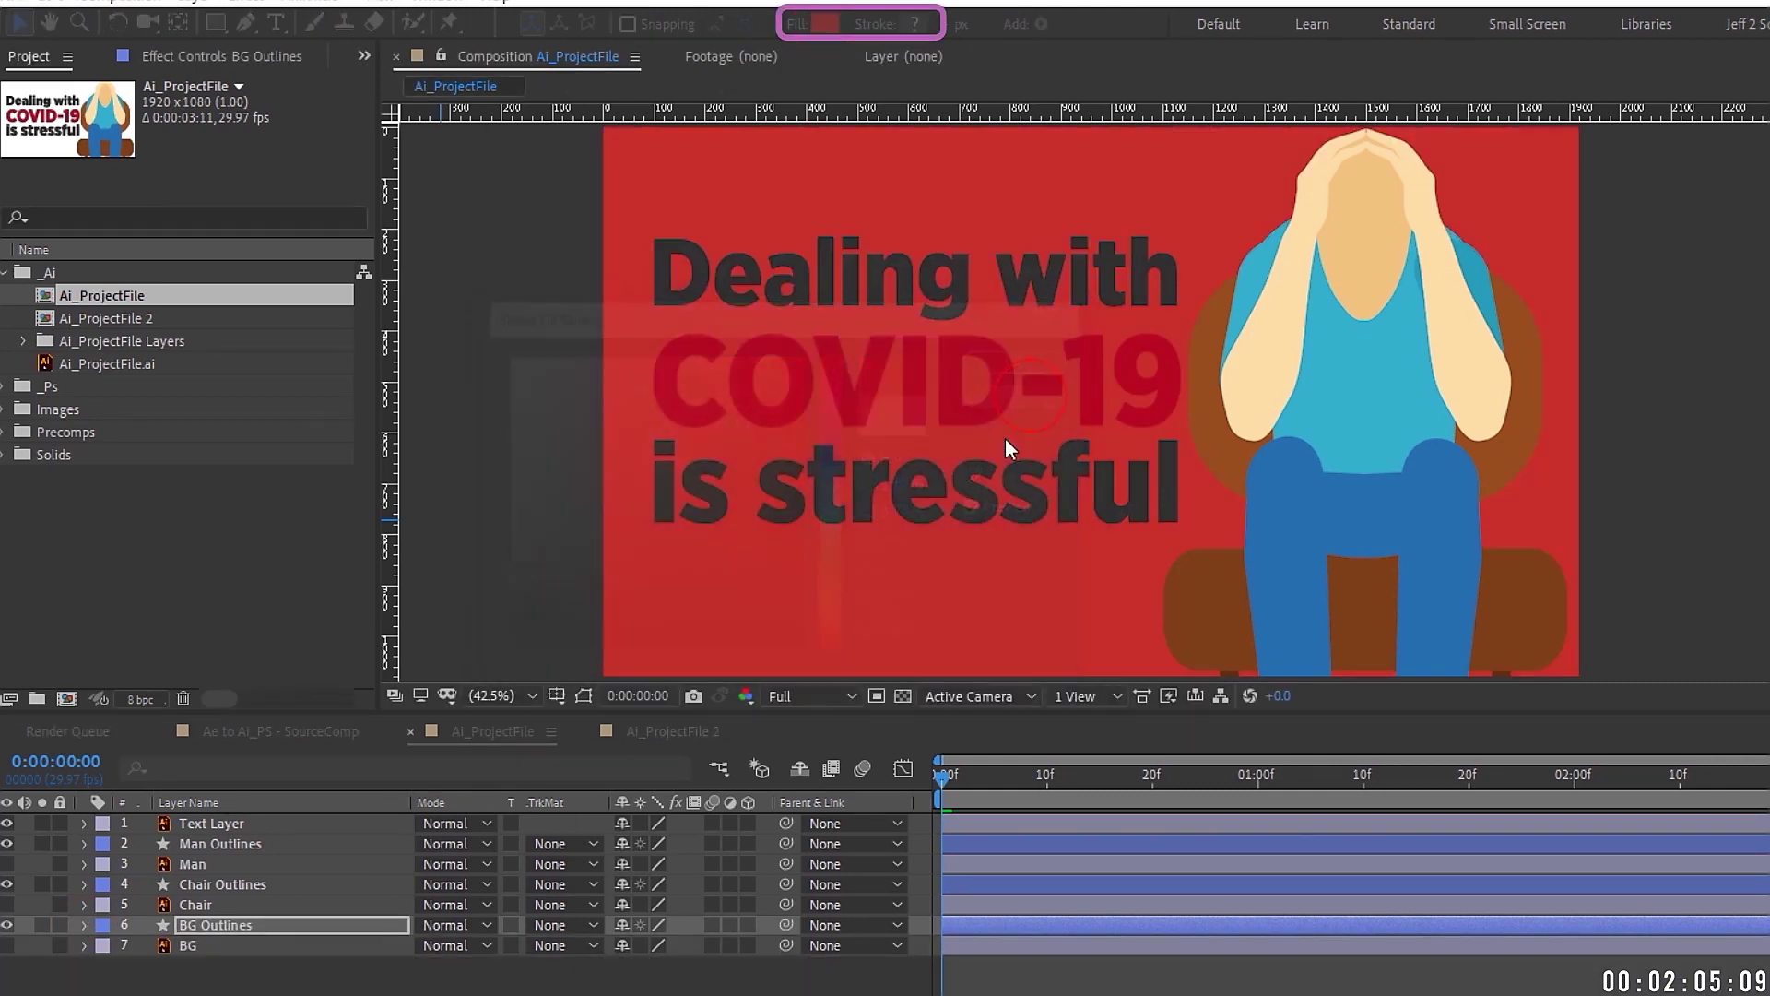
key(ctrl+z)
Examine Groups 1 to 8 in the Chair Outlines layer with the layer soloed, then collapse and unsolo it.
click(194, 885)
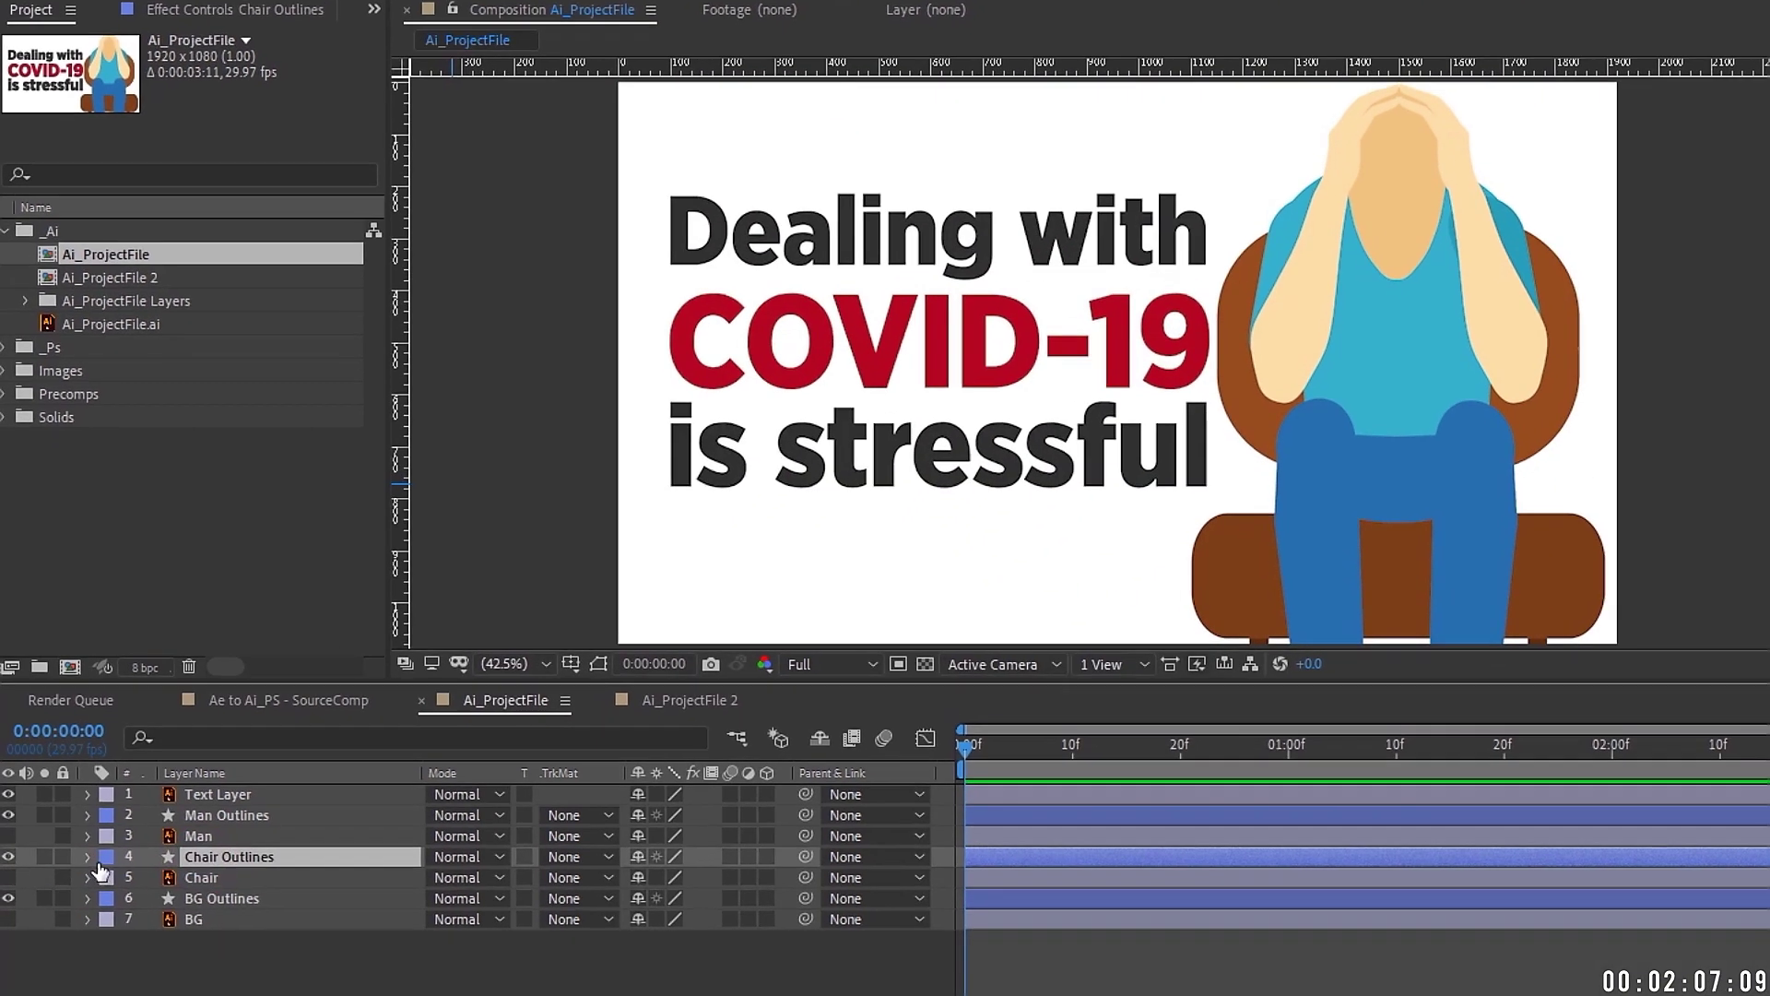
click(86, 864)
click(109, 885)
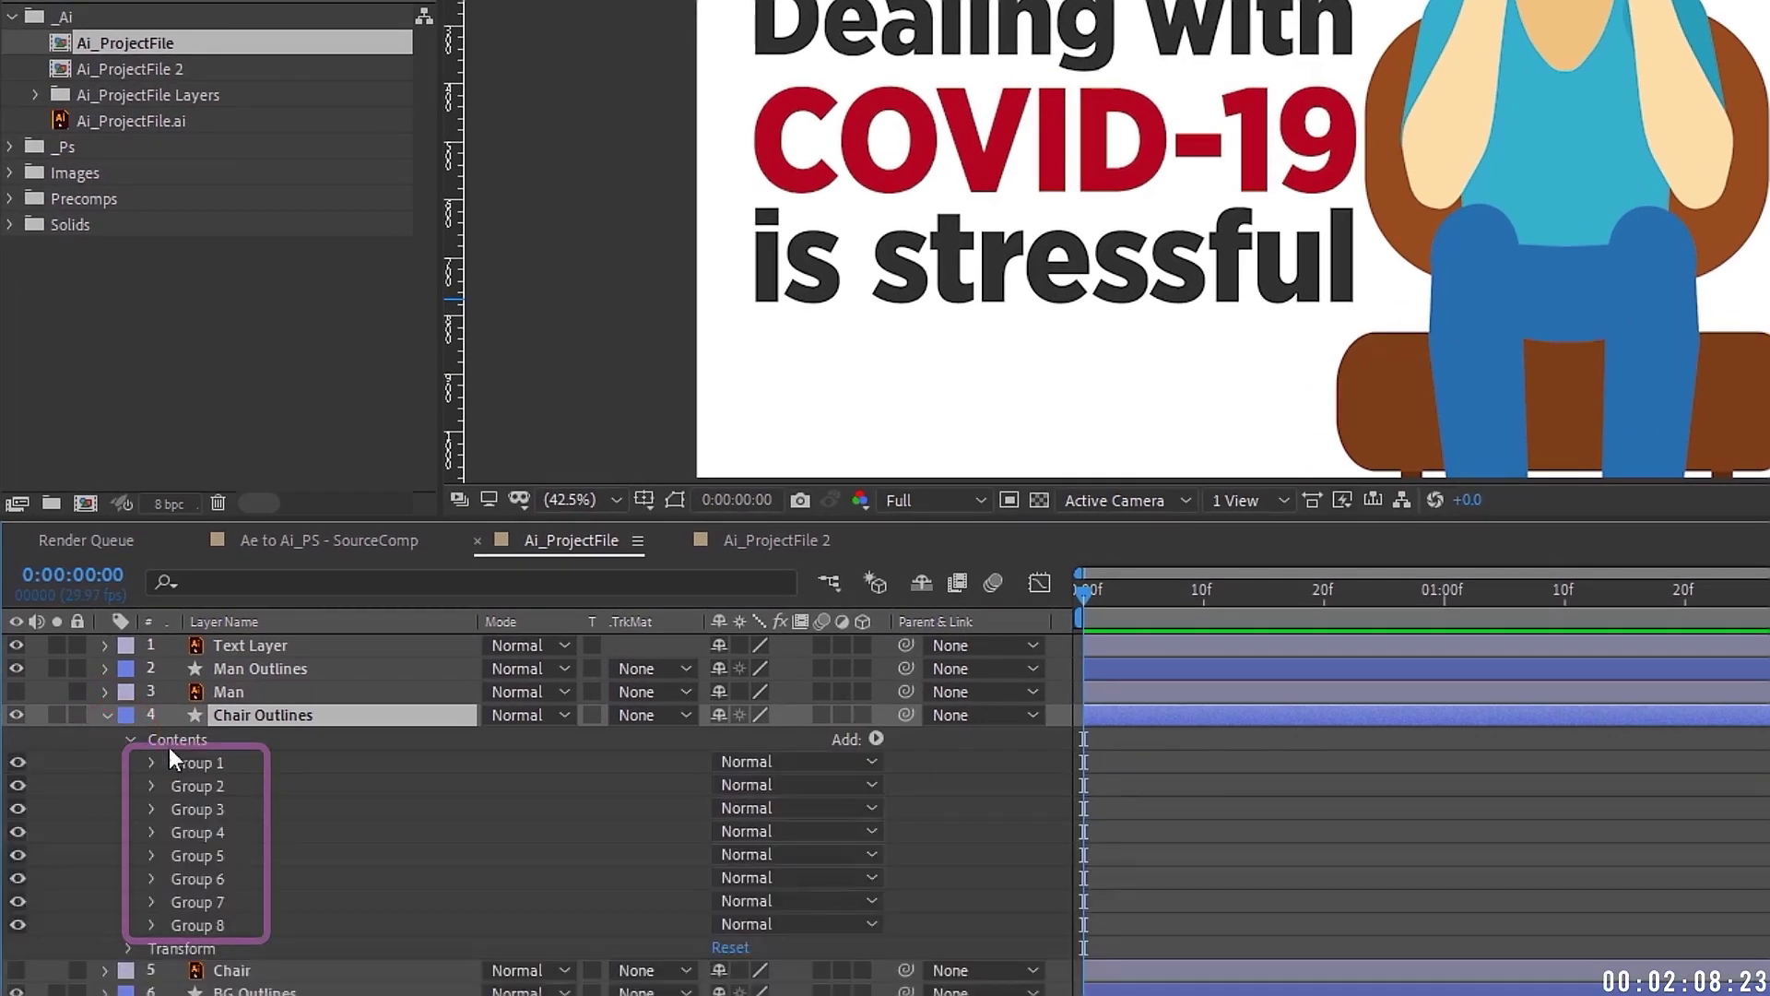
click(207, 918)
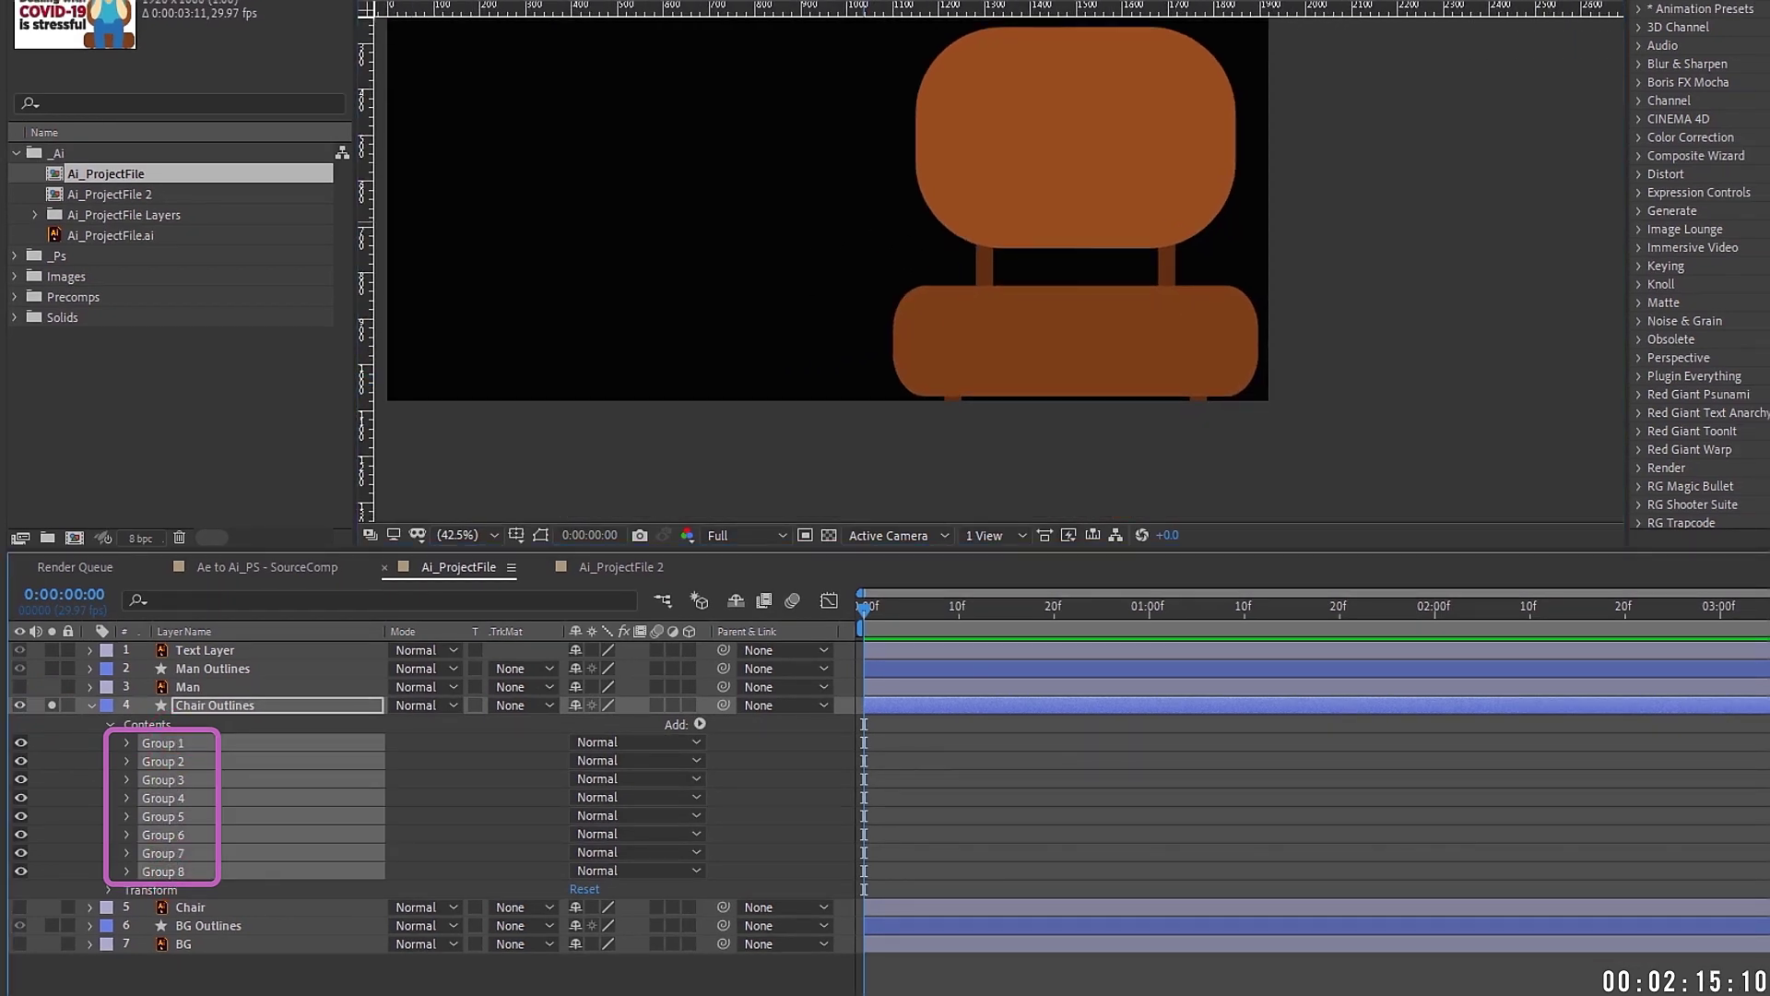
click(88, 711)
click(90, 706)
click(51, 705)
Solo the Man Outlines layer, expand its contents and select Groups 1 to 15 to examine its shapes.
click(143, 669)
drag(983, 241, 1094, 359)
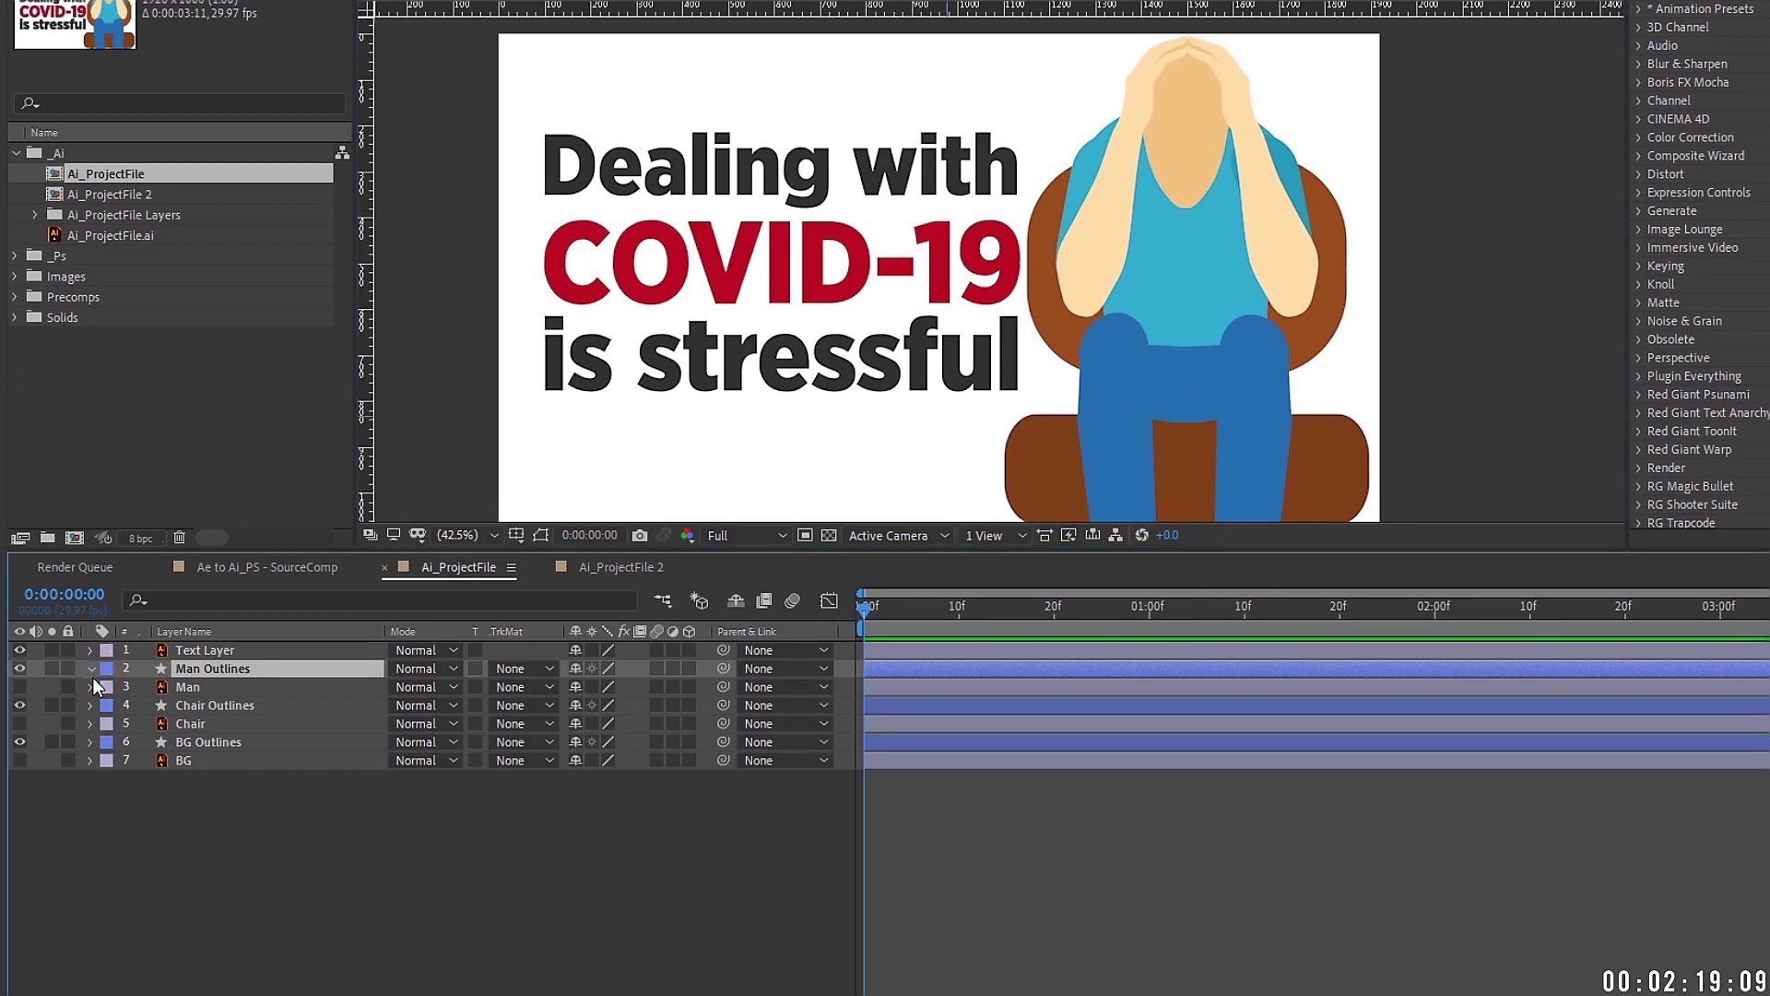
click(91, 669)
click(51, 670)
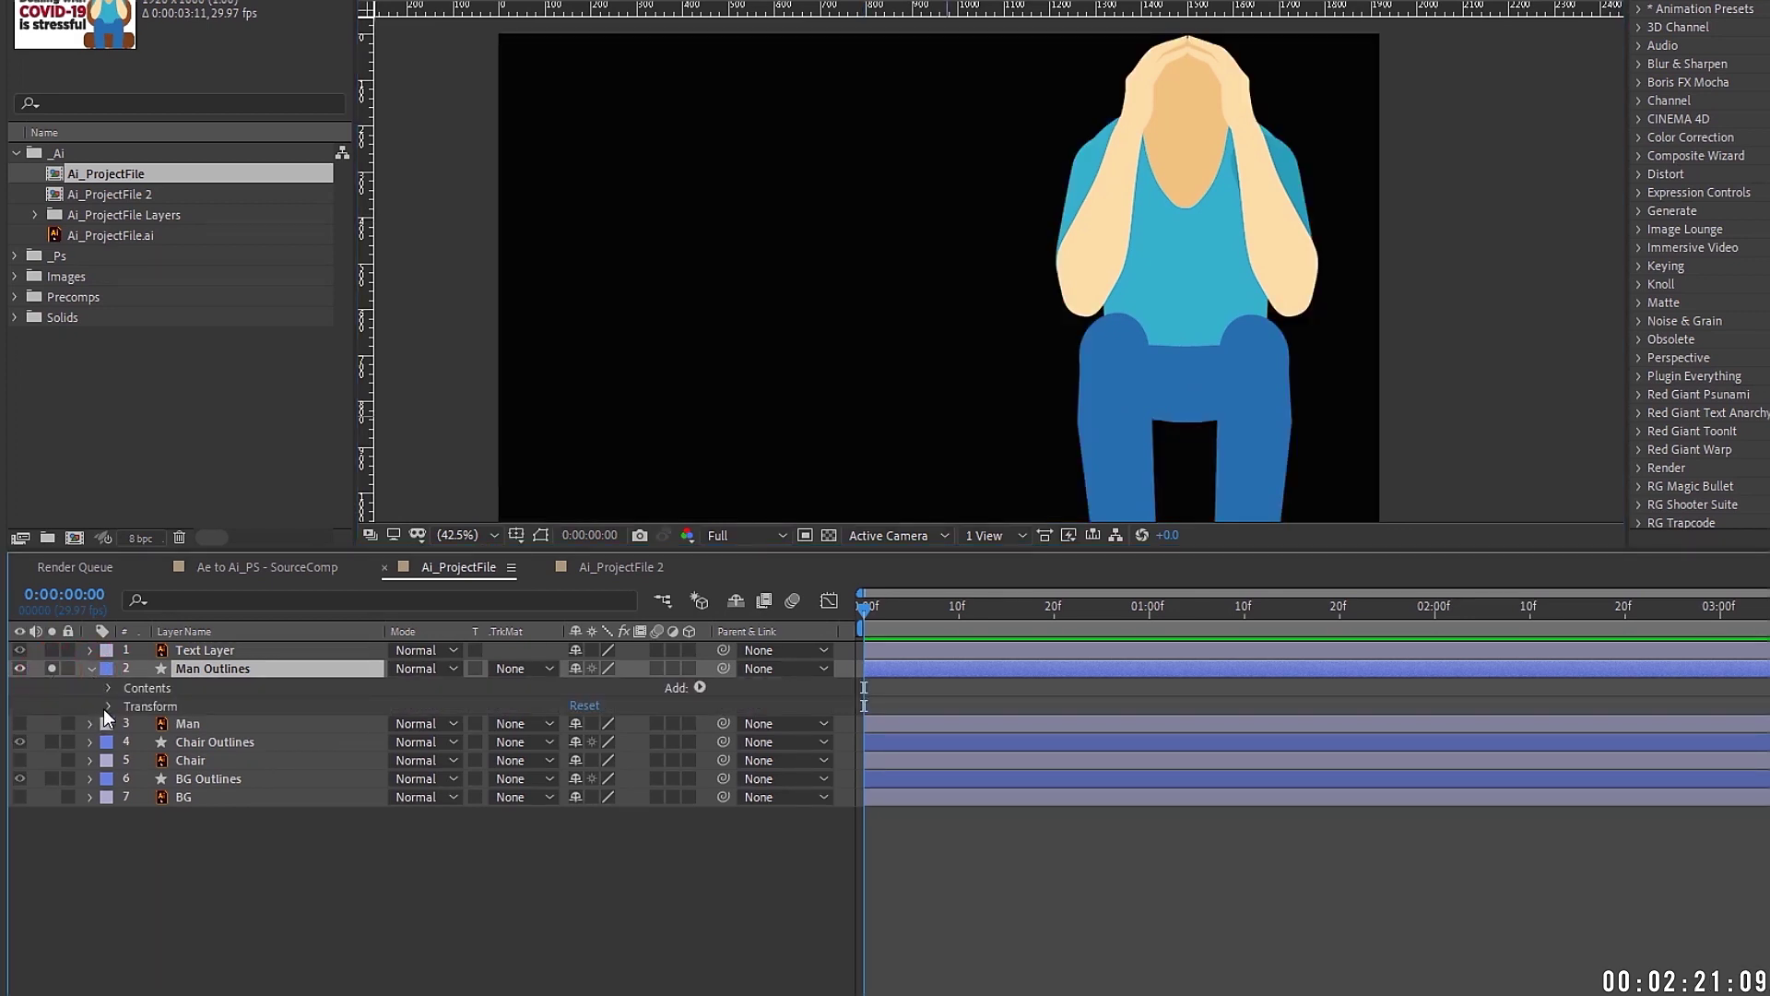
click(108, 688)
click(171, 708)
shift+click(179, 963)
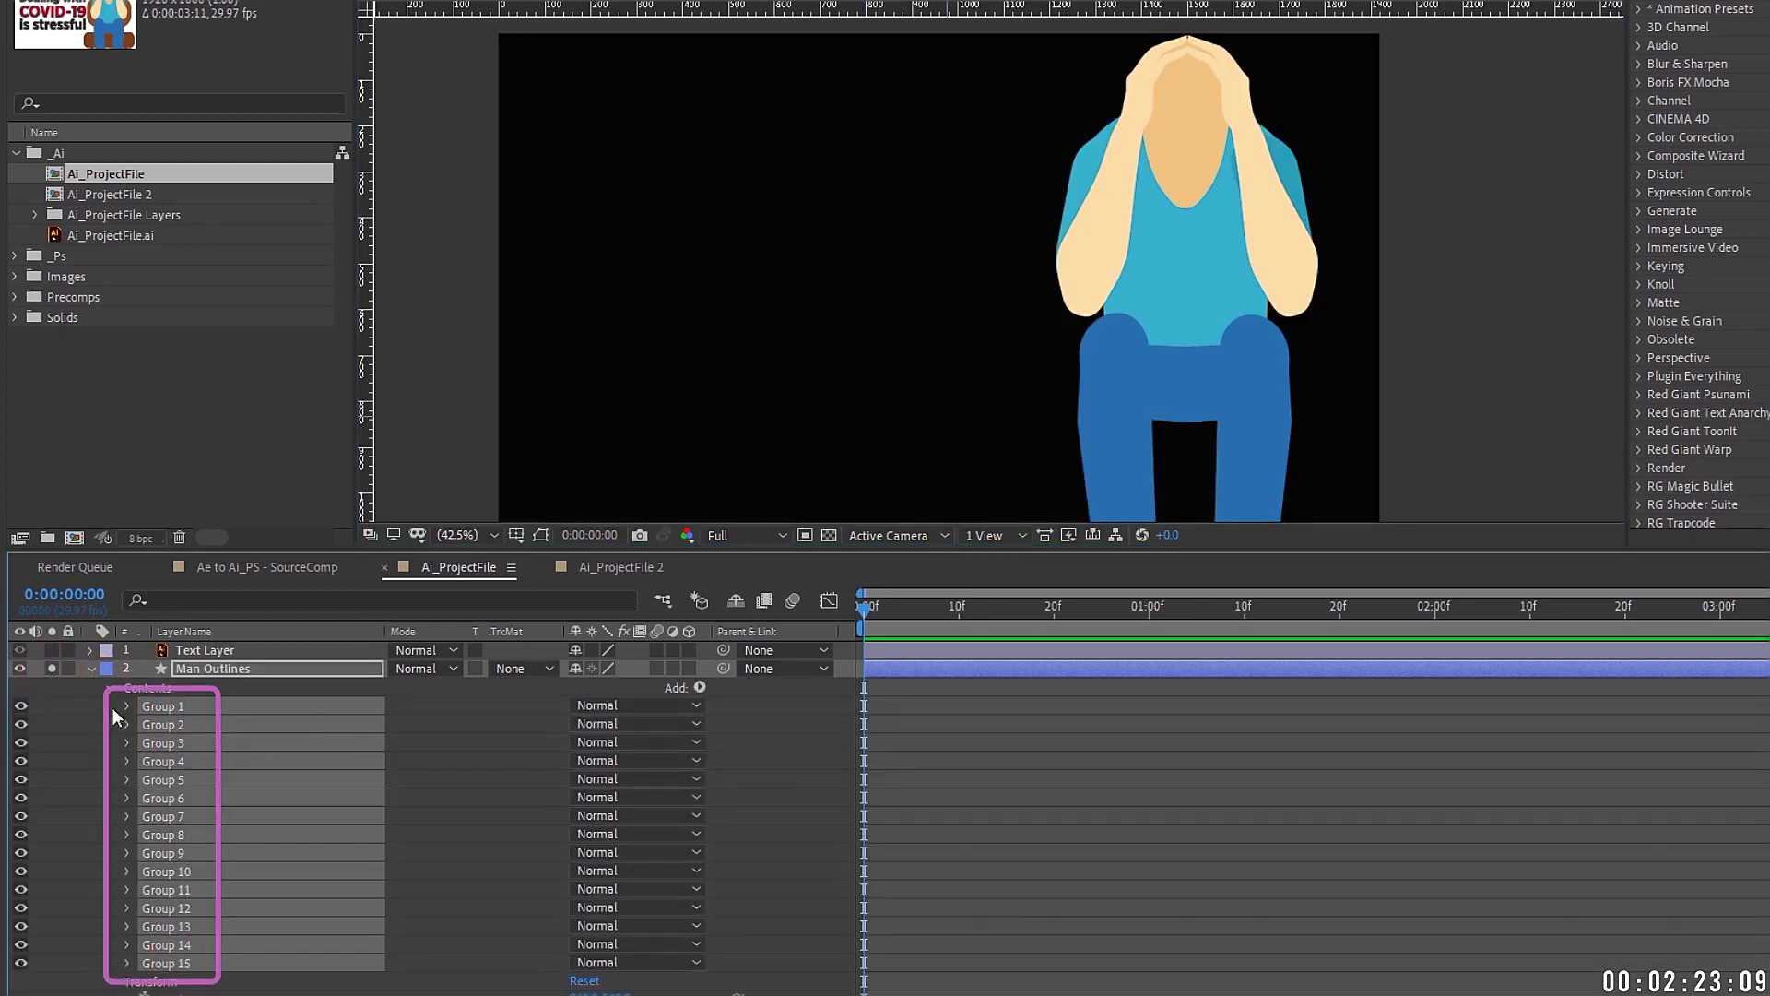
Toggle the visibility of Group 1 in Man Outlines and open its fill colour to try another shade.
click(199, 671)
click(169, 707)
click(20, 706)
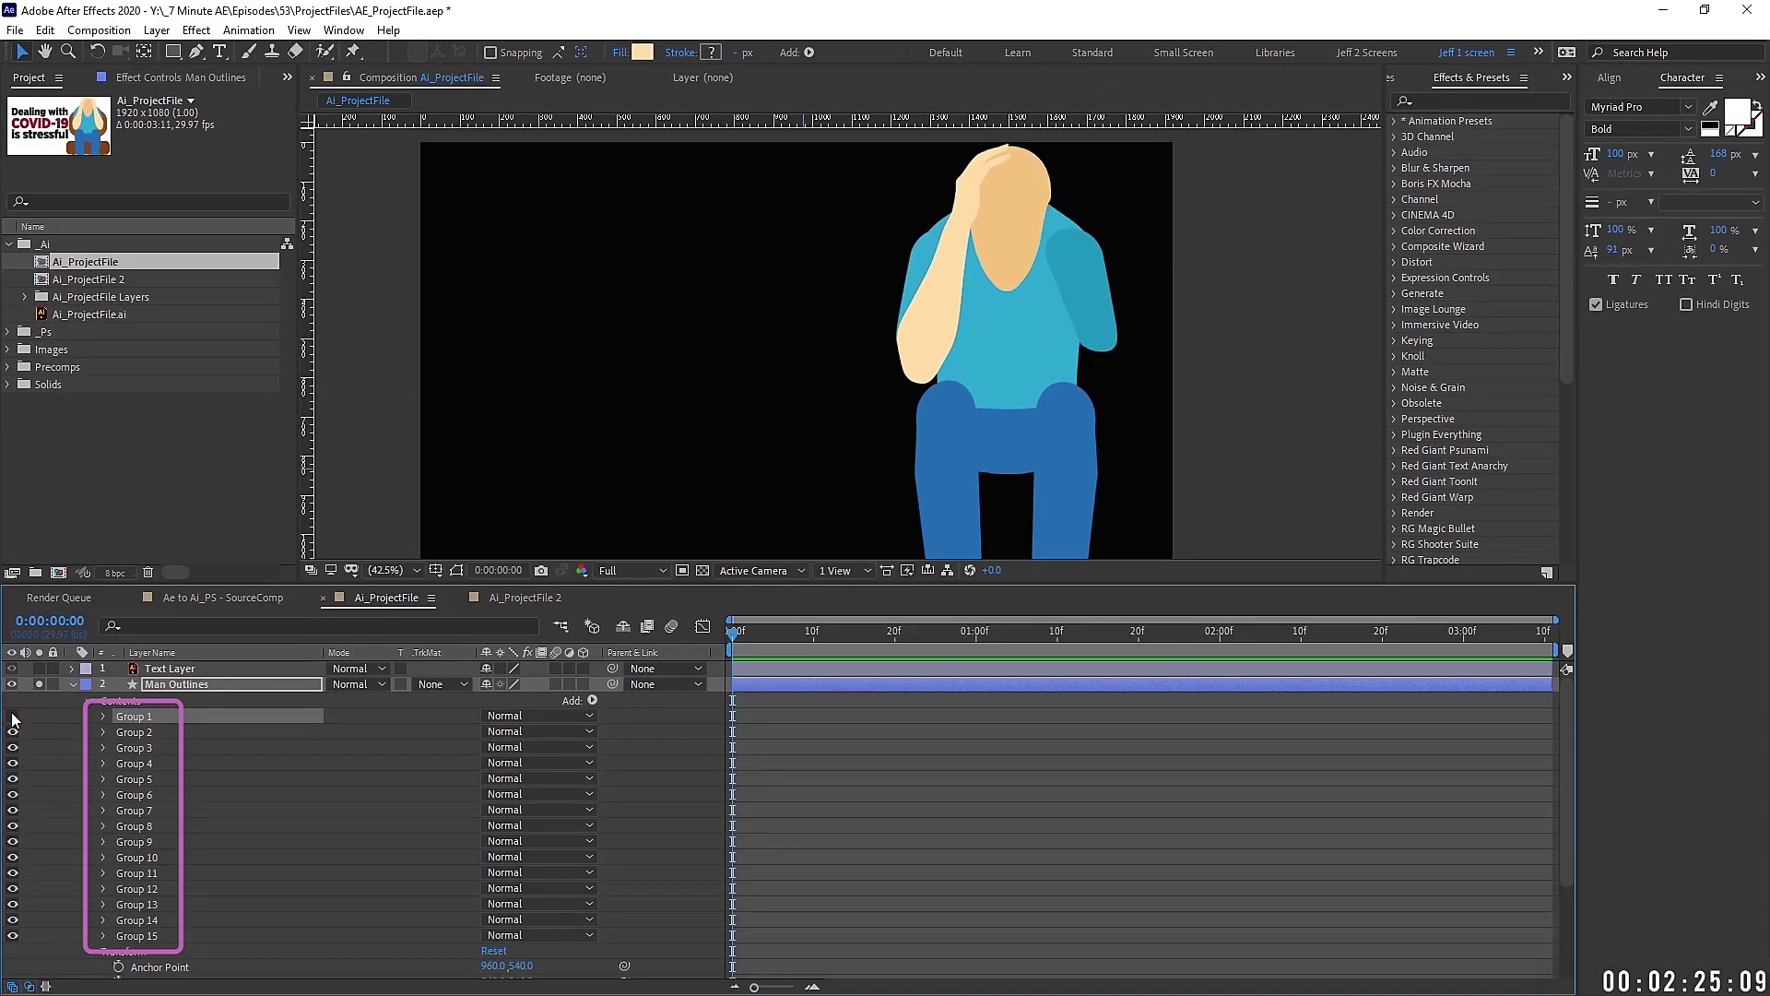
click(12, 715)
click(642, 51)
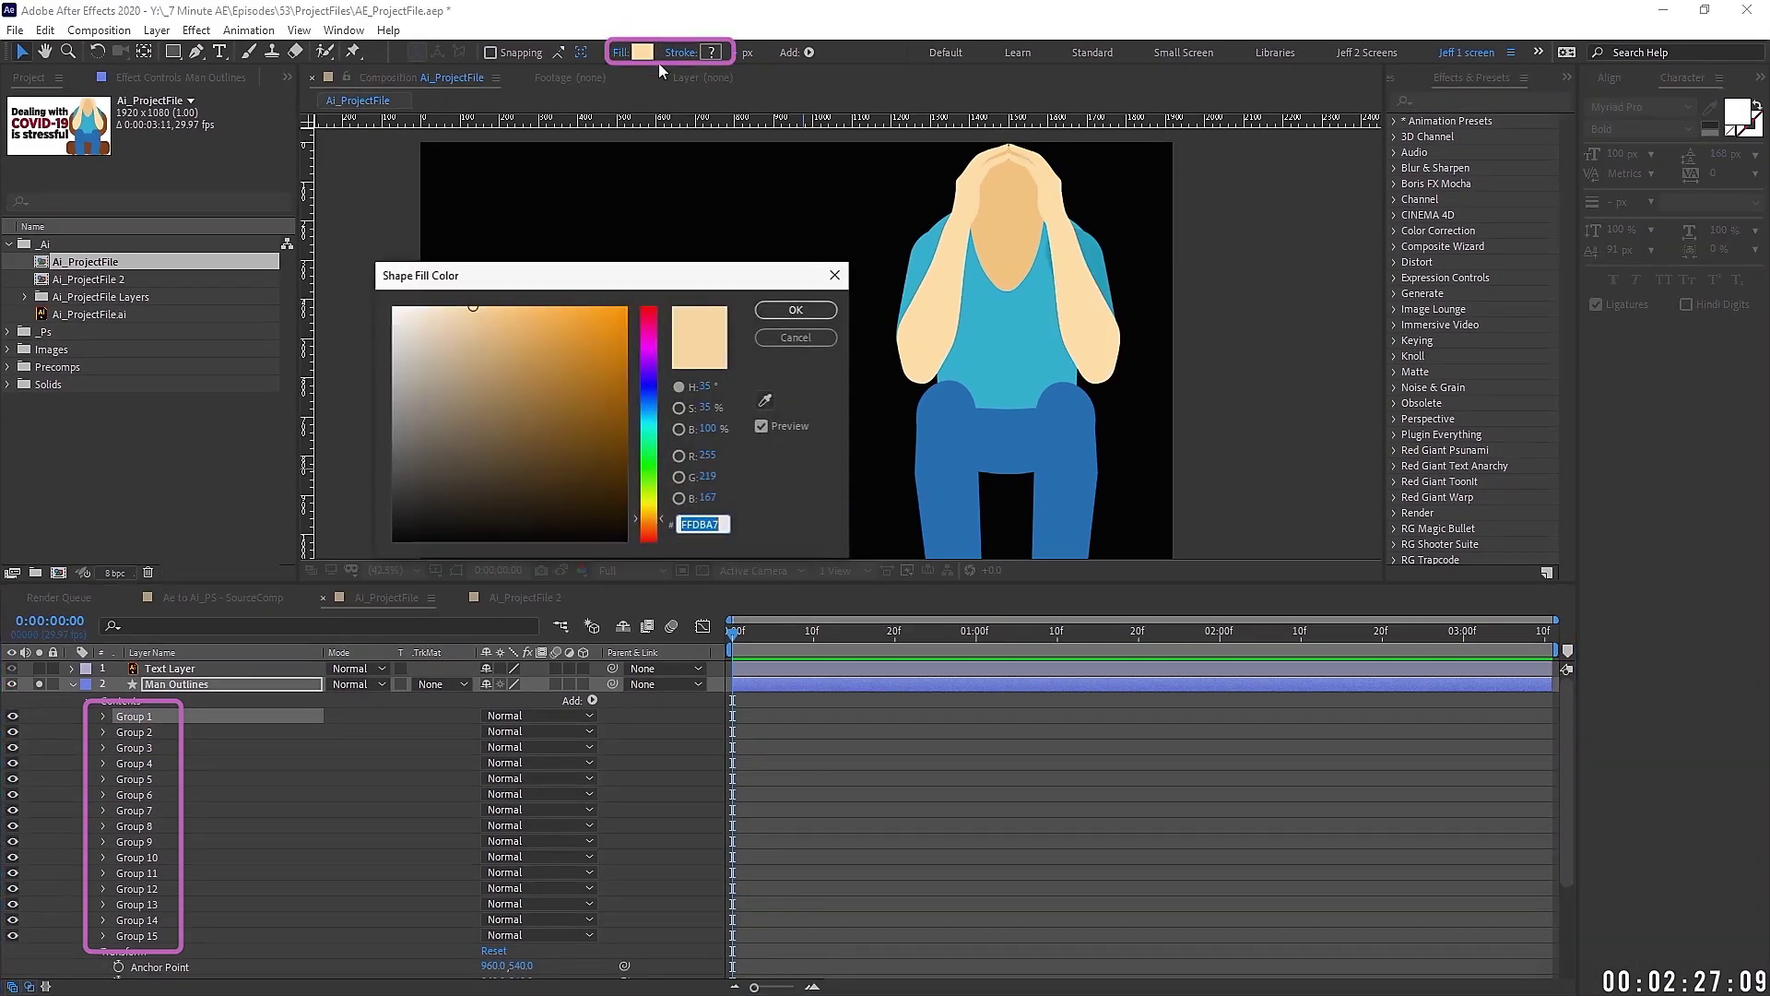
click(585, 383)
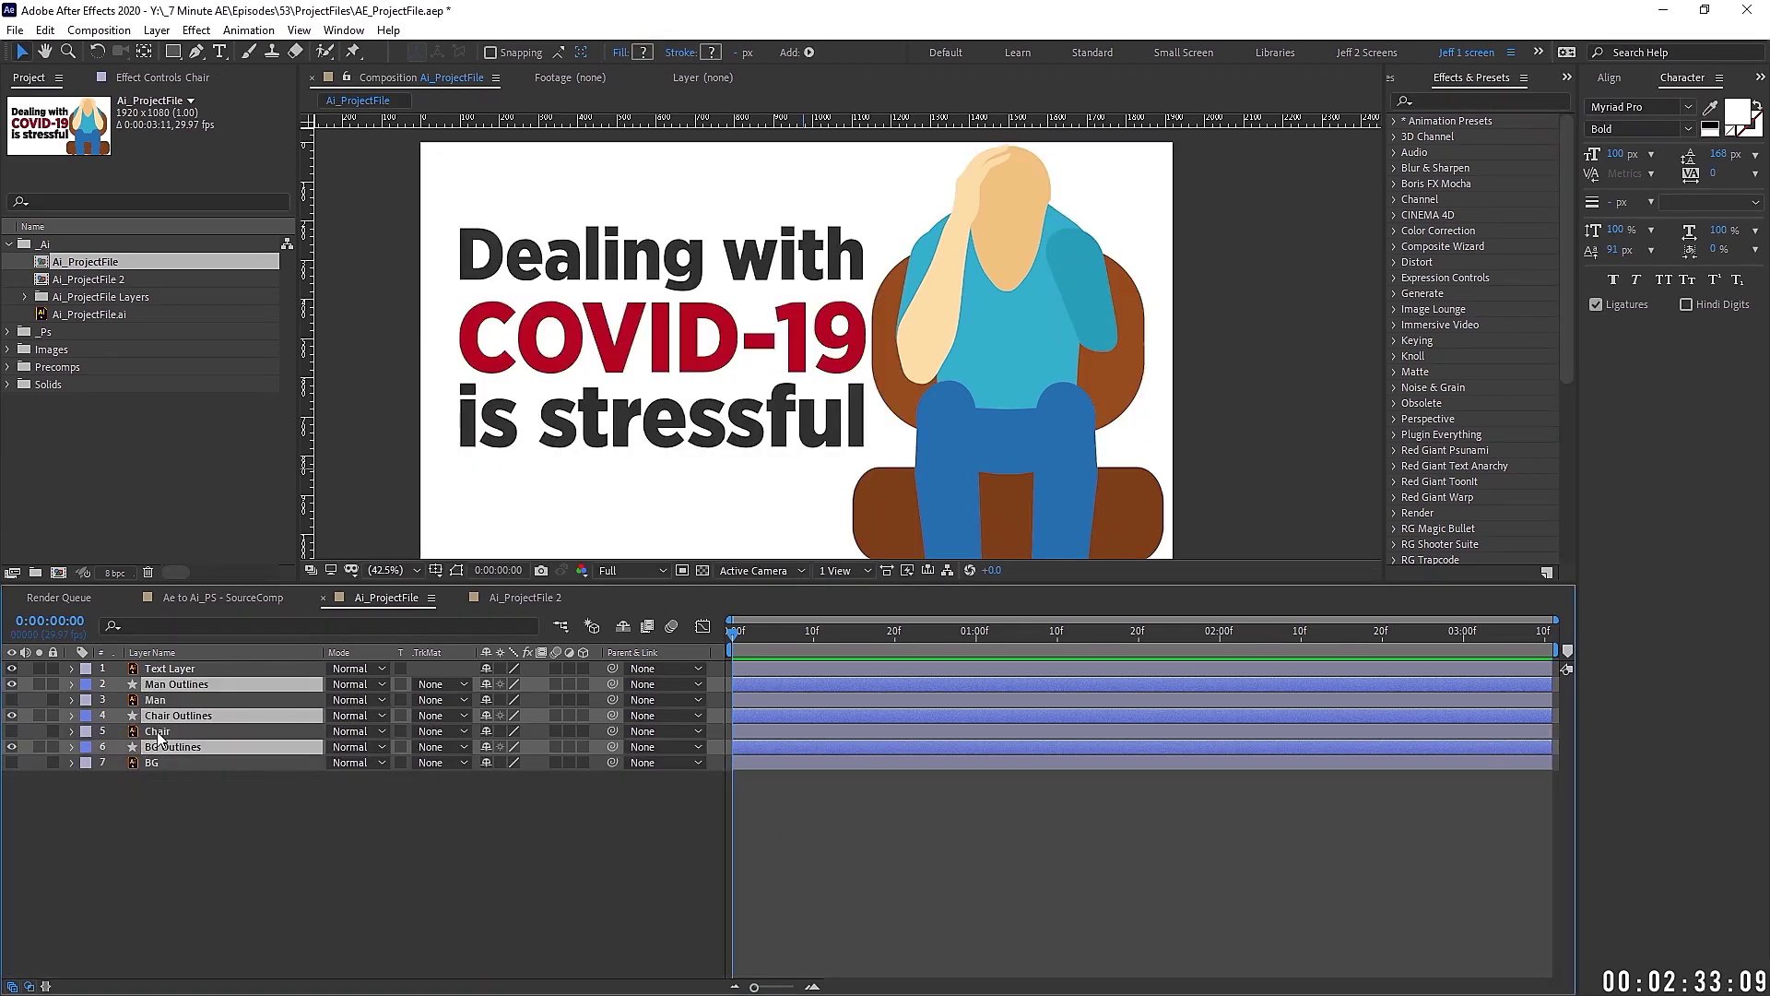
Delete the Man Outlines, Chair Outlines and BG Outlines layers, going back to the original vector layers.
key(Delete)
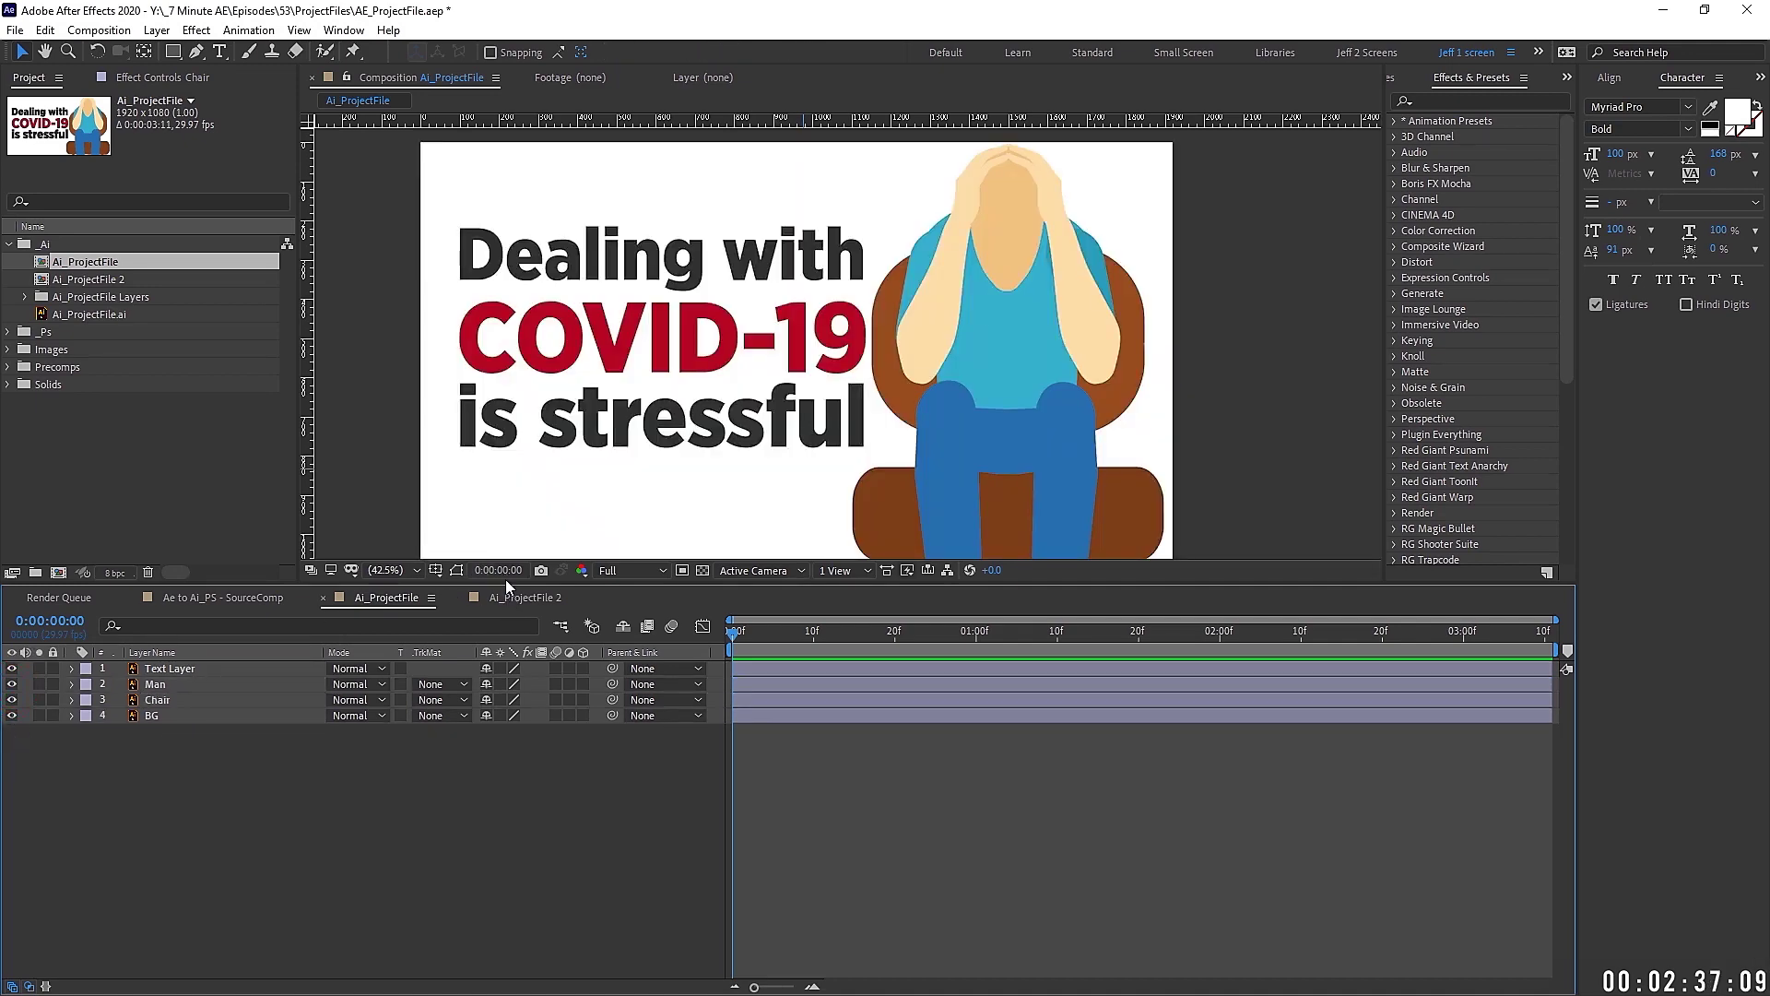
drag(501, 584, 468, 652)
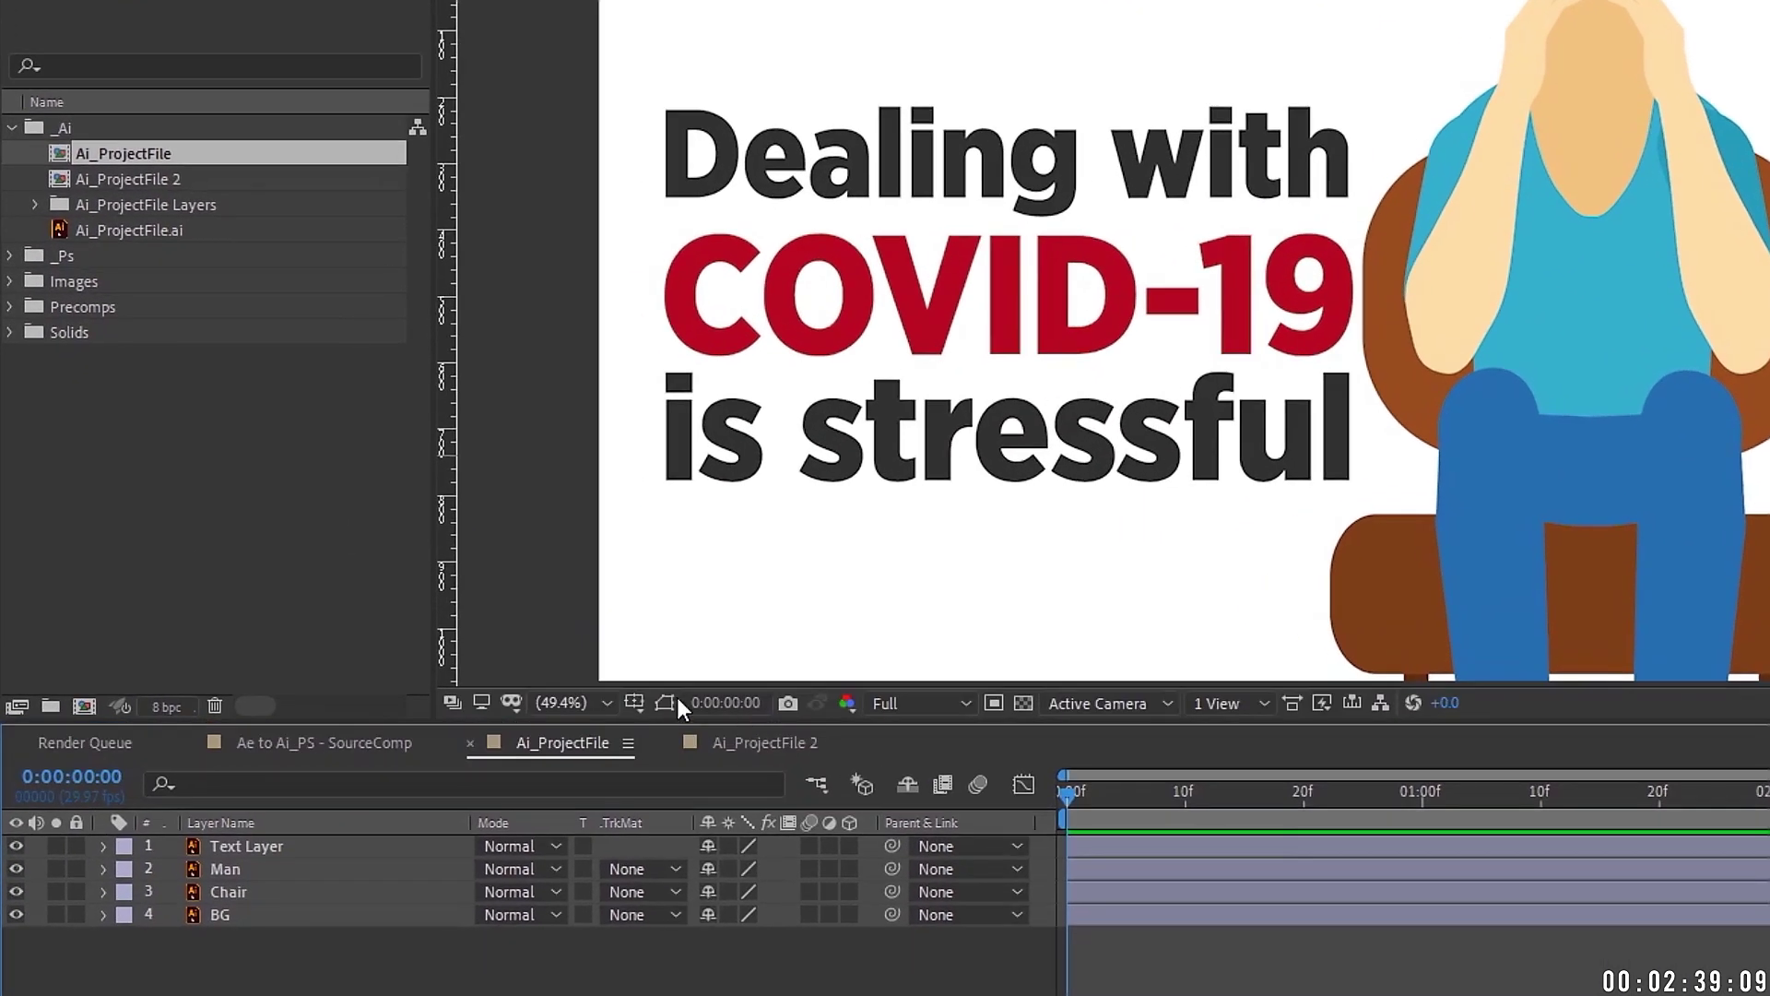
Solo the Text Layer and try to create shapes from its vector artwork.
click(263, 848)
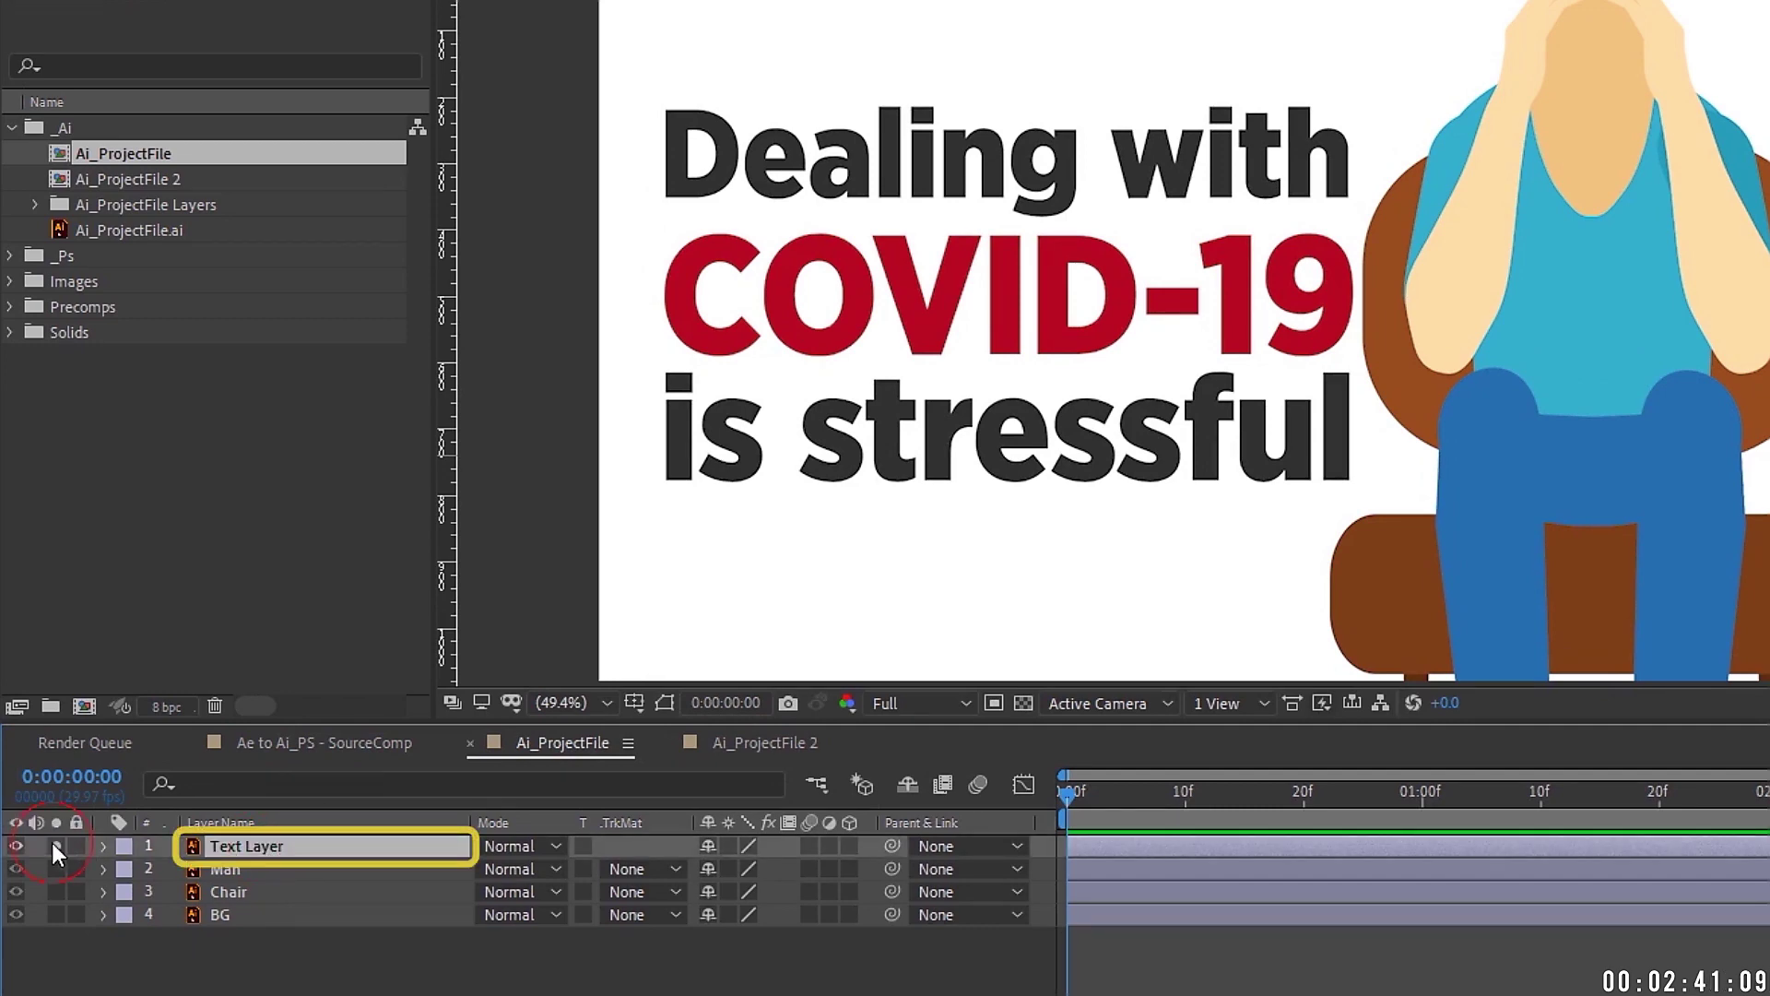
click(55, 845)
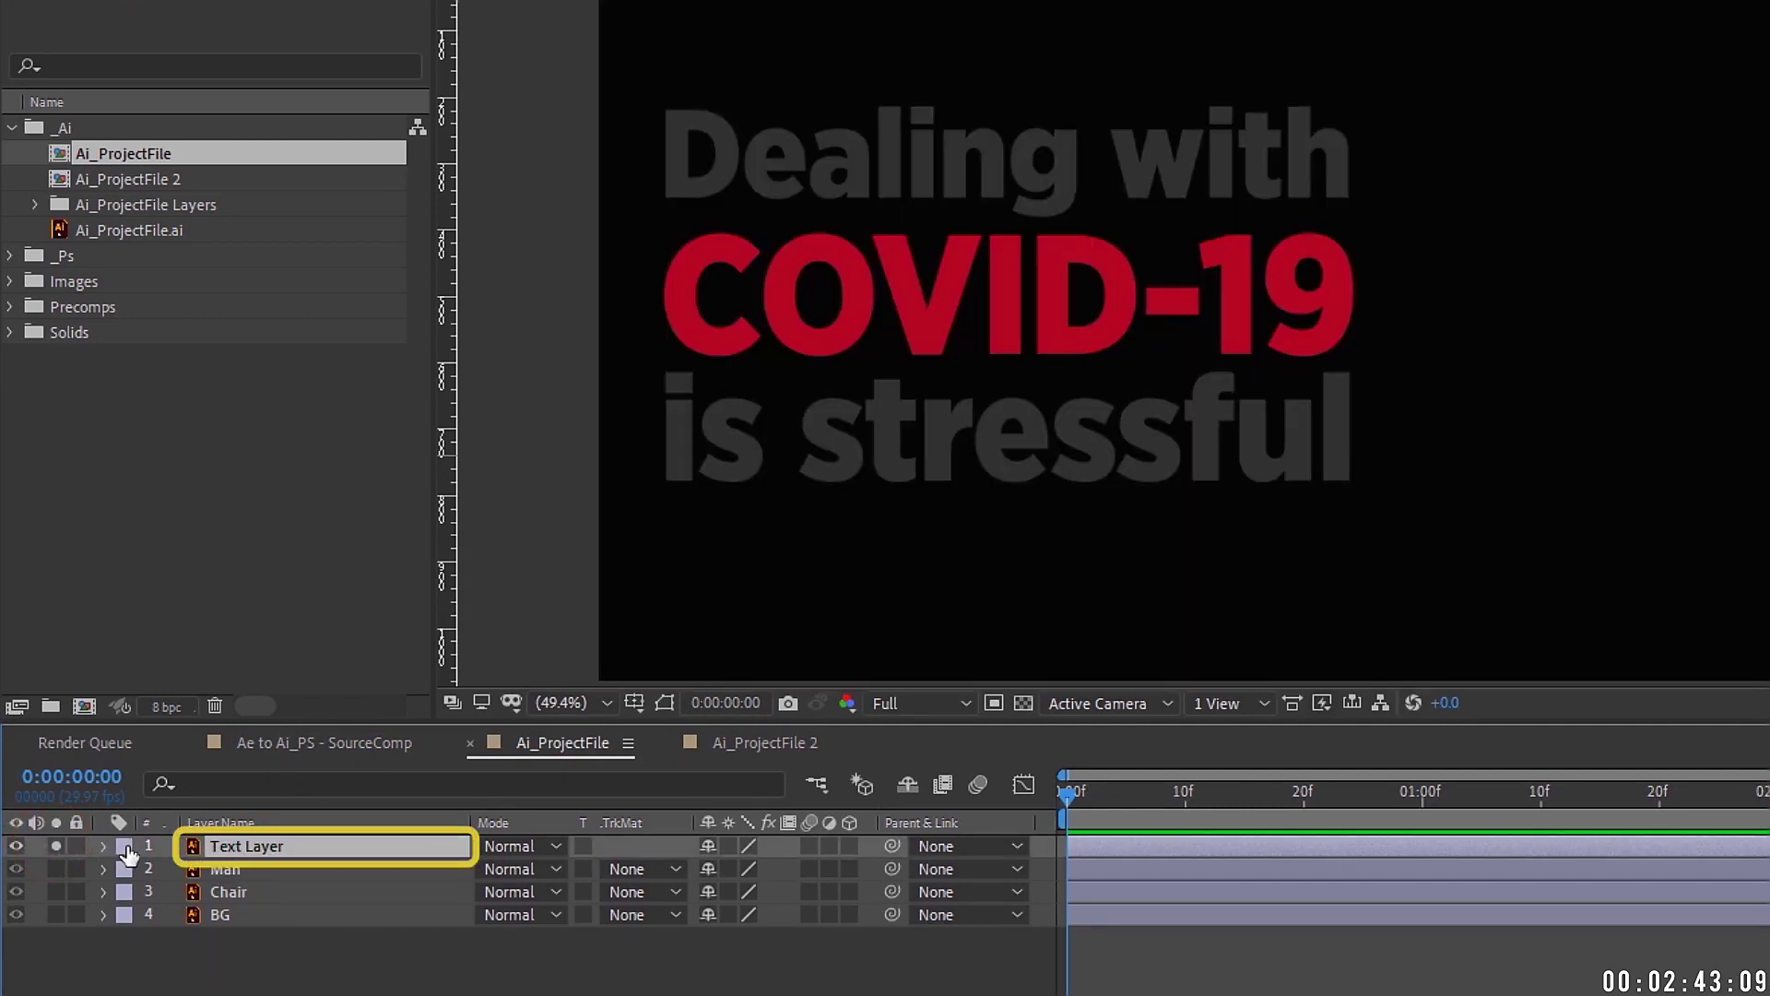
right_click(282, 845)
mouse_move(431, 633)
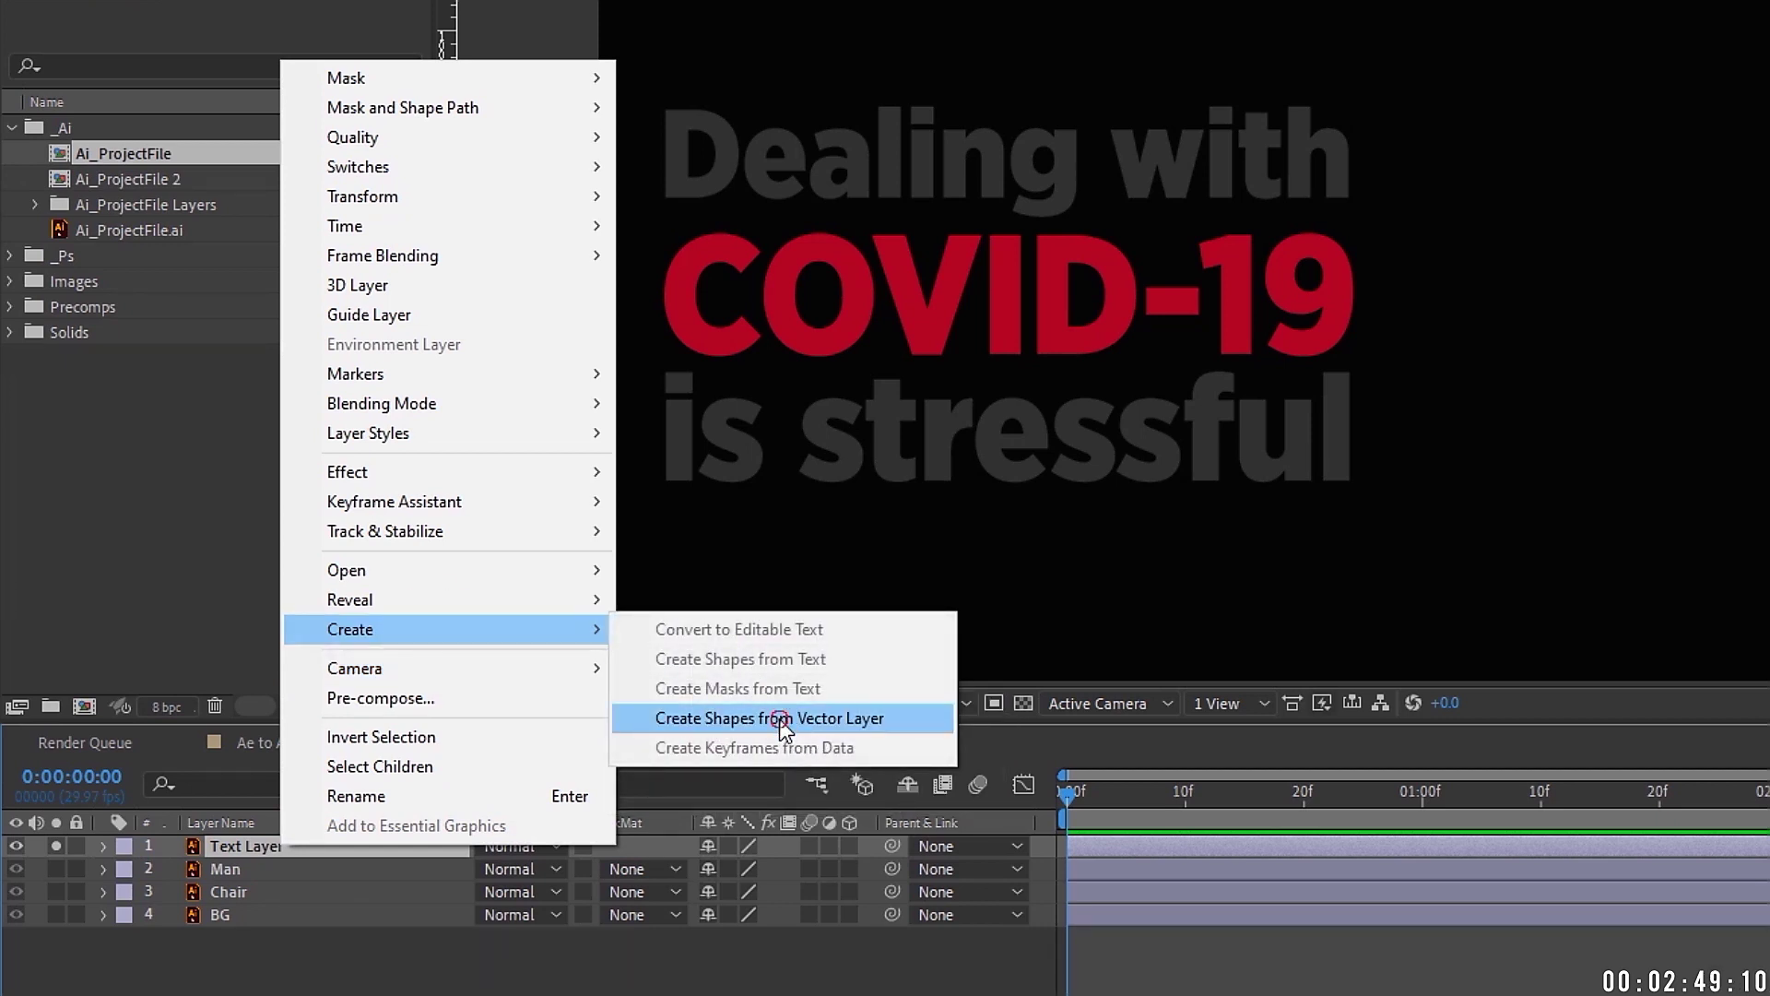
click(783, 719)
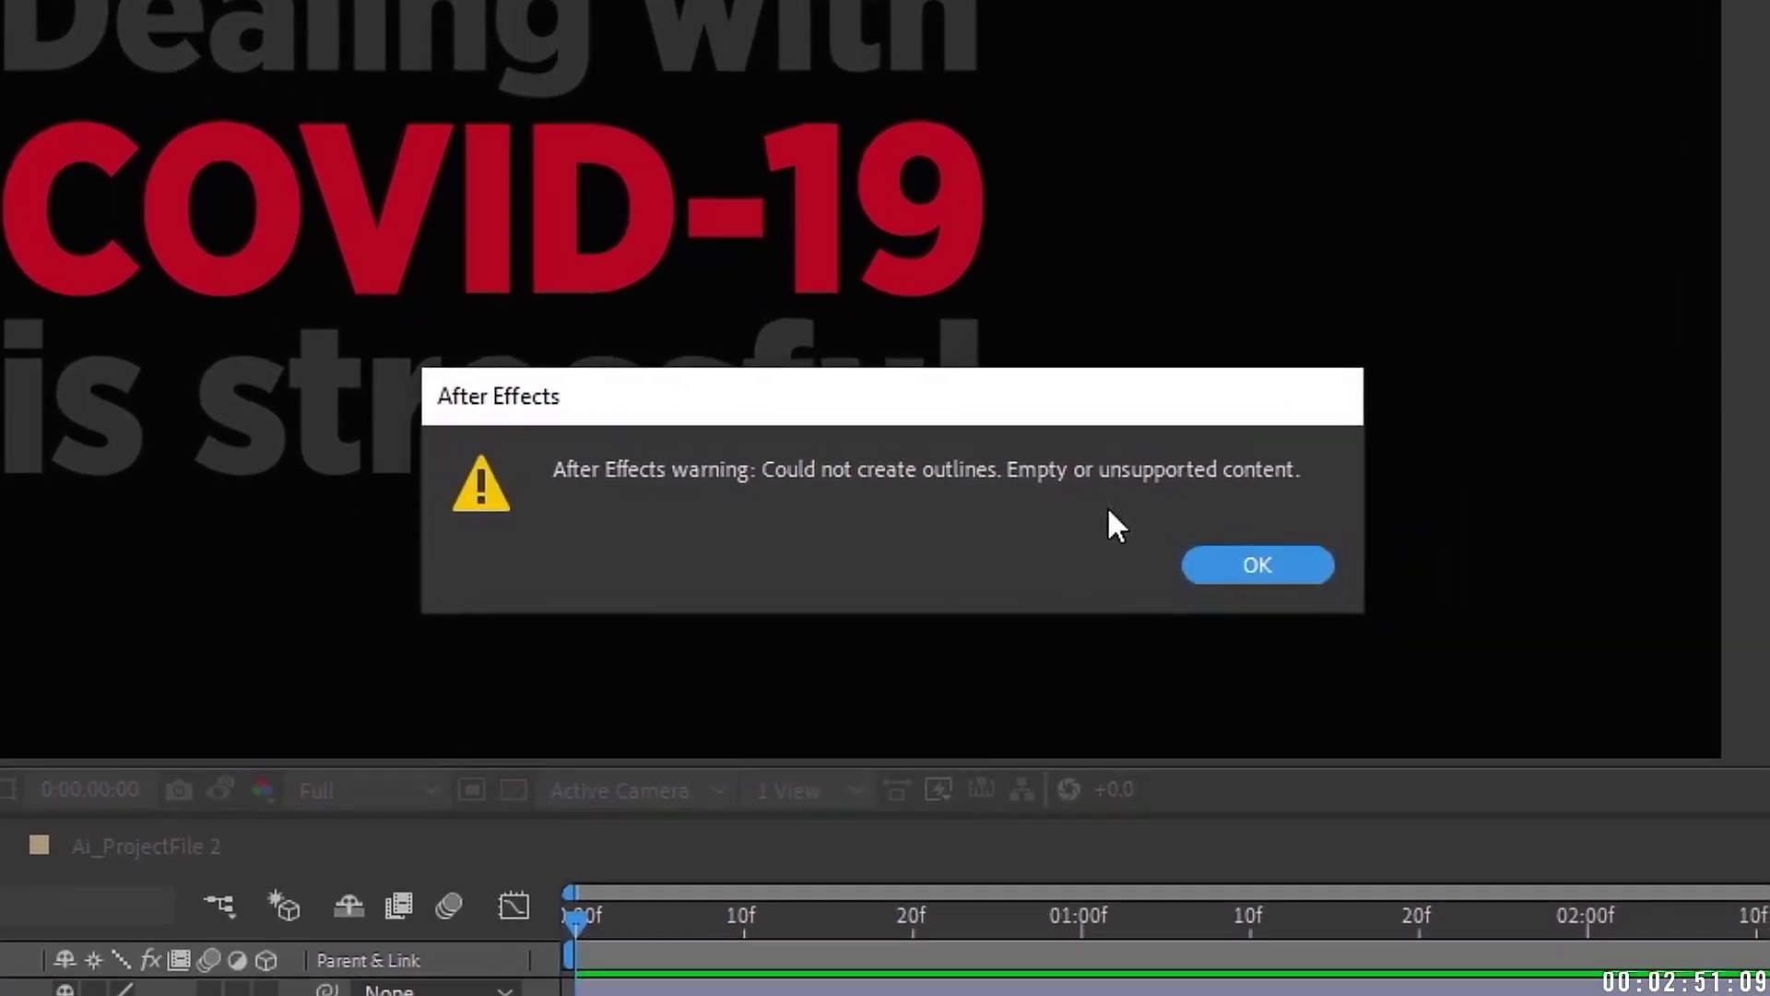
click(1282, 557)
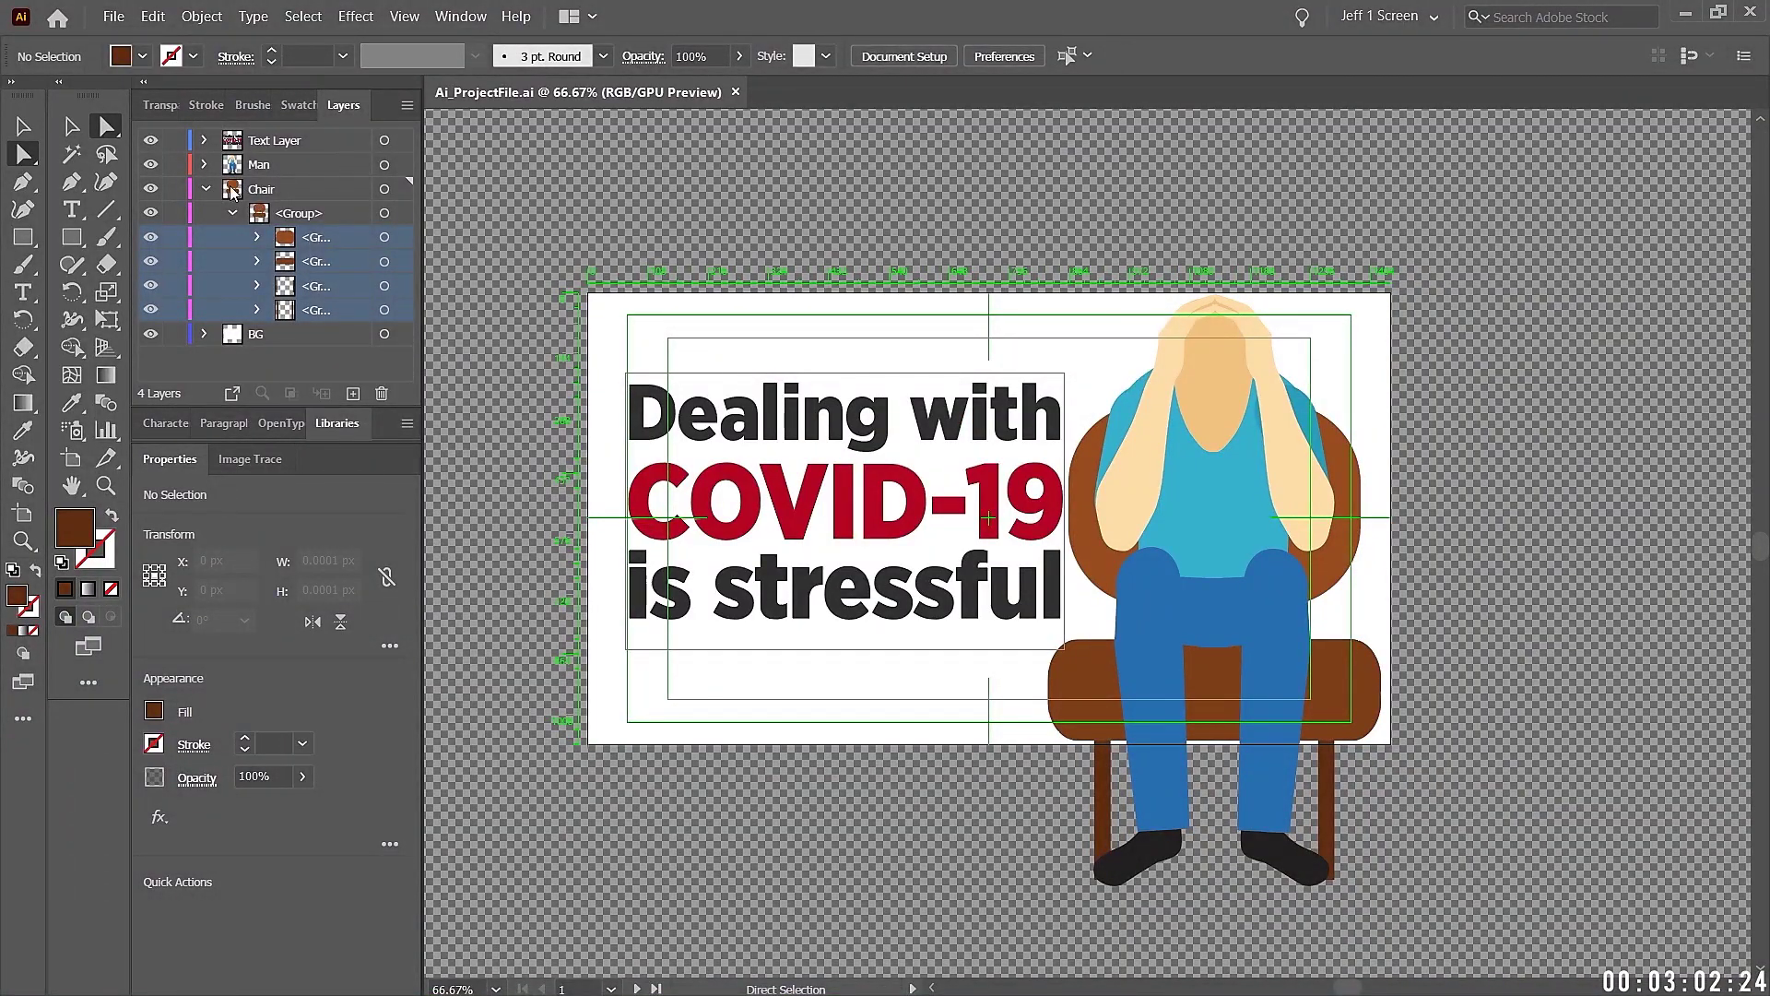
Collapse the Chair layer and hide the Chair, Man and BG layers, leaving only Text Layer visible.
click(206, 189)
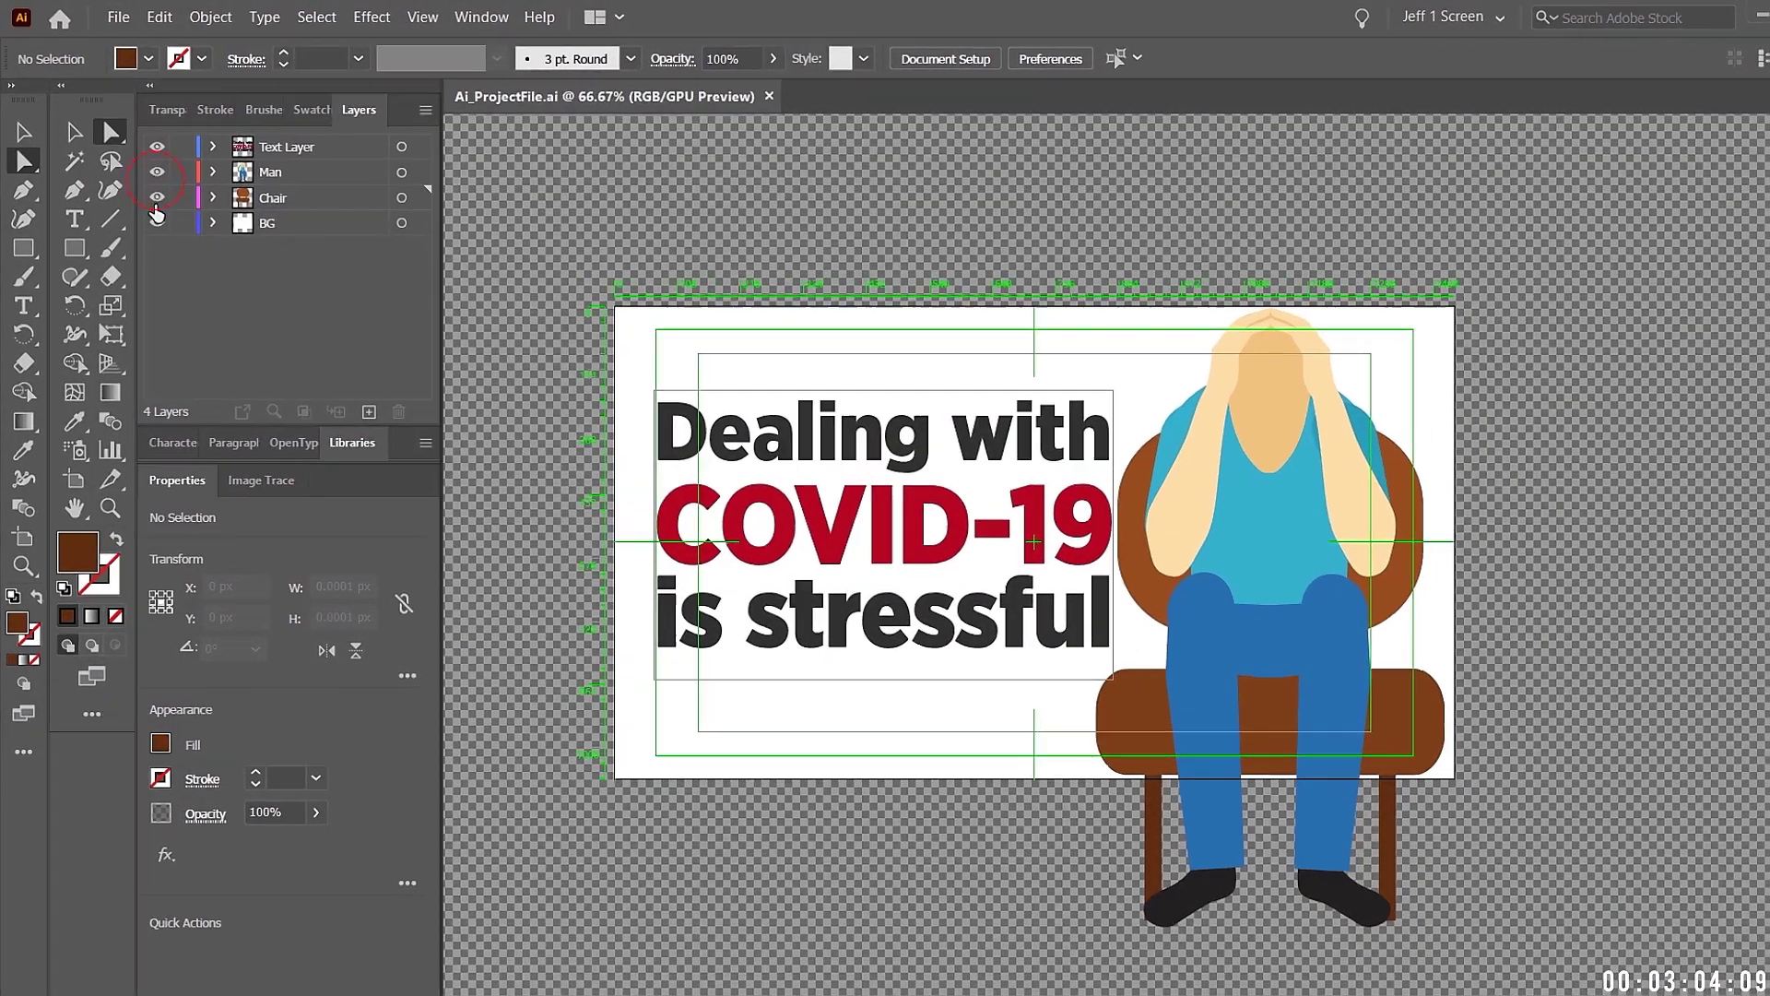
click(151, 189)
click(150, 165)
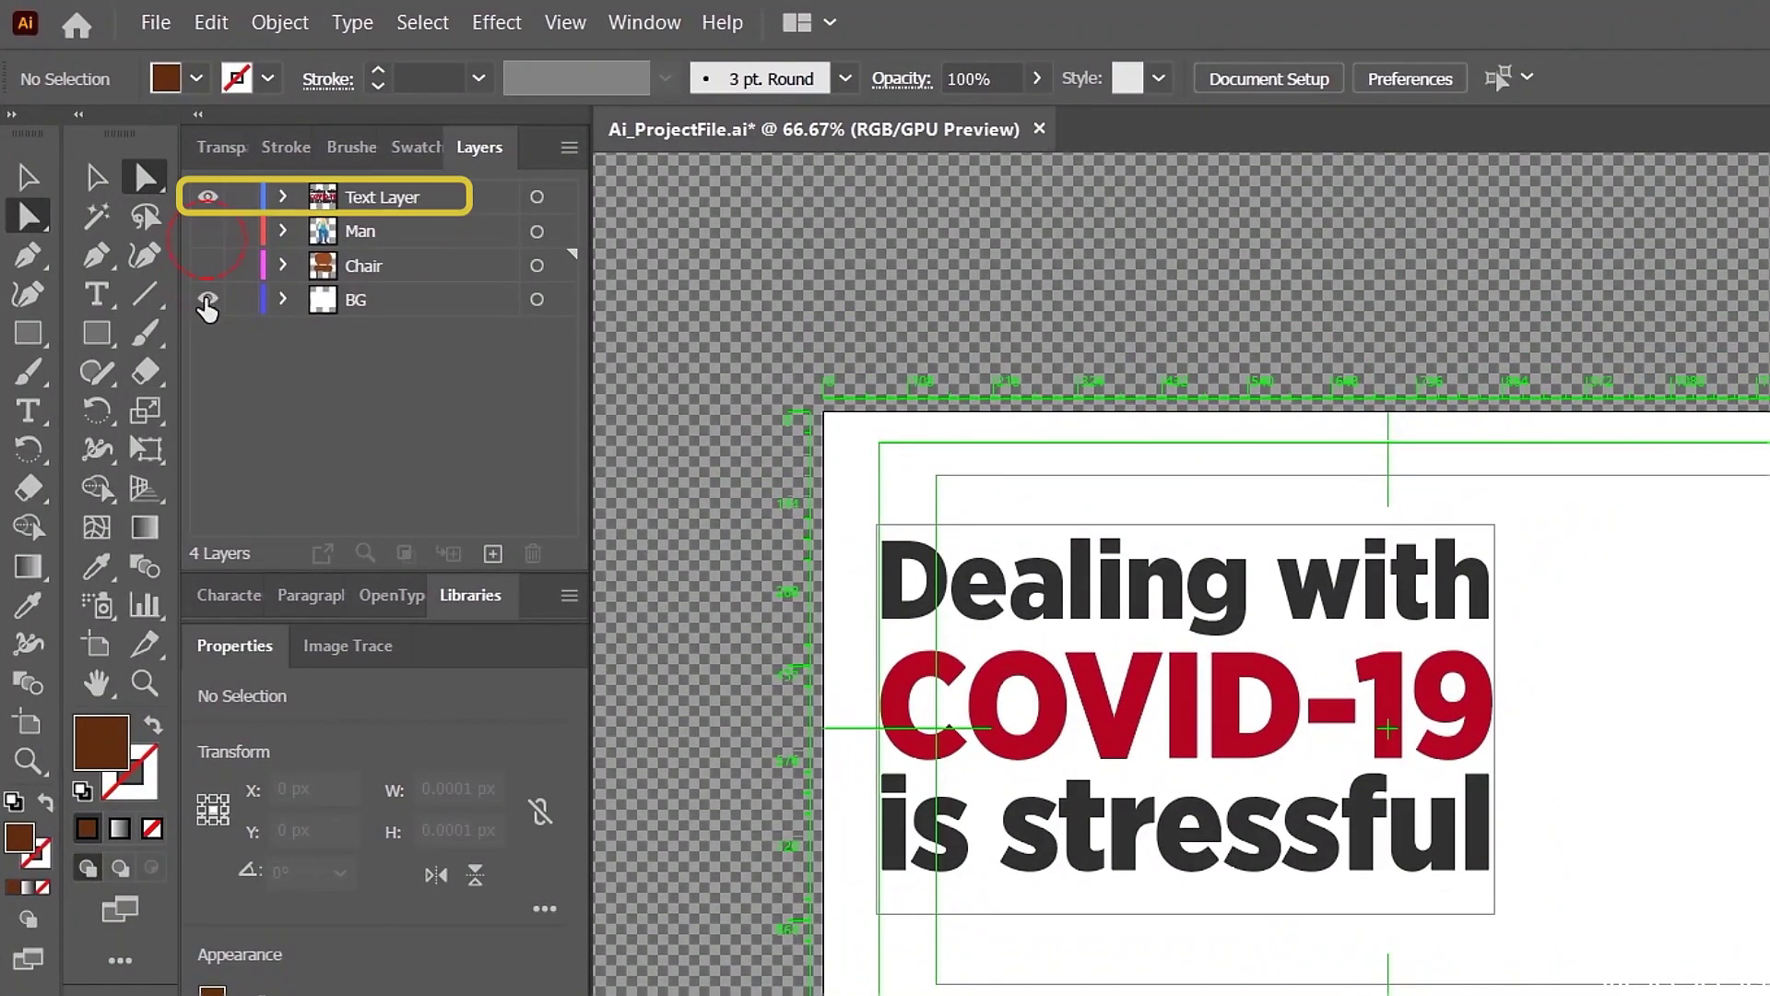
click(150, 213)
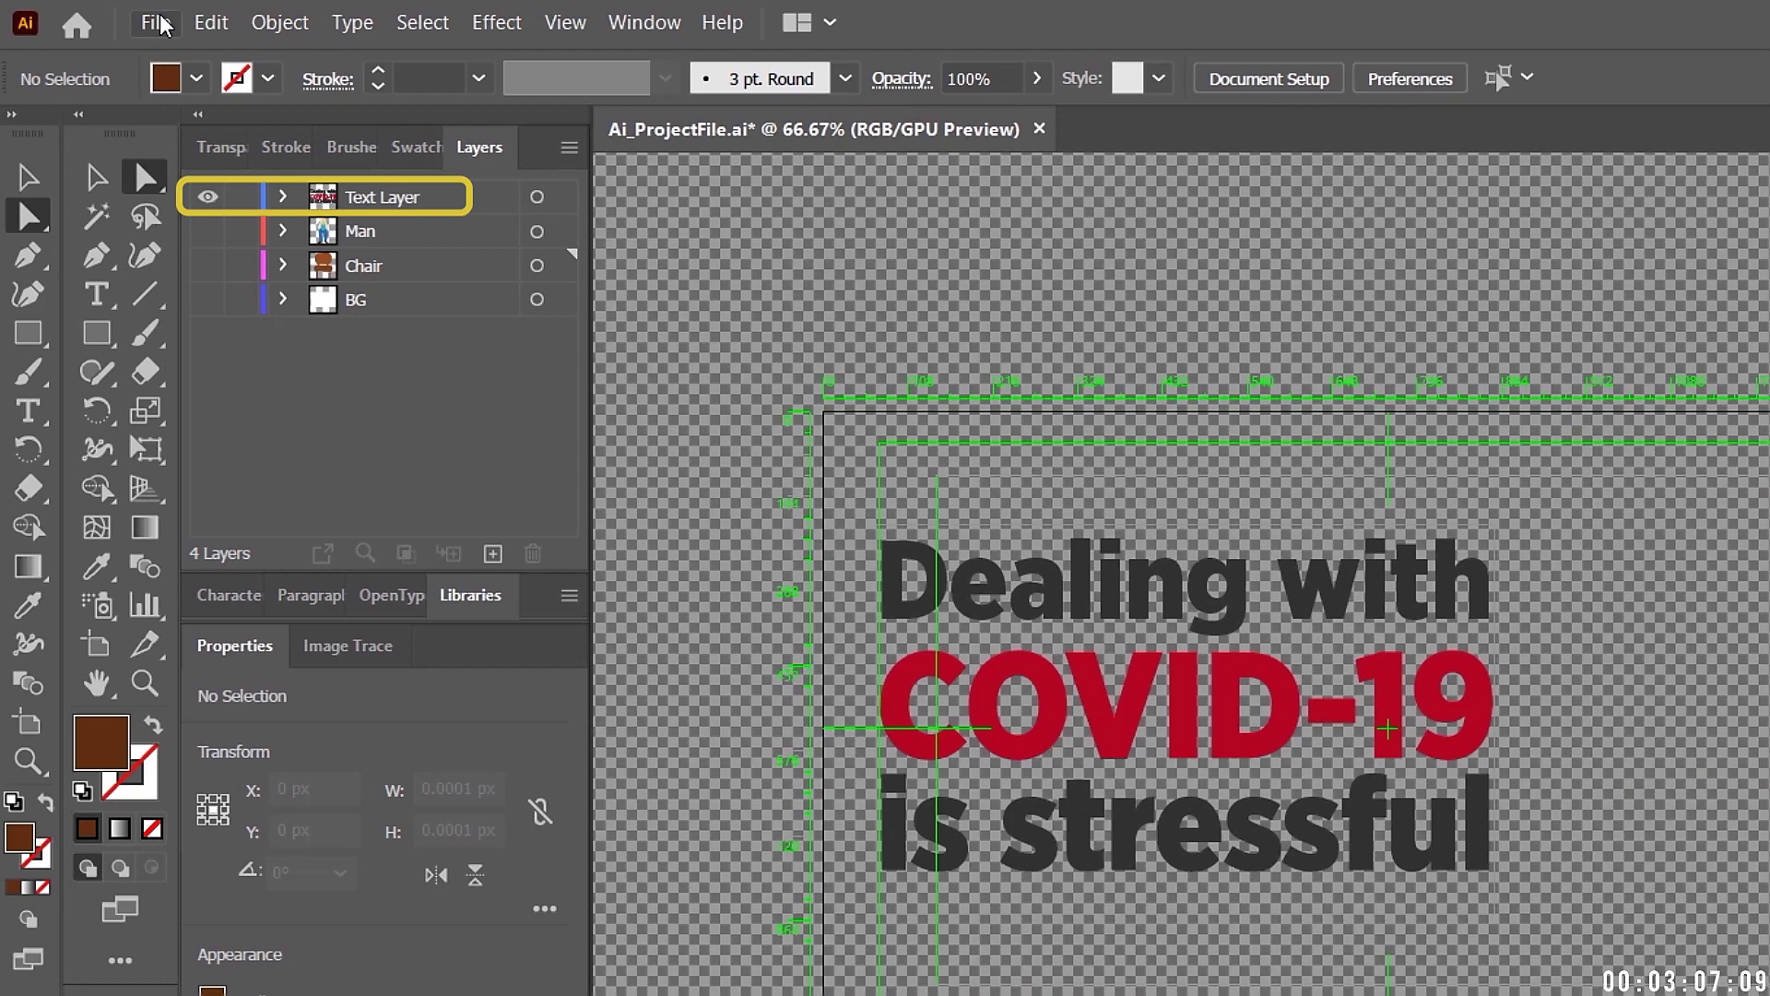
Export the visible text artwork as the Photoshop file Ai-AE_Text.psd in RGB at 72 ppi, writing layers and preserving text editability.
click(157, 23)
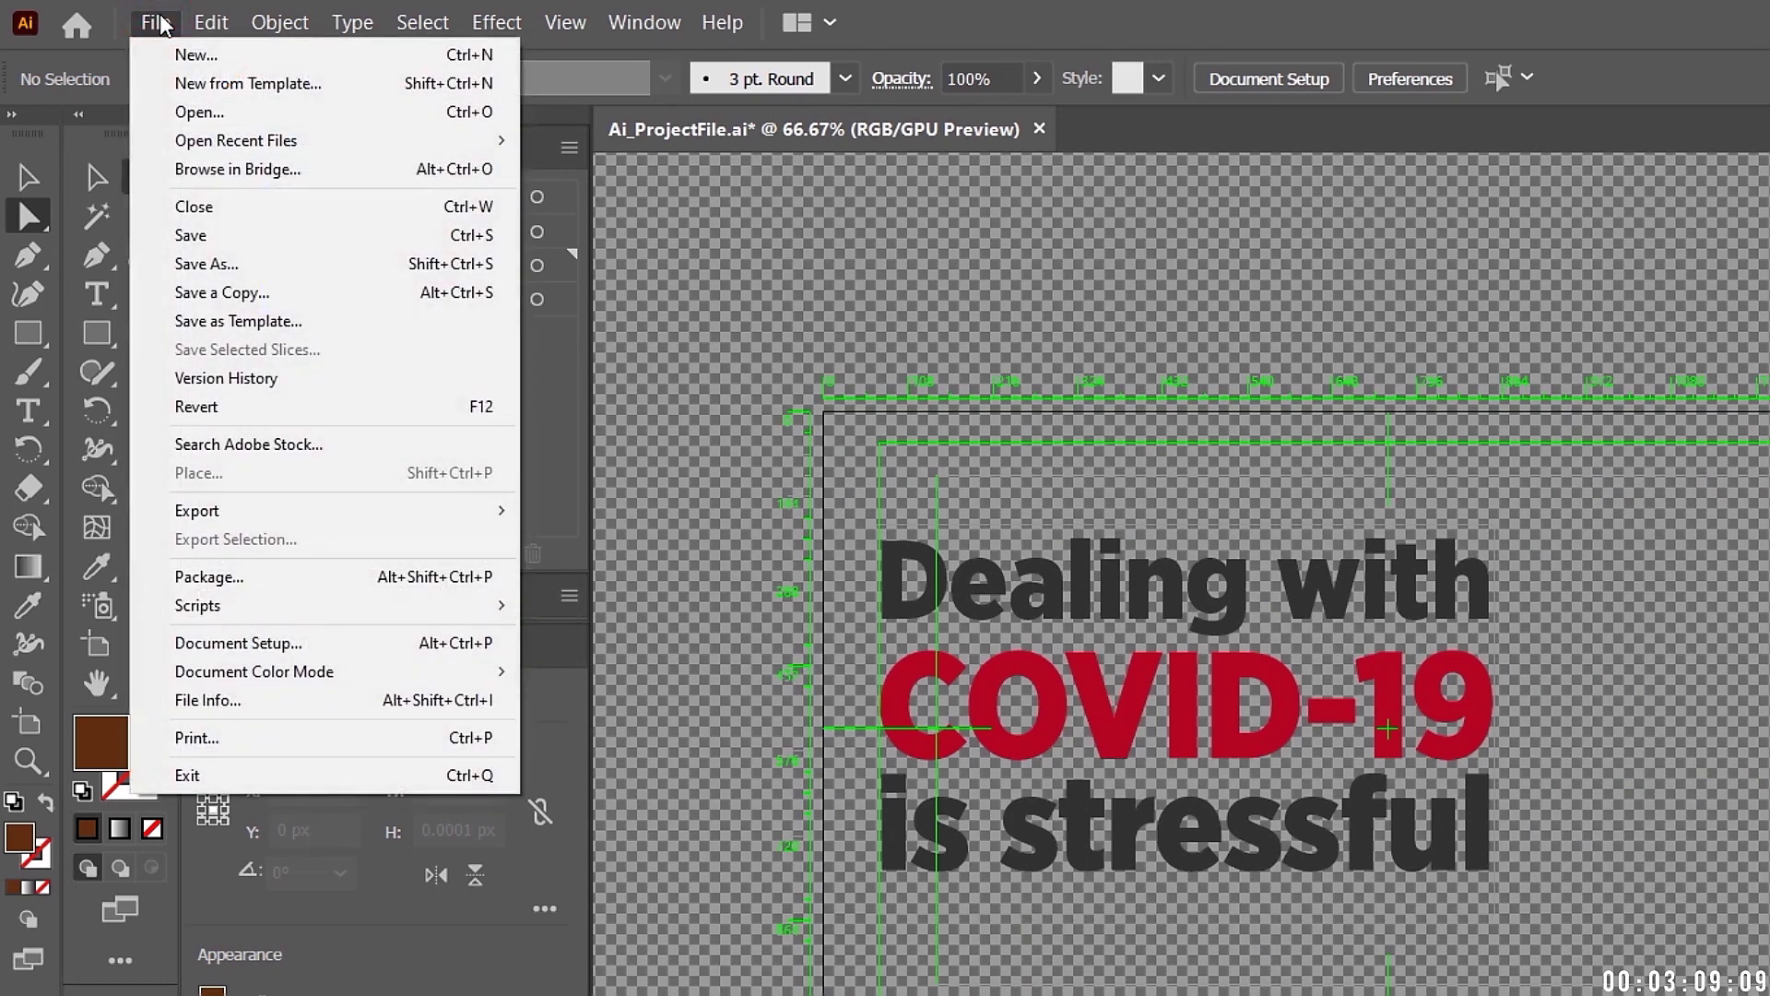
mouse_move(237, 509)
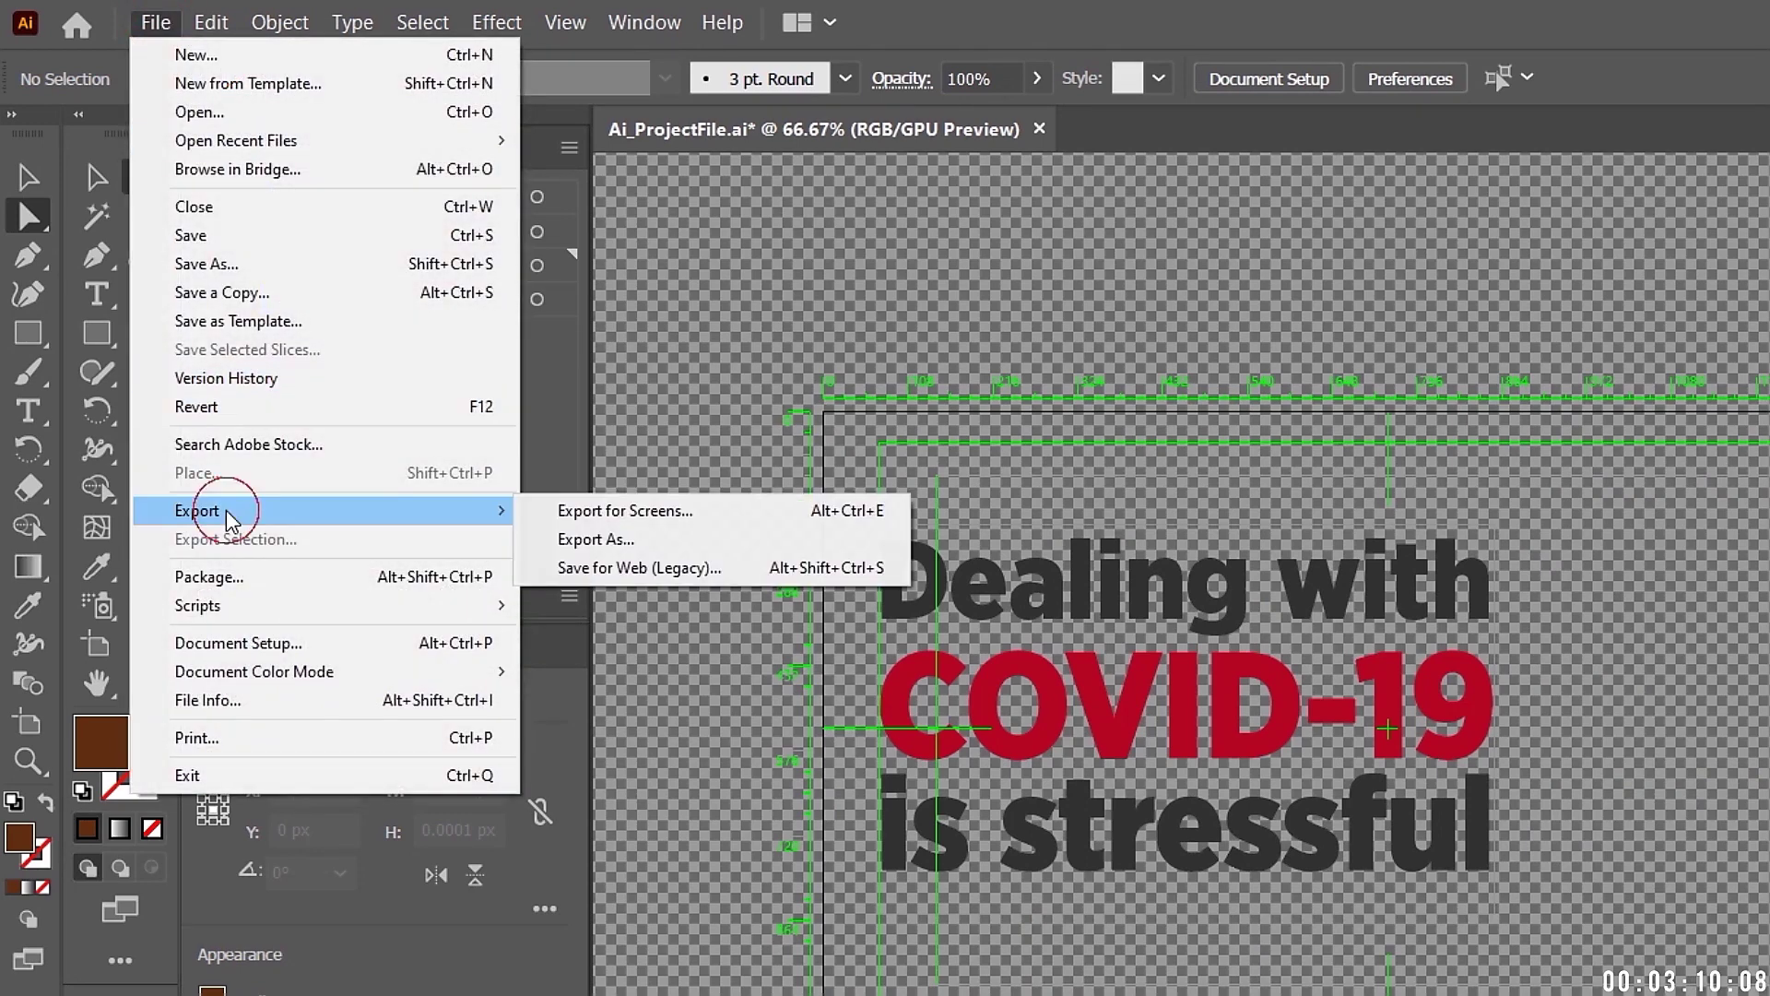
click(627, 549)
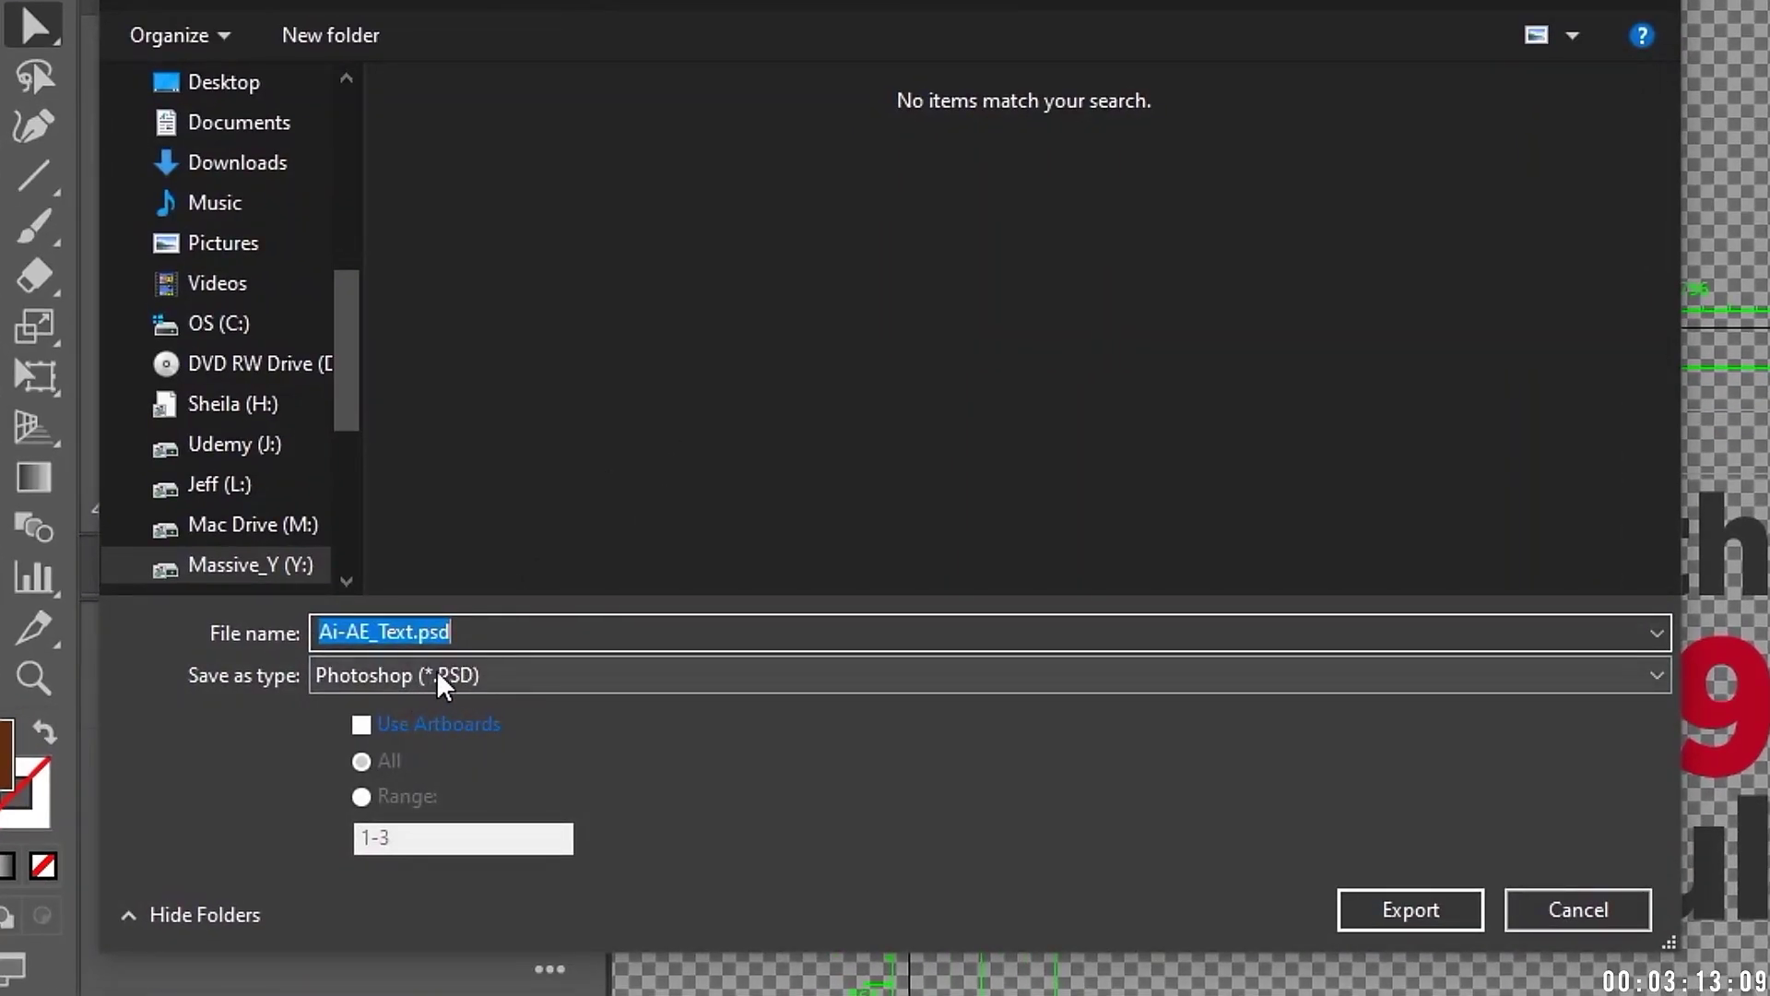
click(1411, 909)
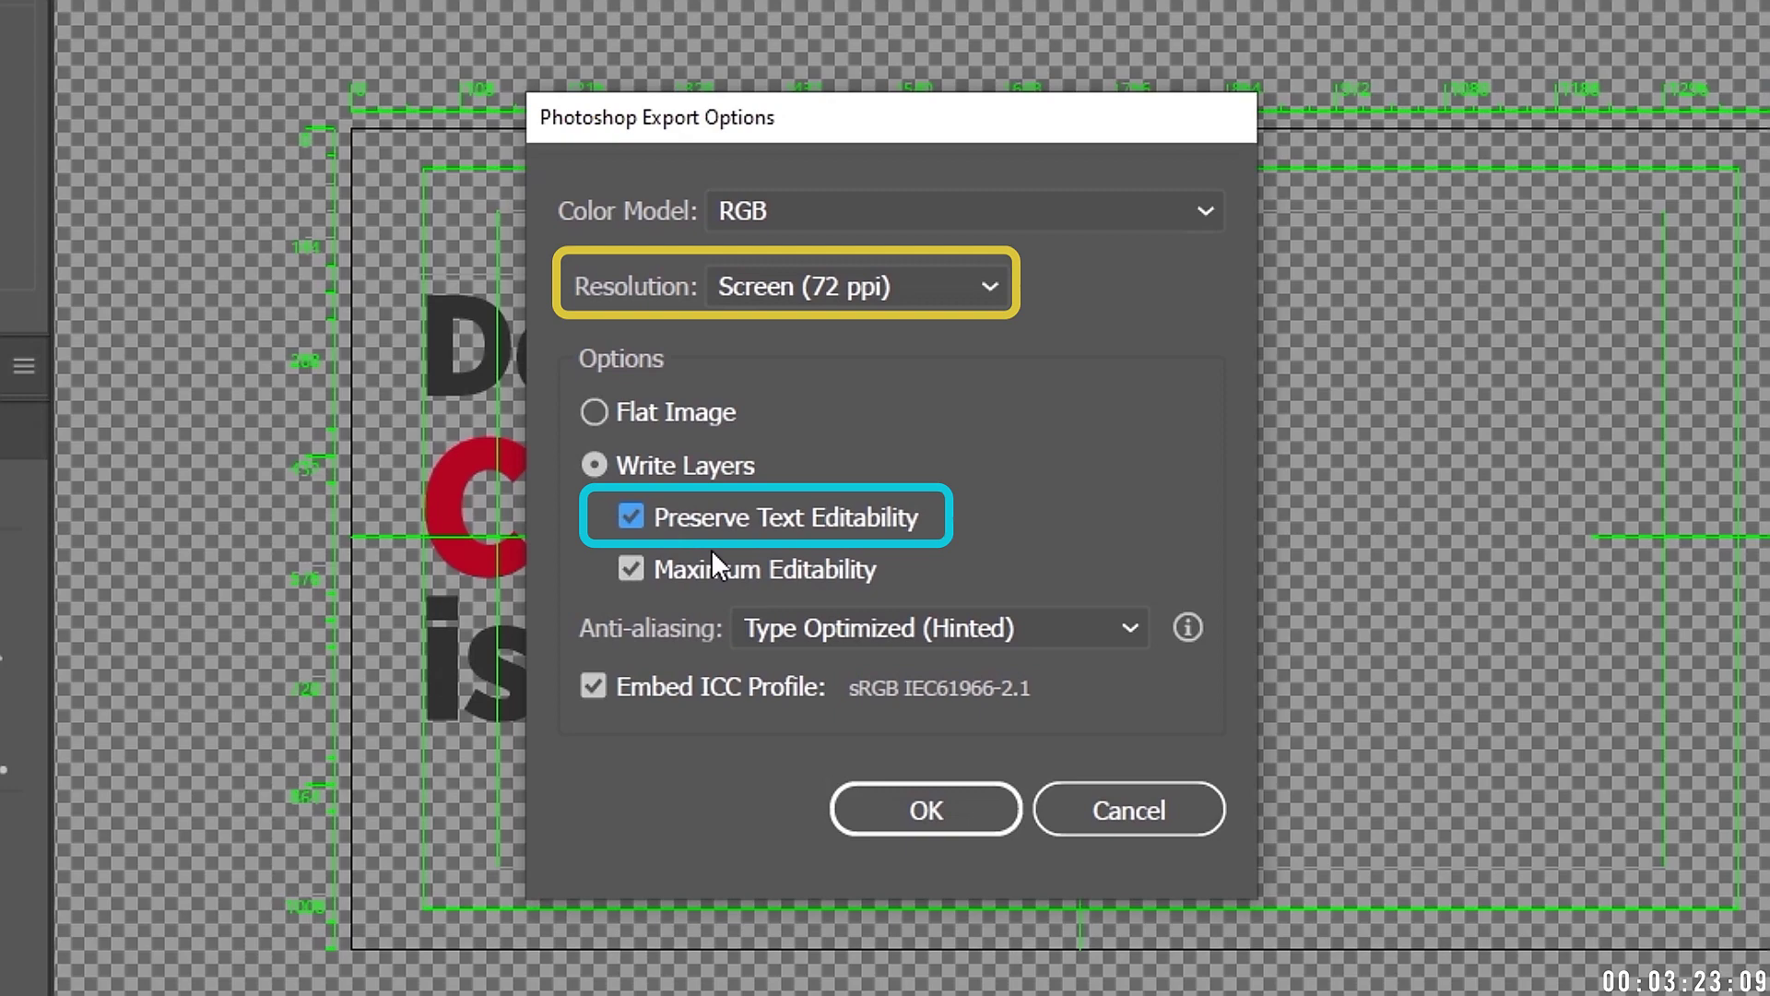
click(950, 815)
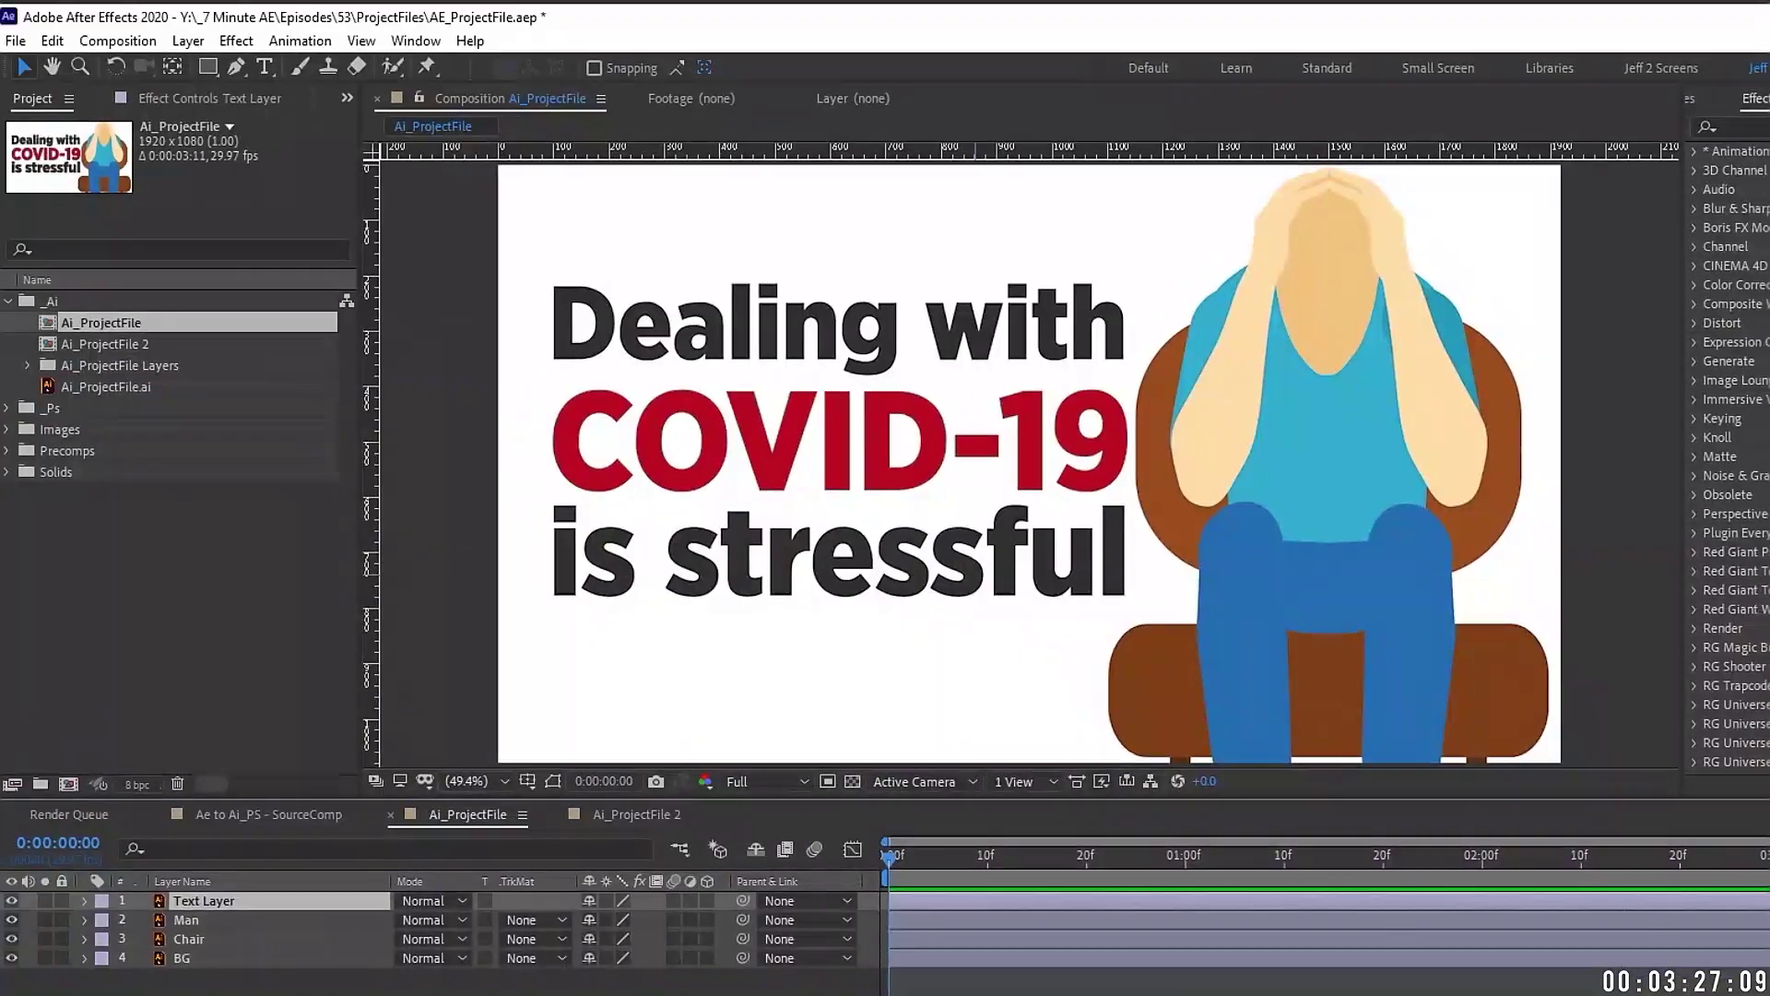
In After Effects, import Ai-AE_Text.psd from the Working Files folder as a Composition.
click(16, 41)
mouse_move(277, 320)
click(385, 327)
double_click(455, 231)
click(467, 180)
click(511, 808)
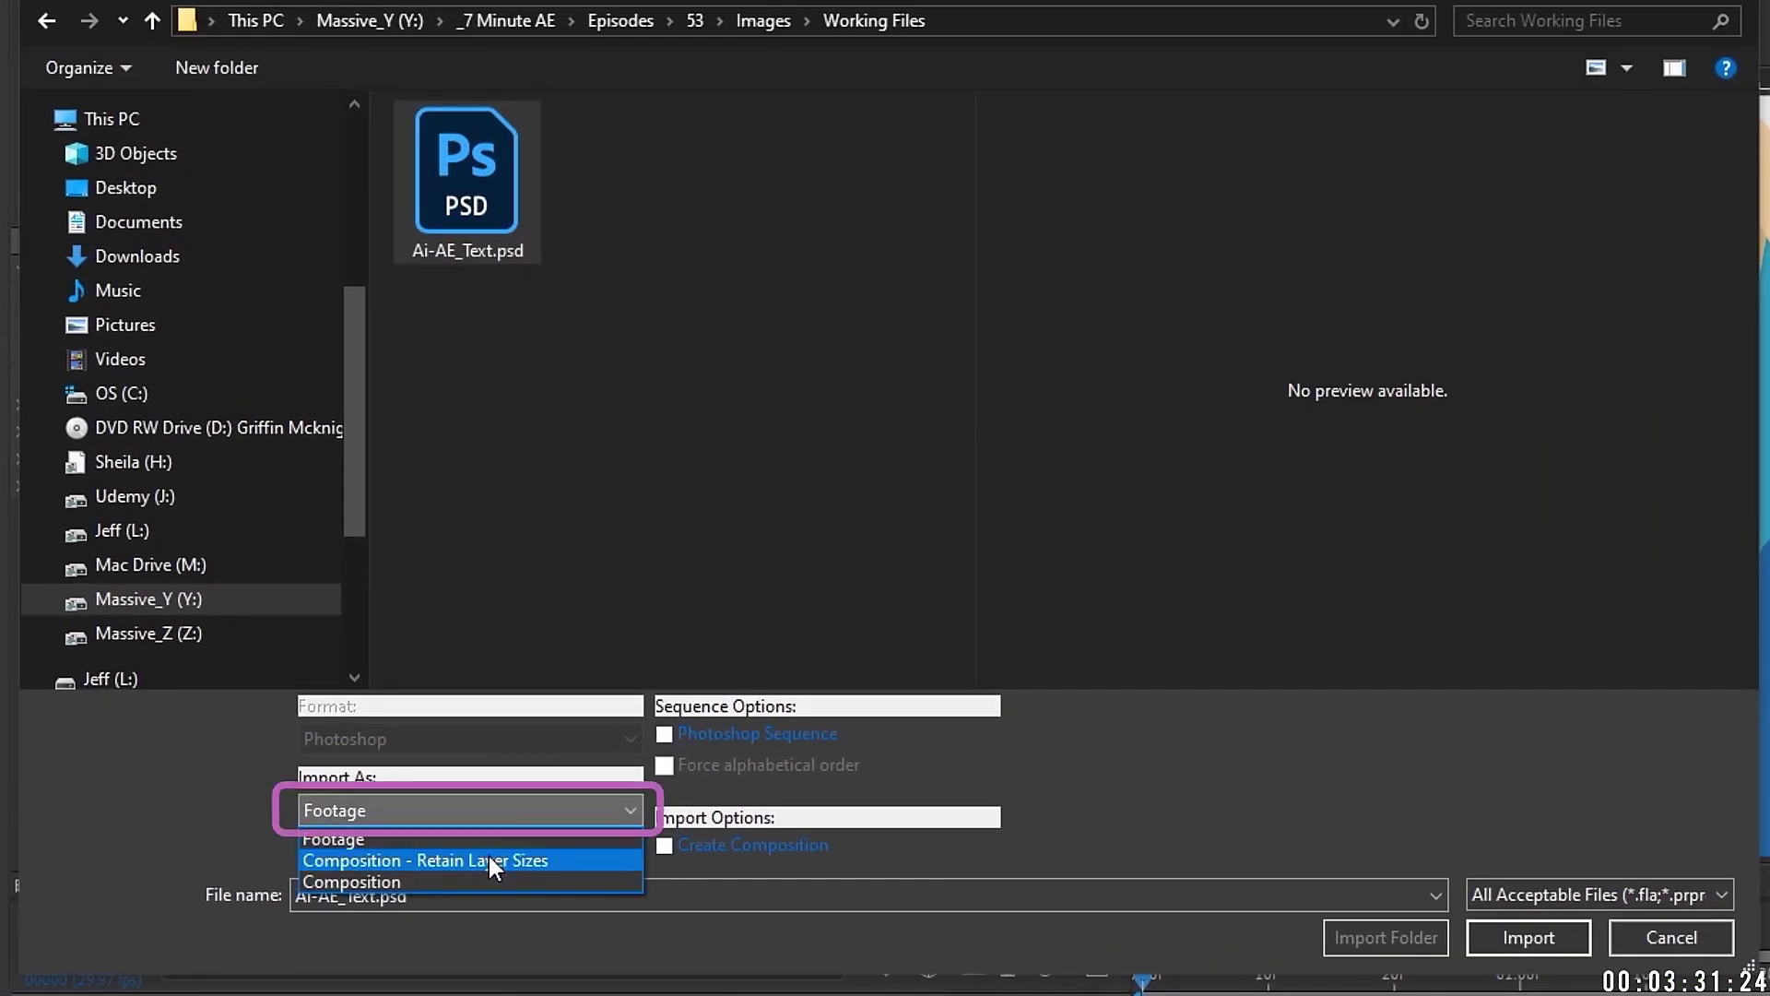
click(489, 879)
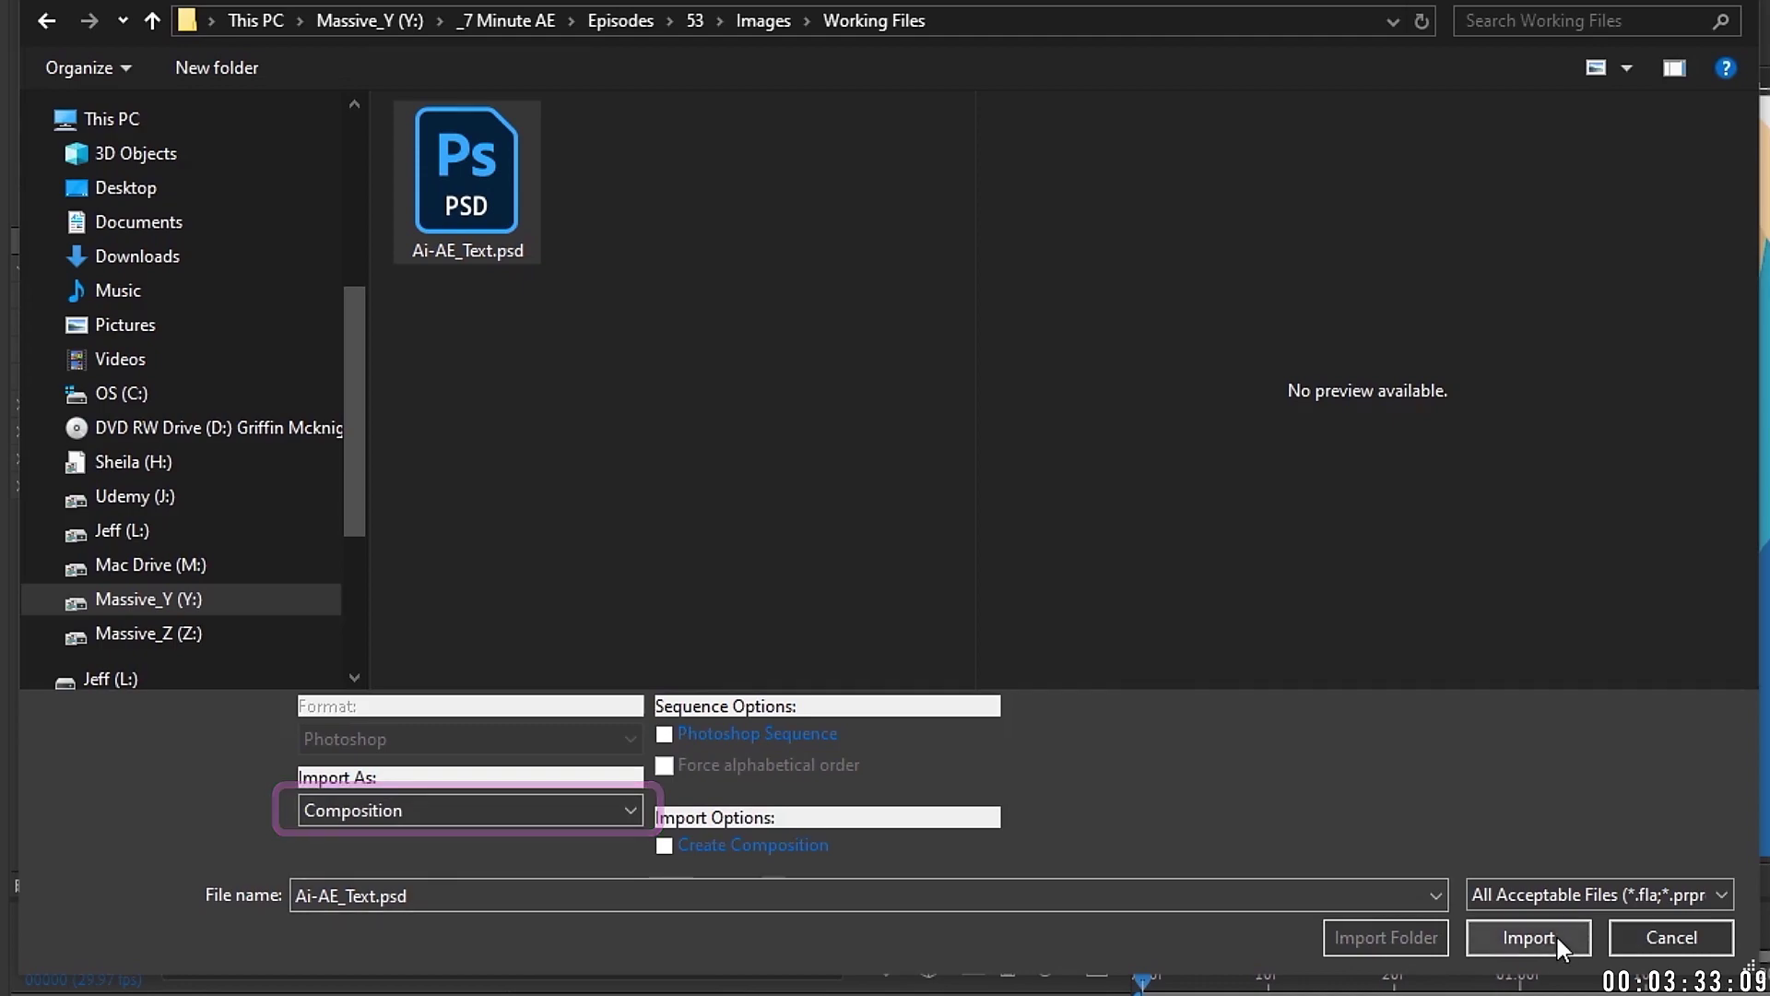
click(1554, 938)
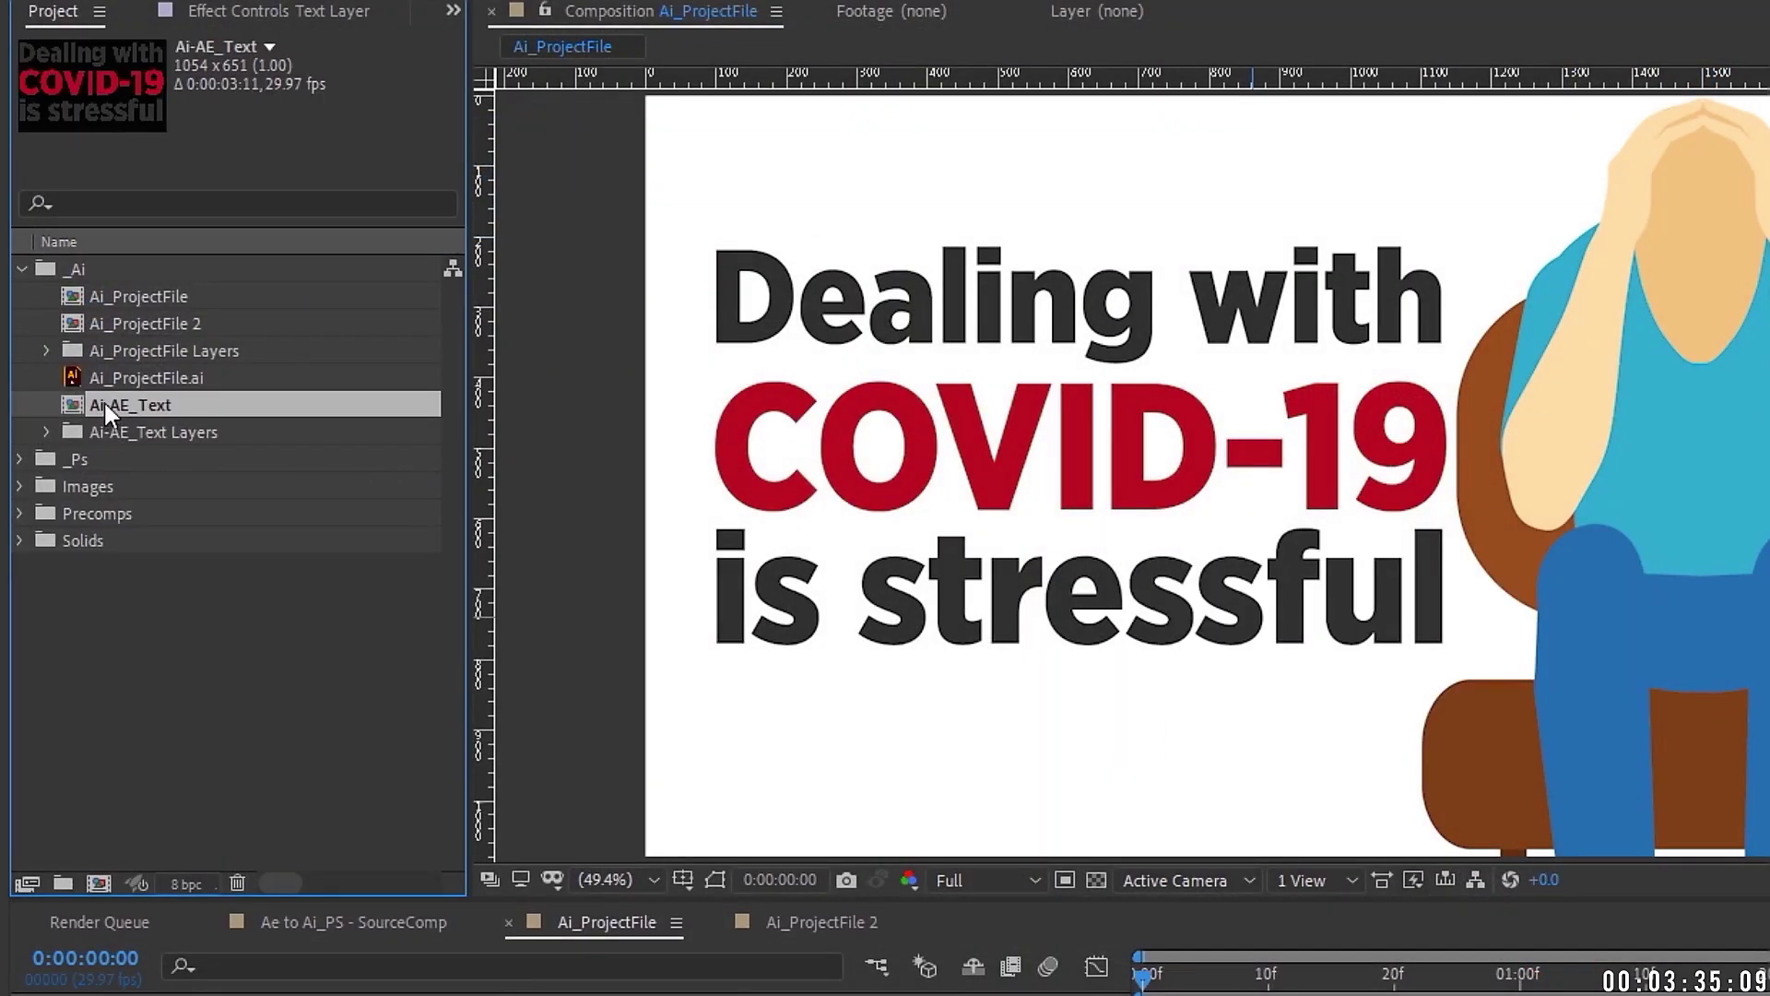
Open the Ai-AE_Text composition and check its width and height in the composition settings.
double_click(103, 404)
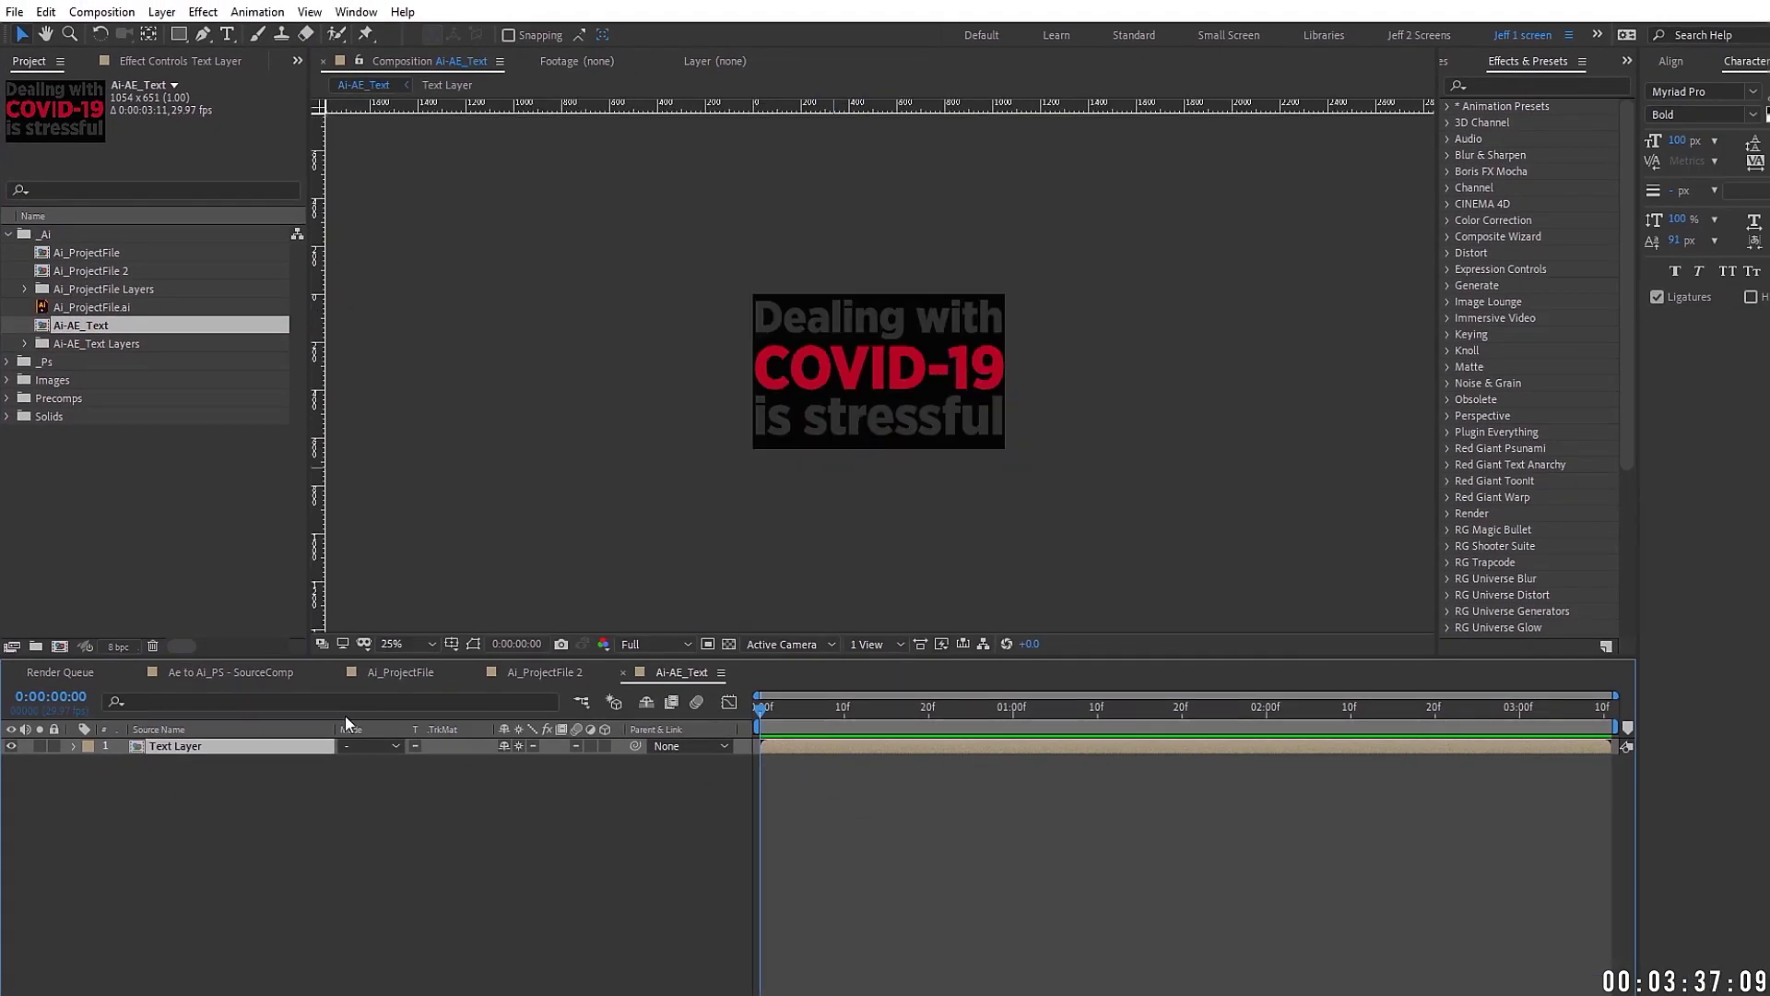
key(ctrl+k)
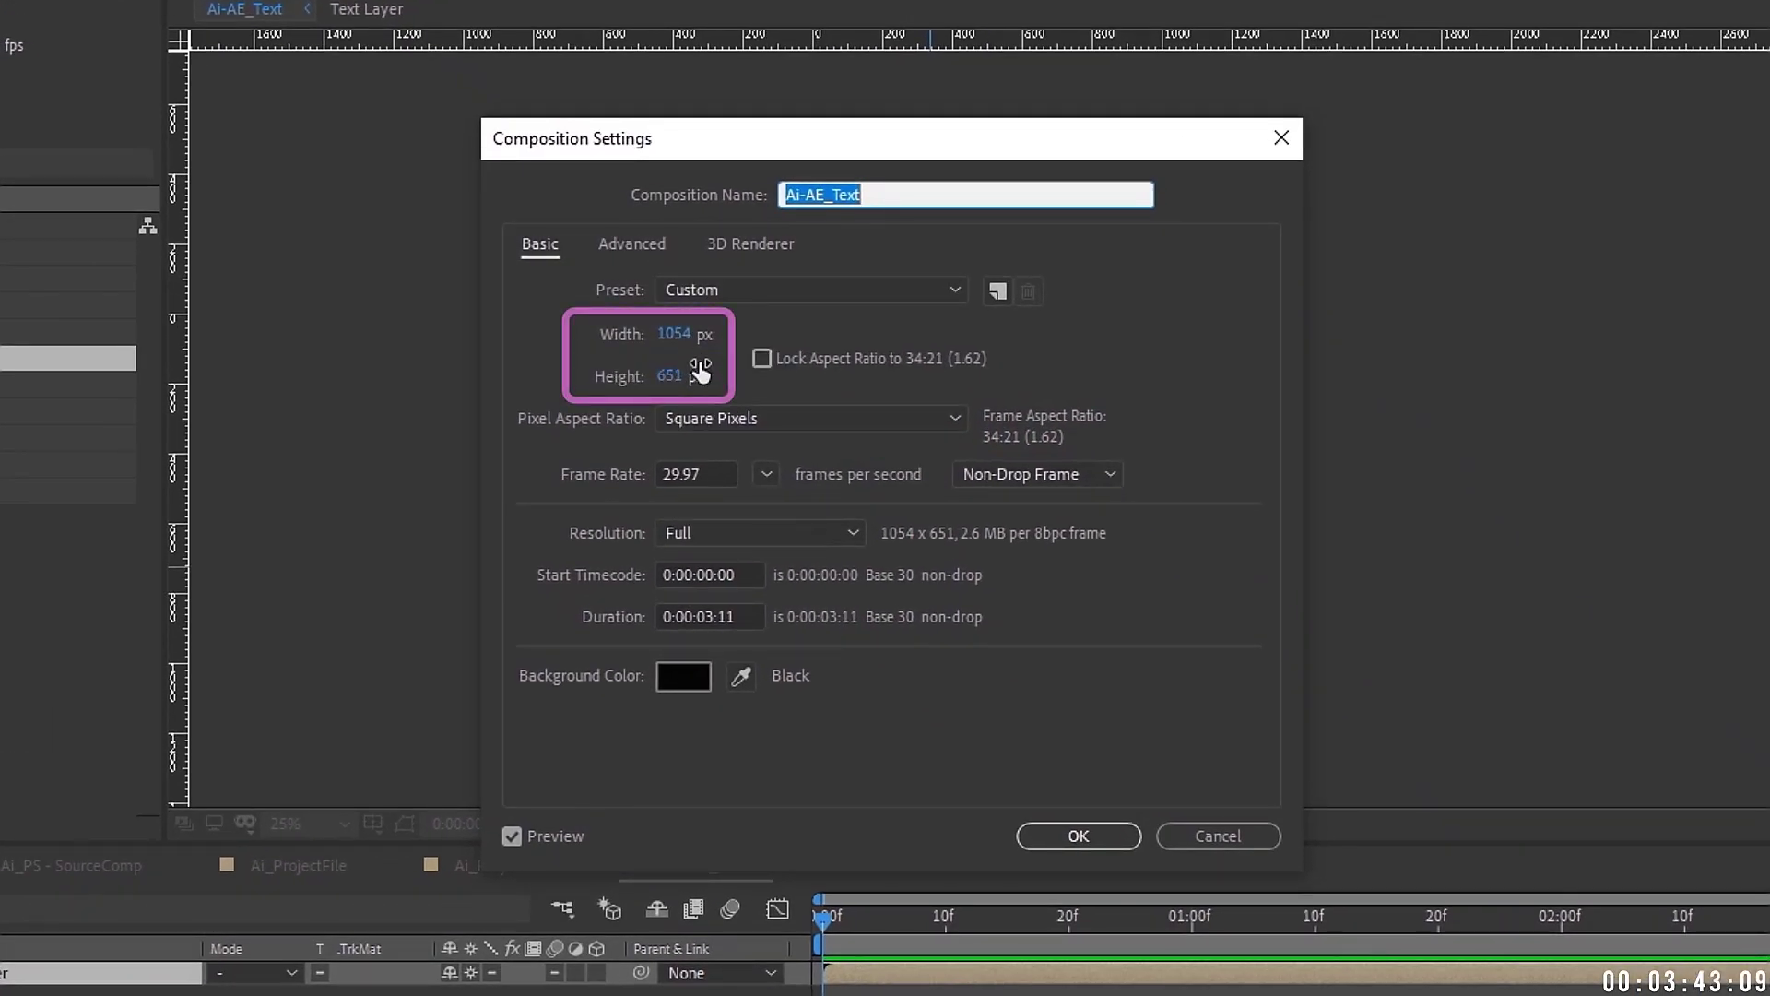
click(1238, 835)
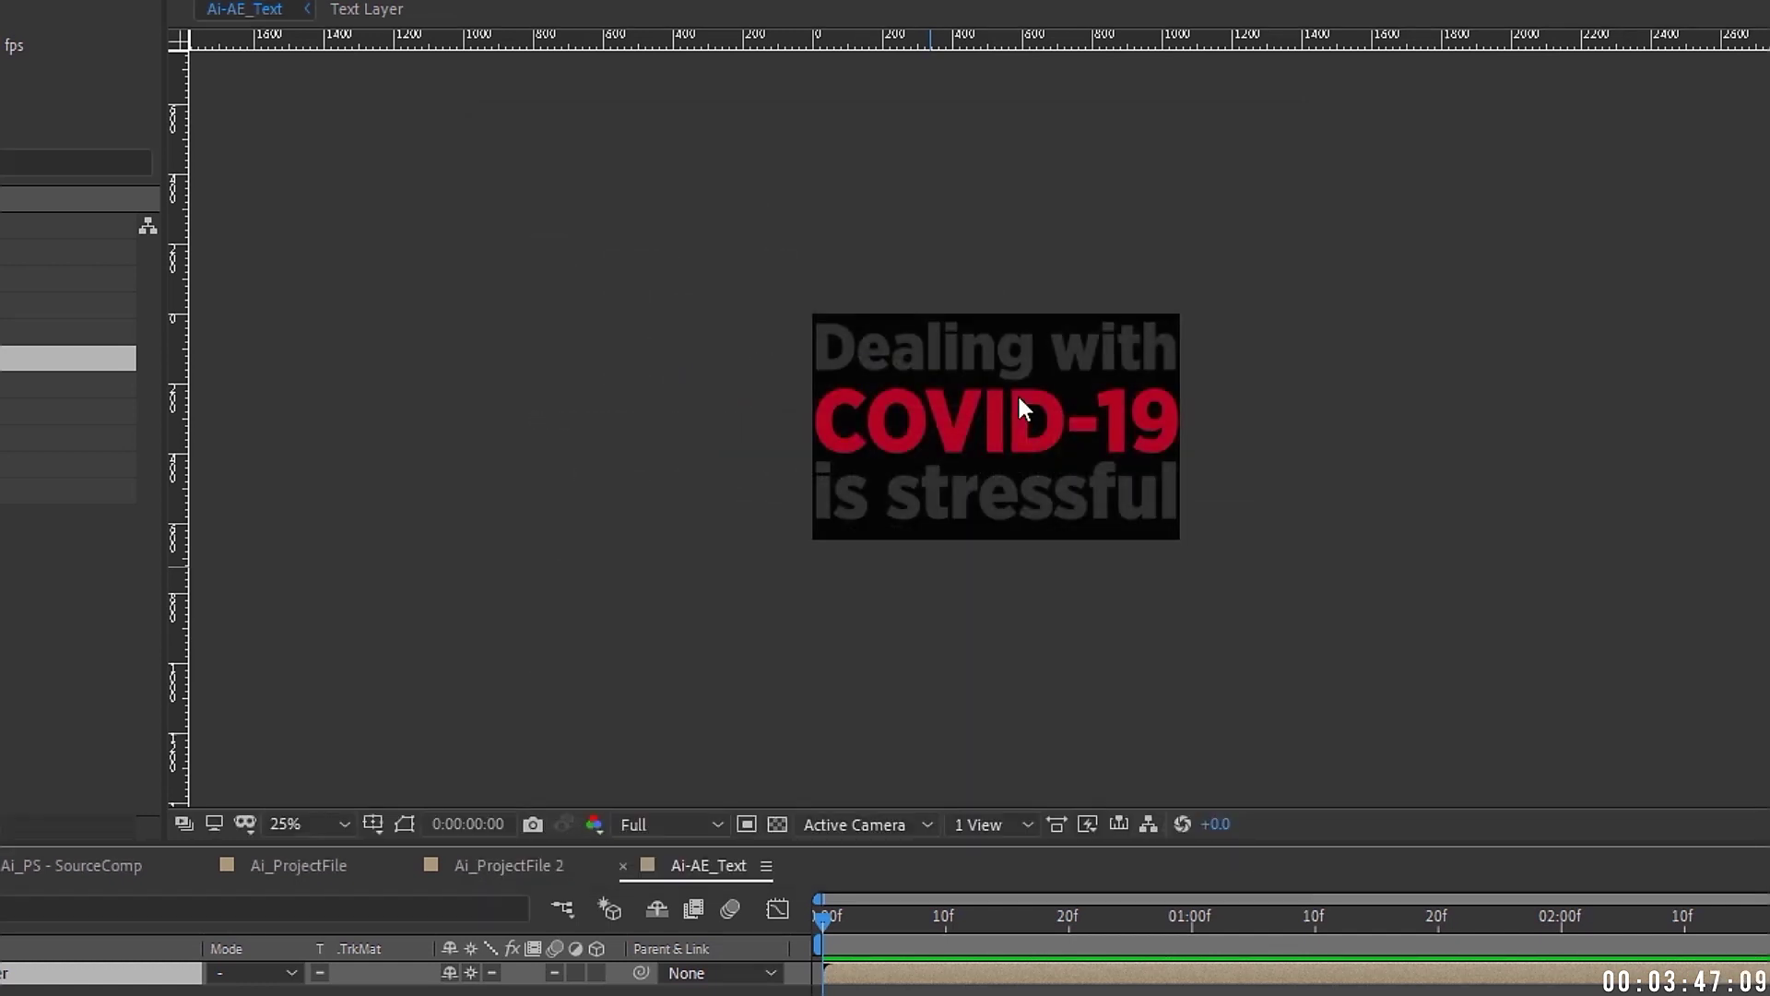
Switch to Illustrator, display the artboard bounds and make the BG layer visible behind the text.
key(alt+Tab)
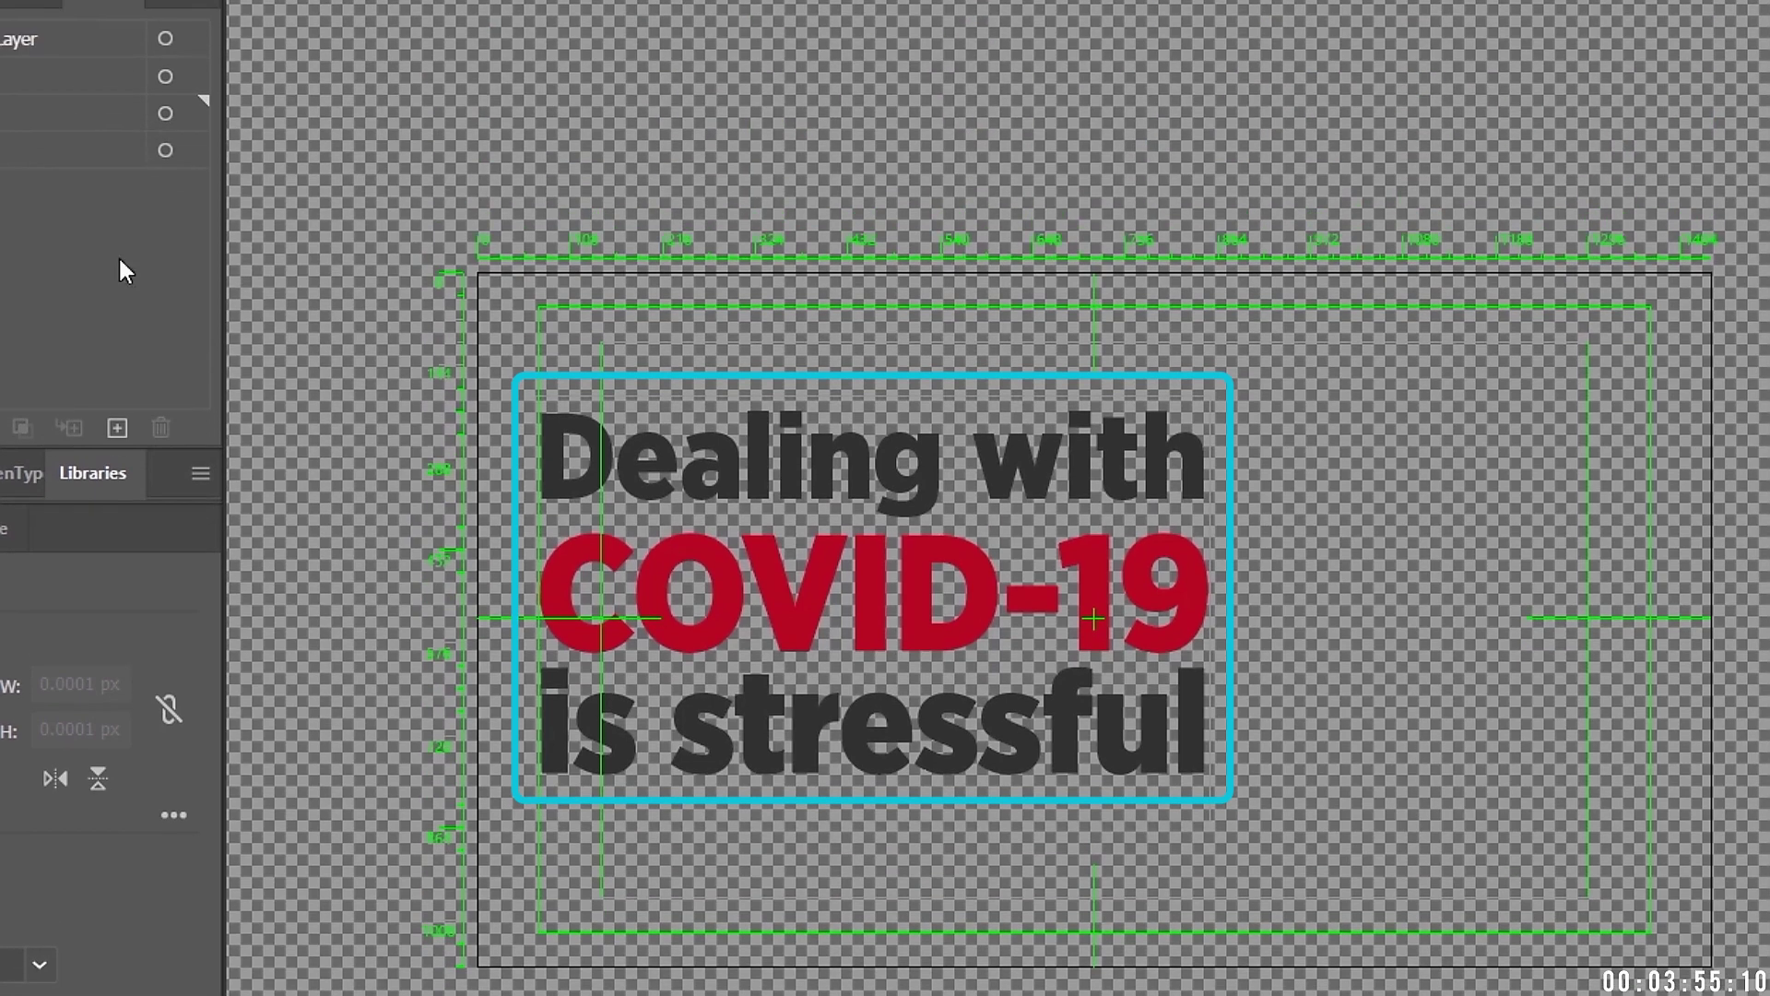
key(shift+o)
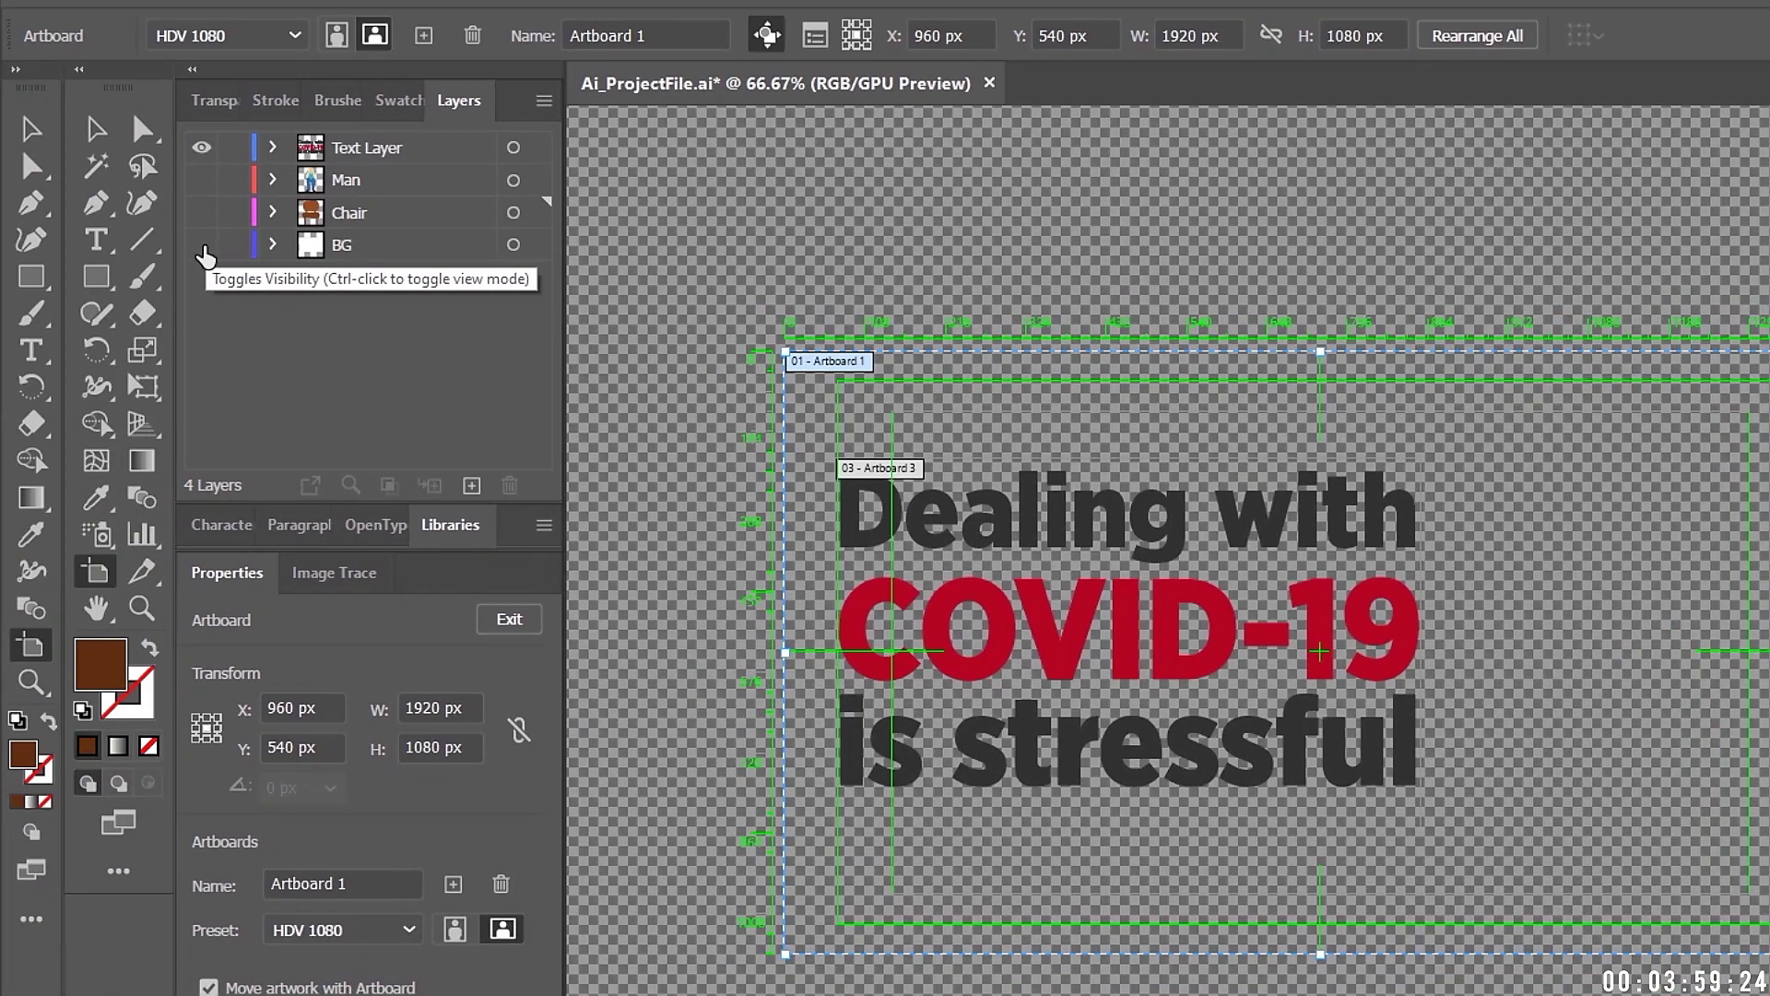
click(202, 245)
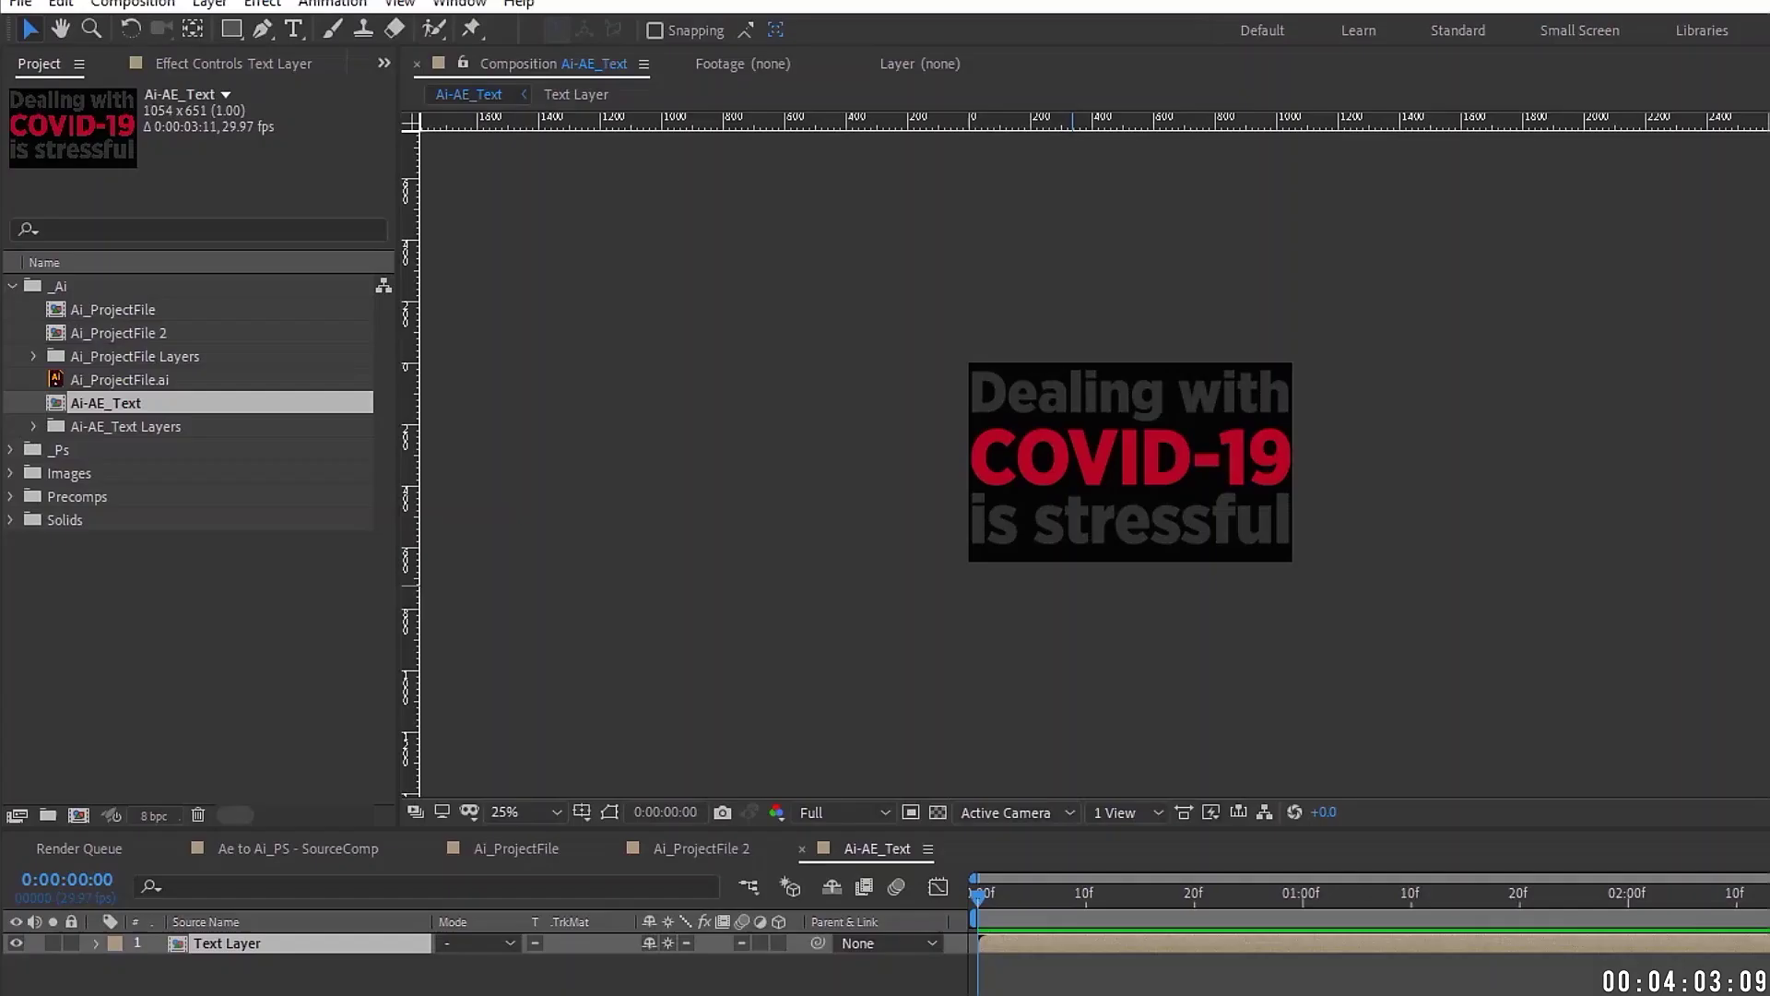
In After Effects, delete the Ai-AE_Text composition and the Ai-AE_Text Layers folder from the project.
shift+click(147, 422)
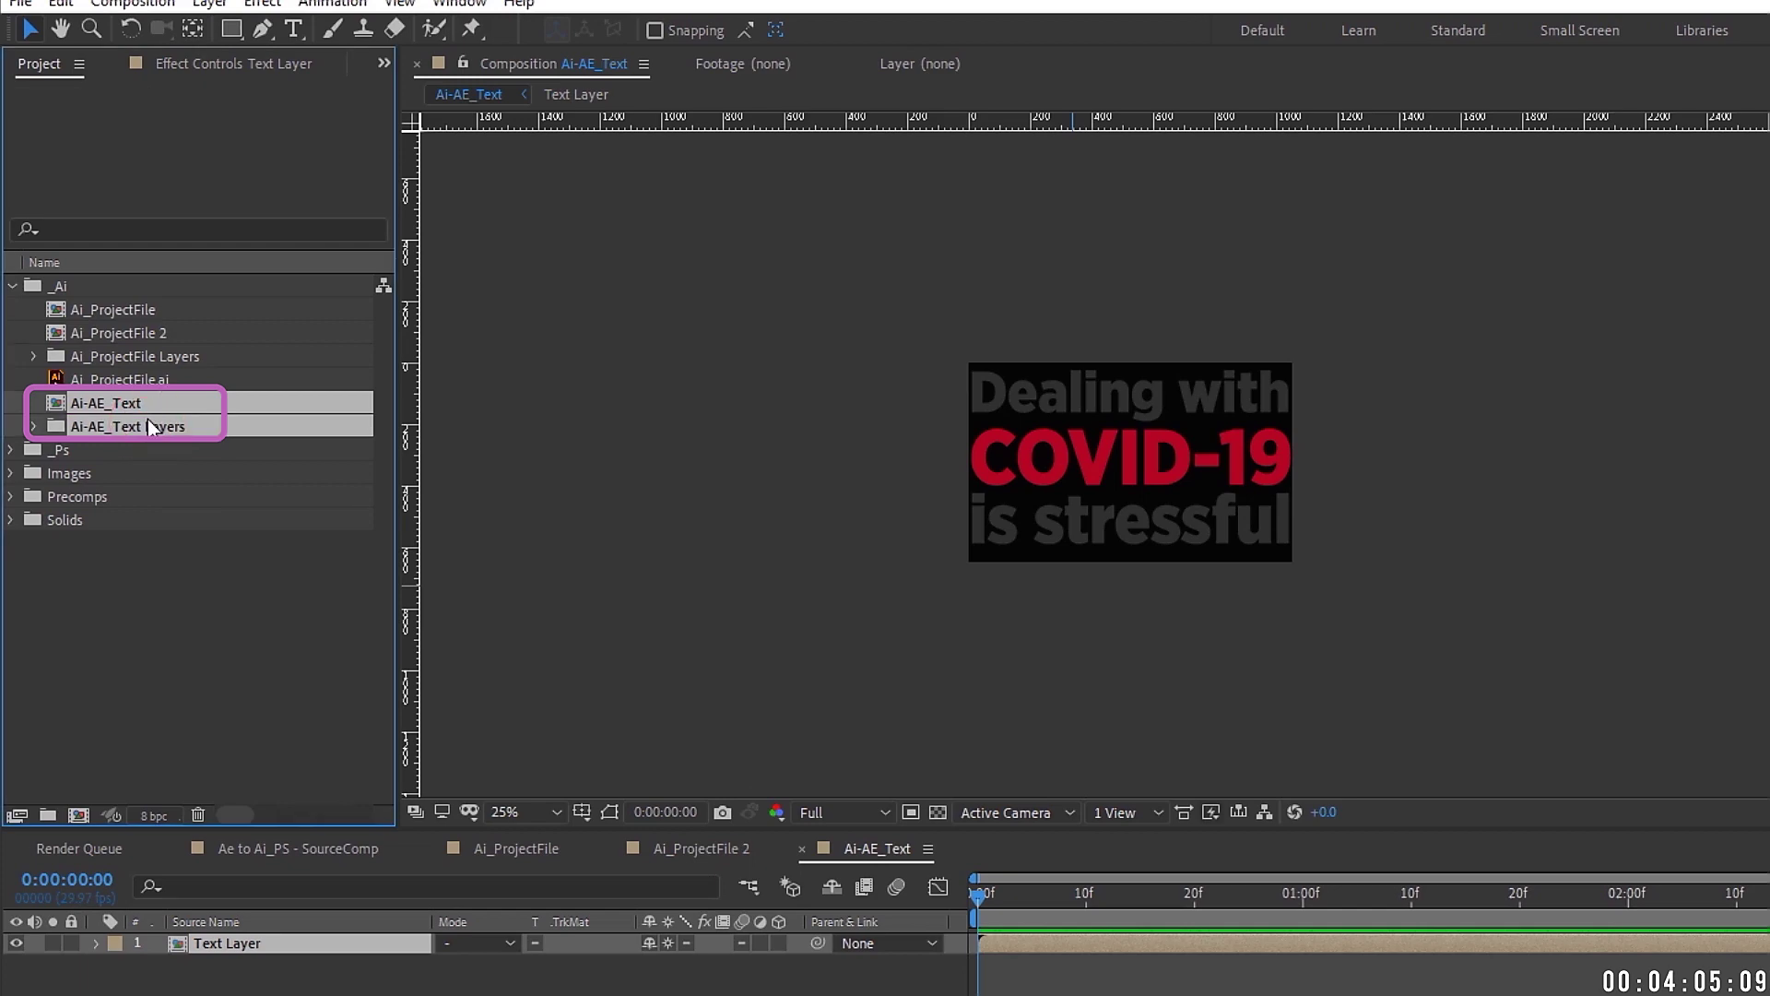
key(Delete)
click(1309, 667)
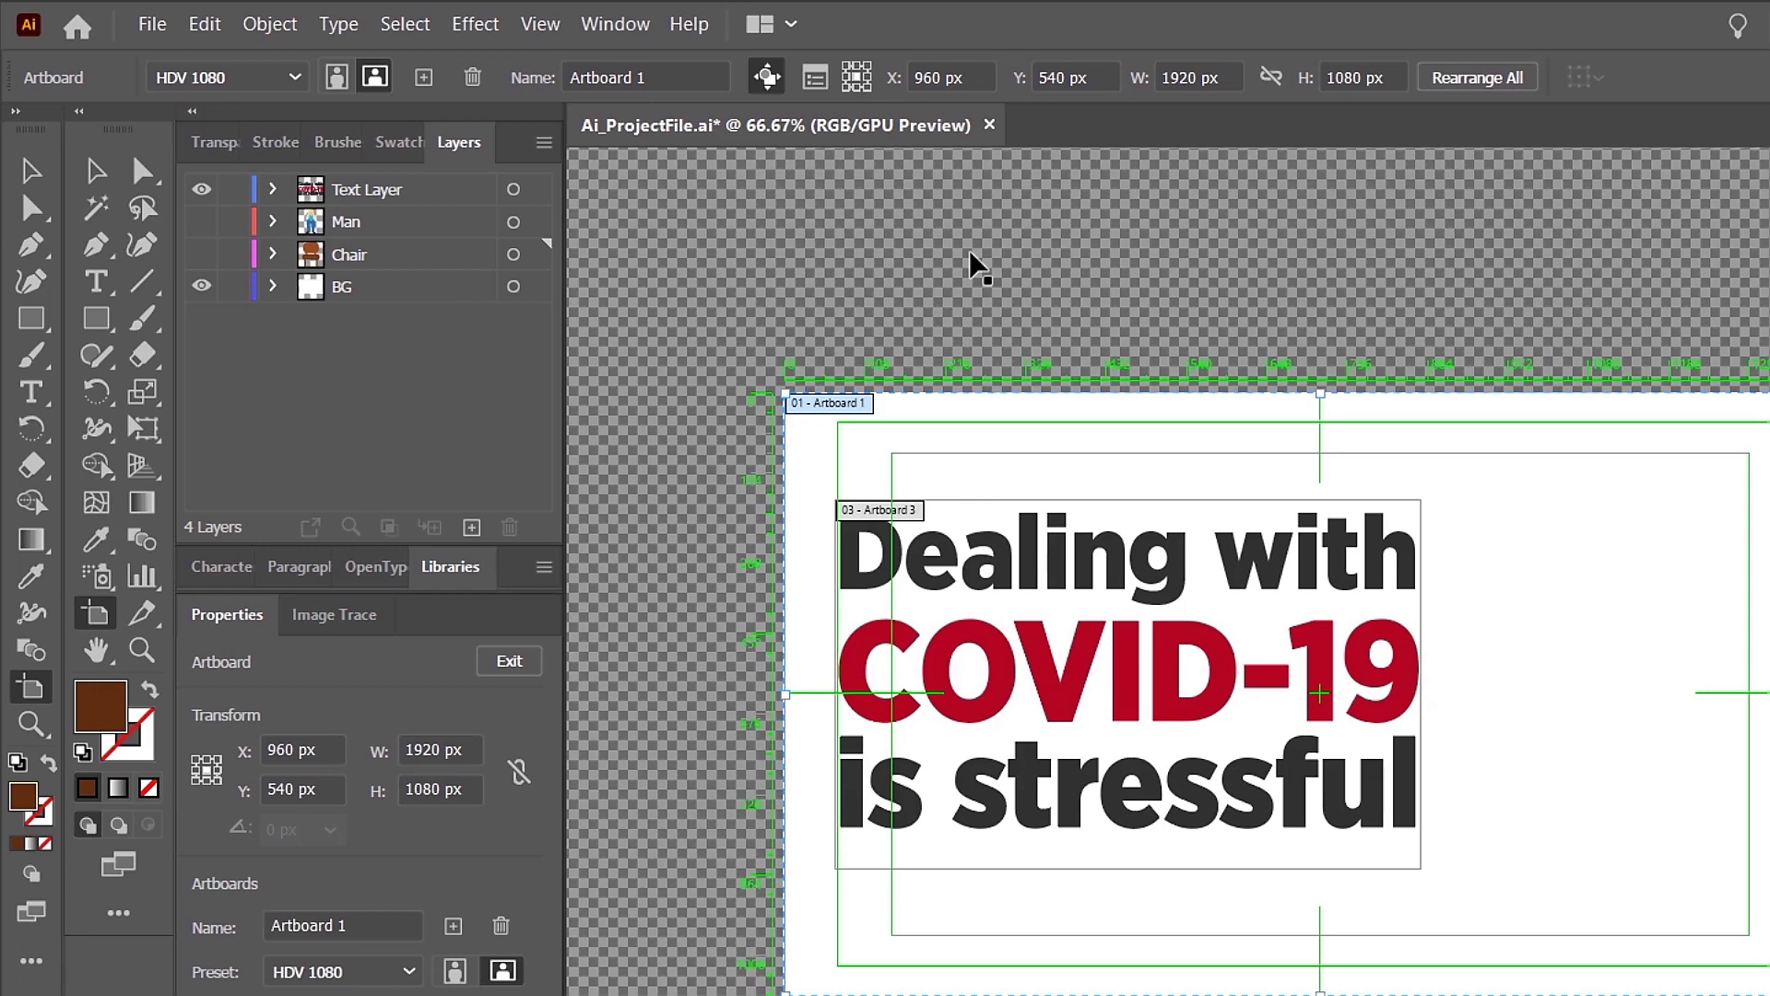
In Illustrator, export the text and background again as Ai-AE_Text.psd, replacing the existing file and keeping 72 ppi, layers and text editability.
click(153, 27)
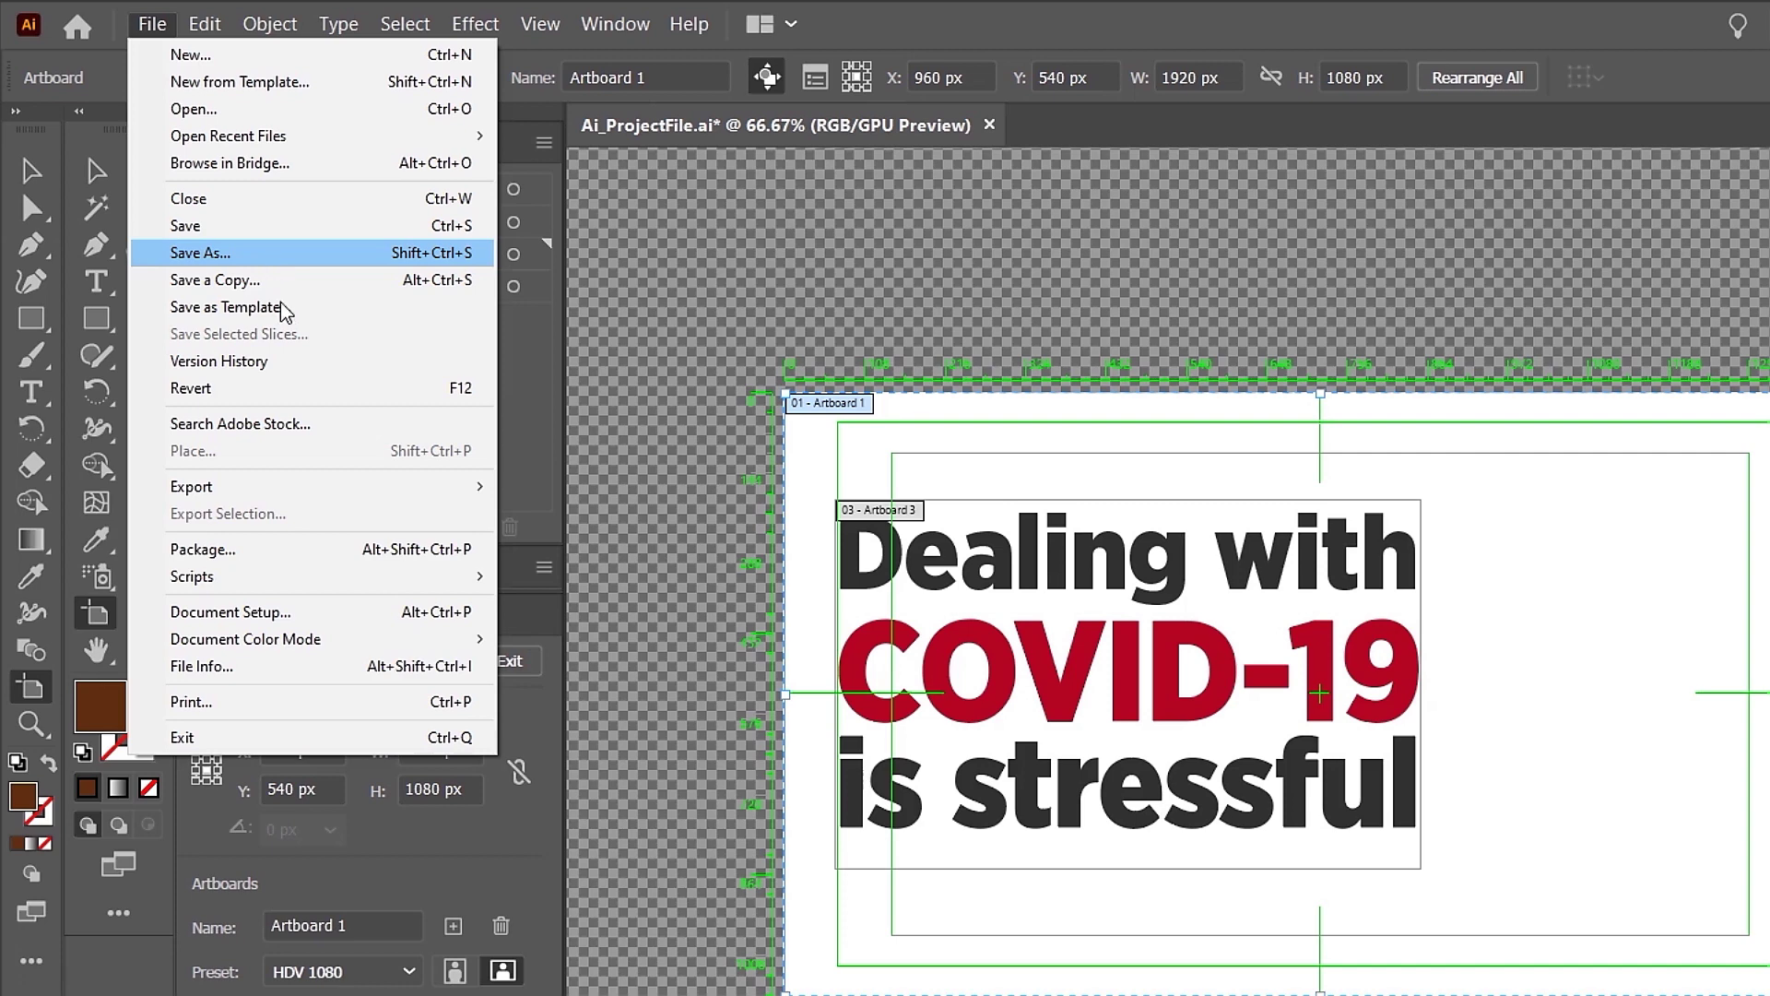
mouse_move(276, 486)
click(569, 513)
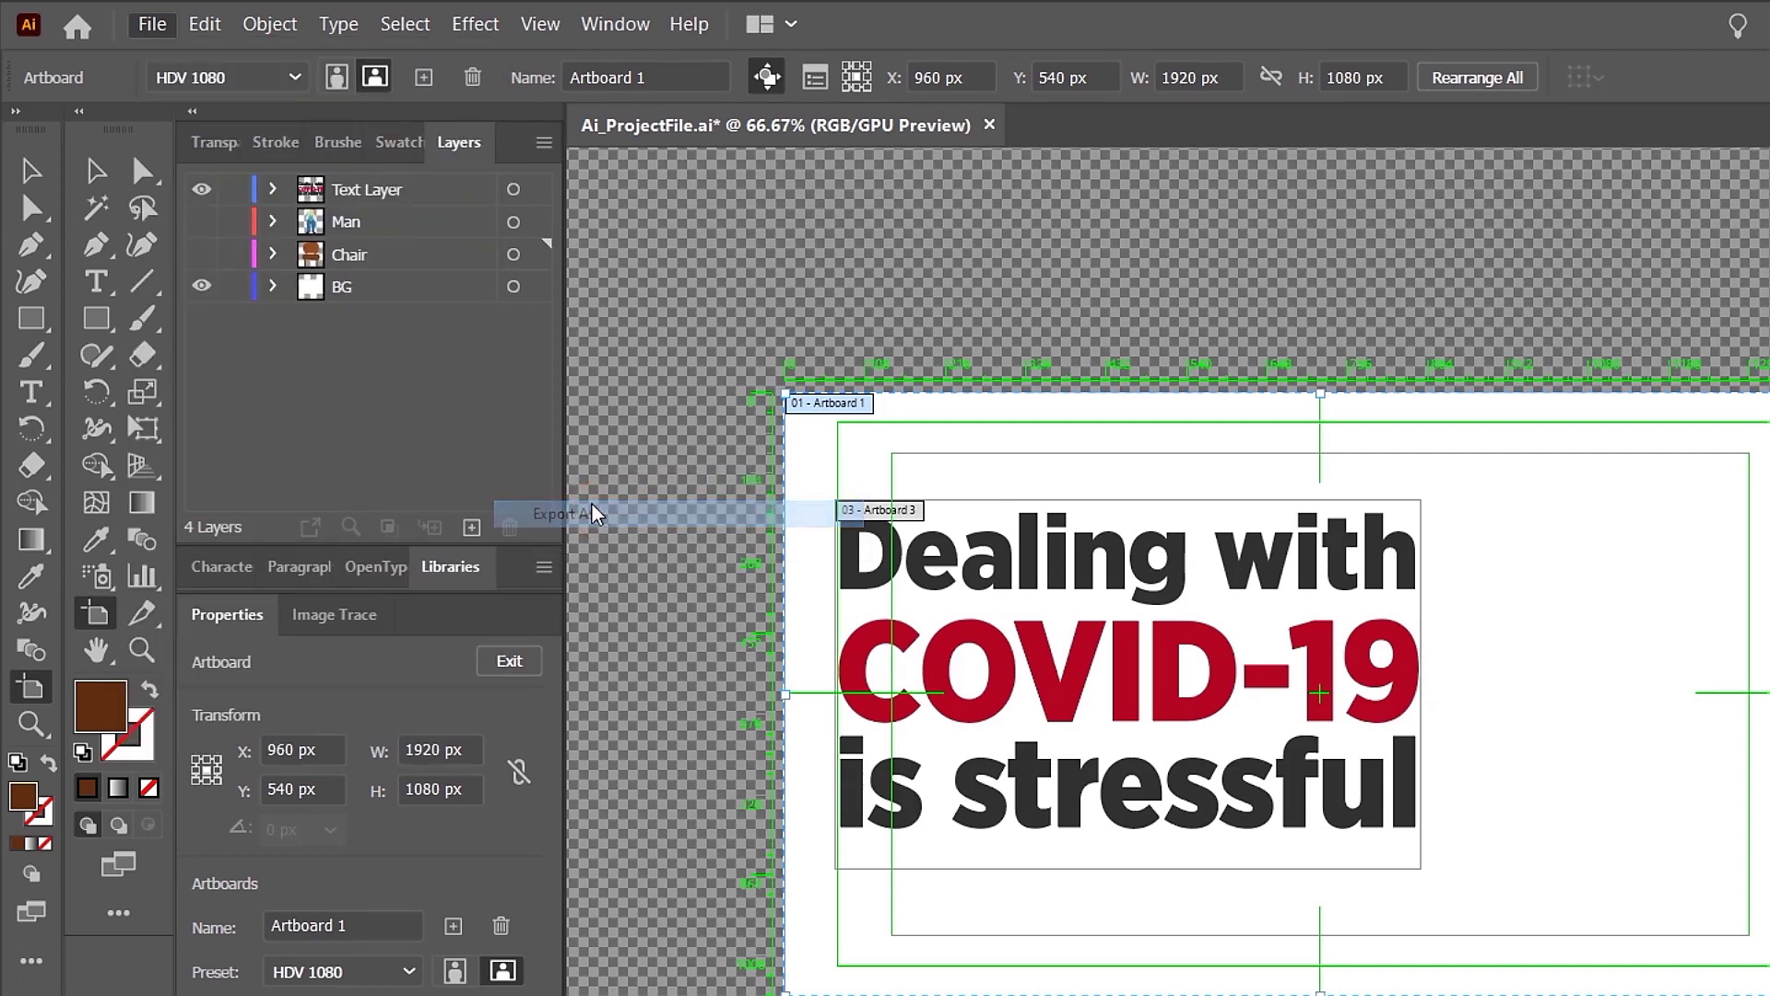
click(1163, 834)
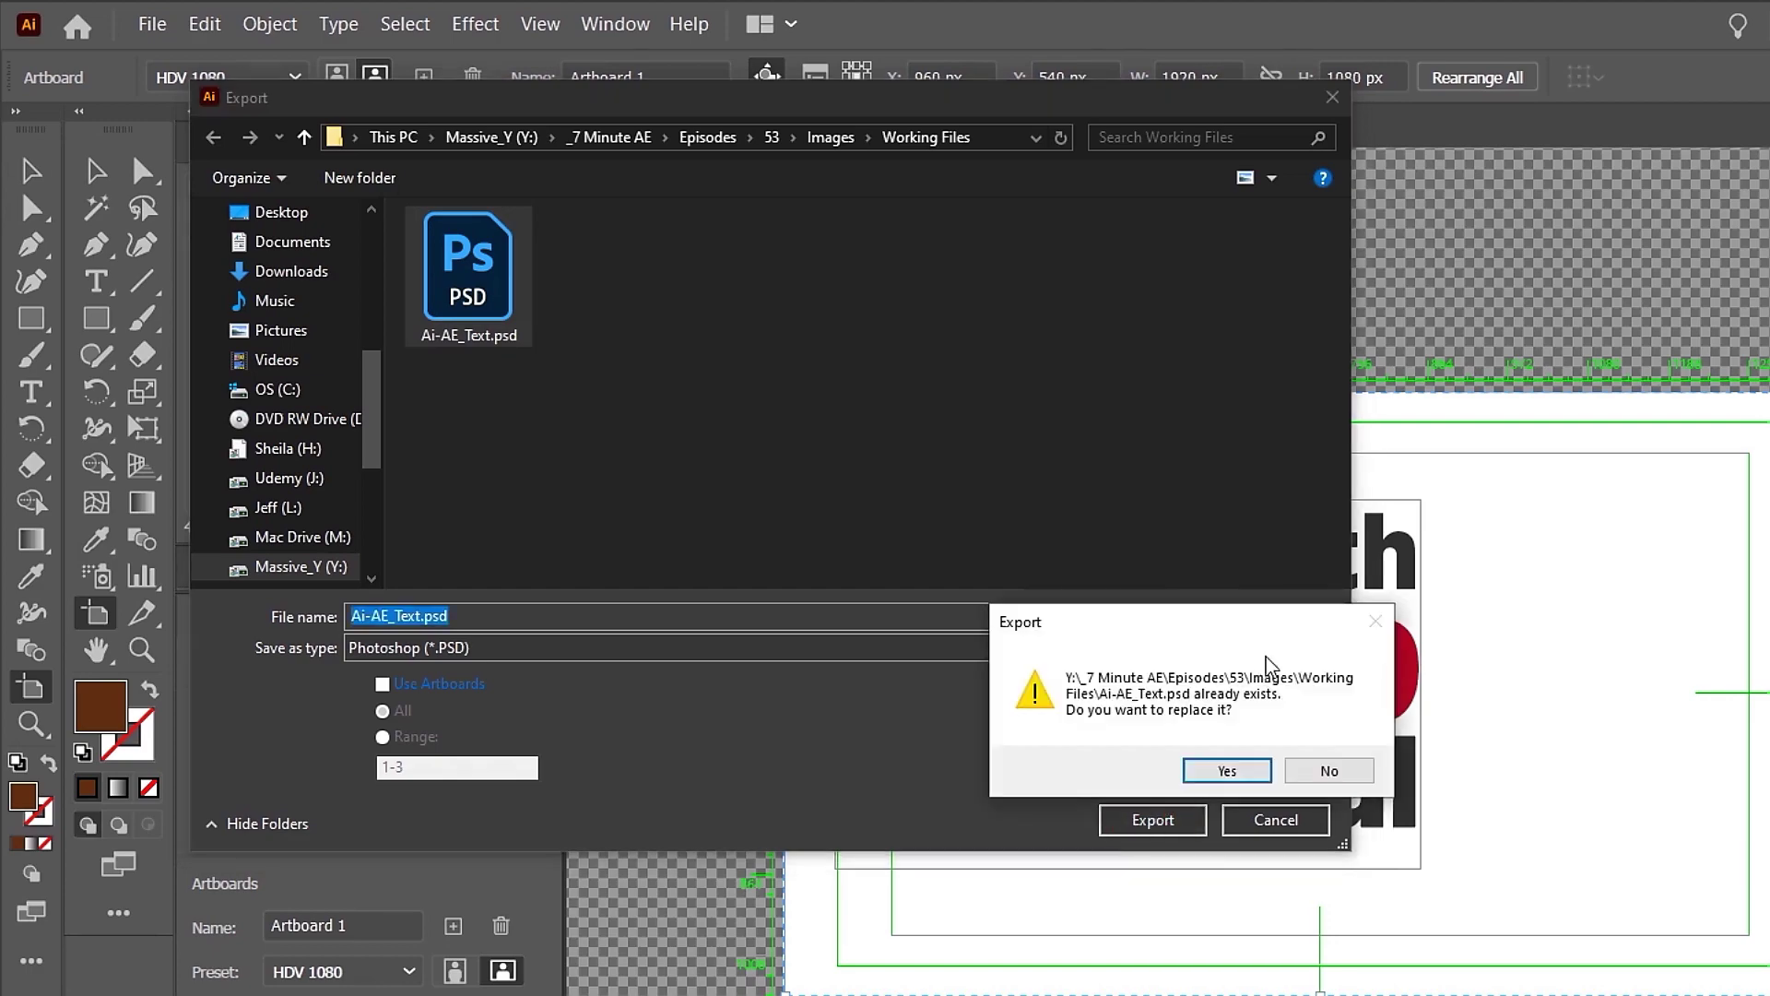
click(1229, 769)
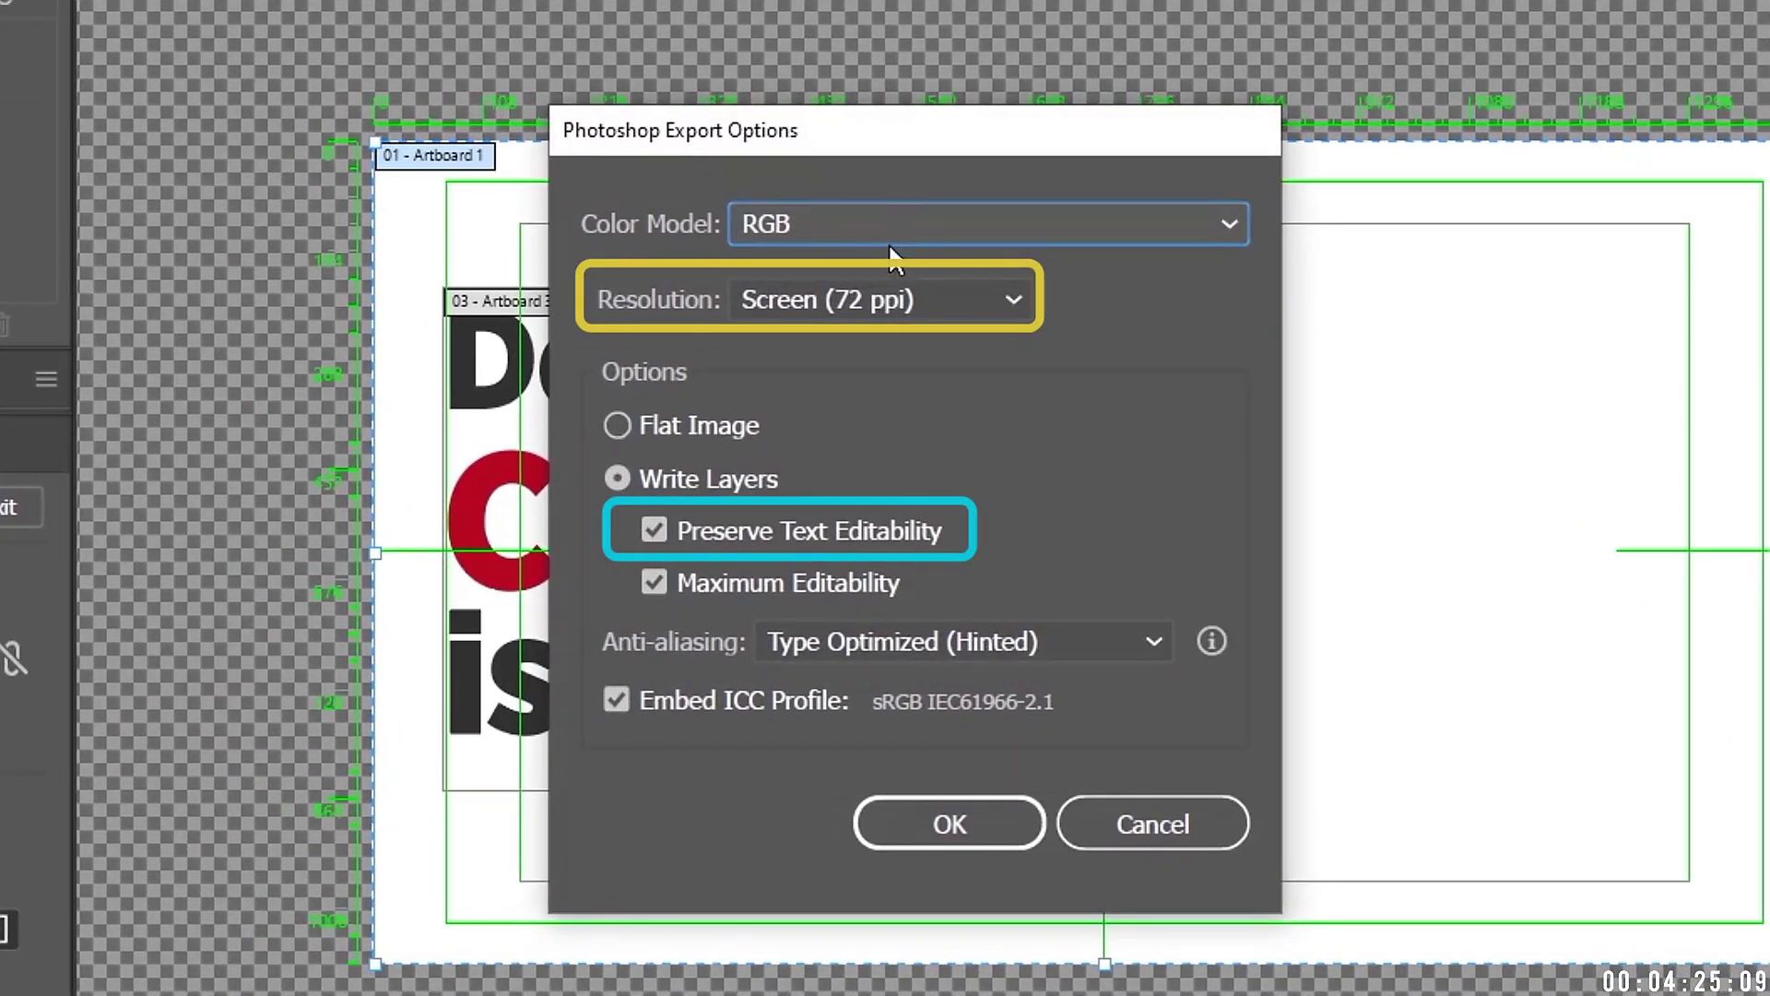
click(924, 830)
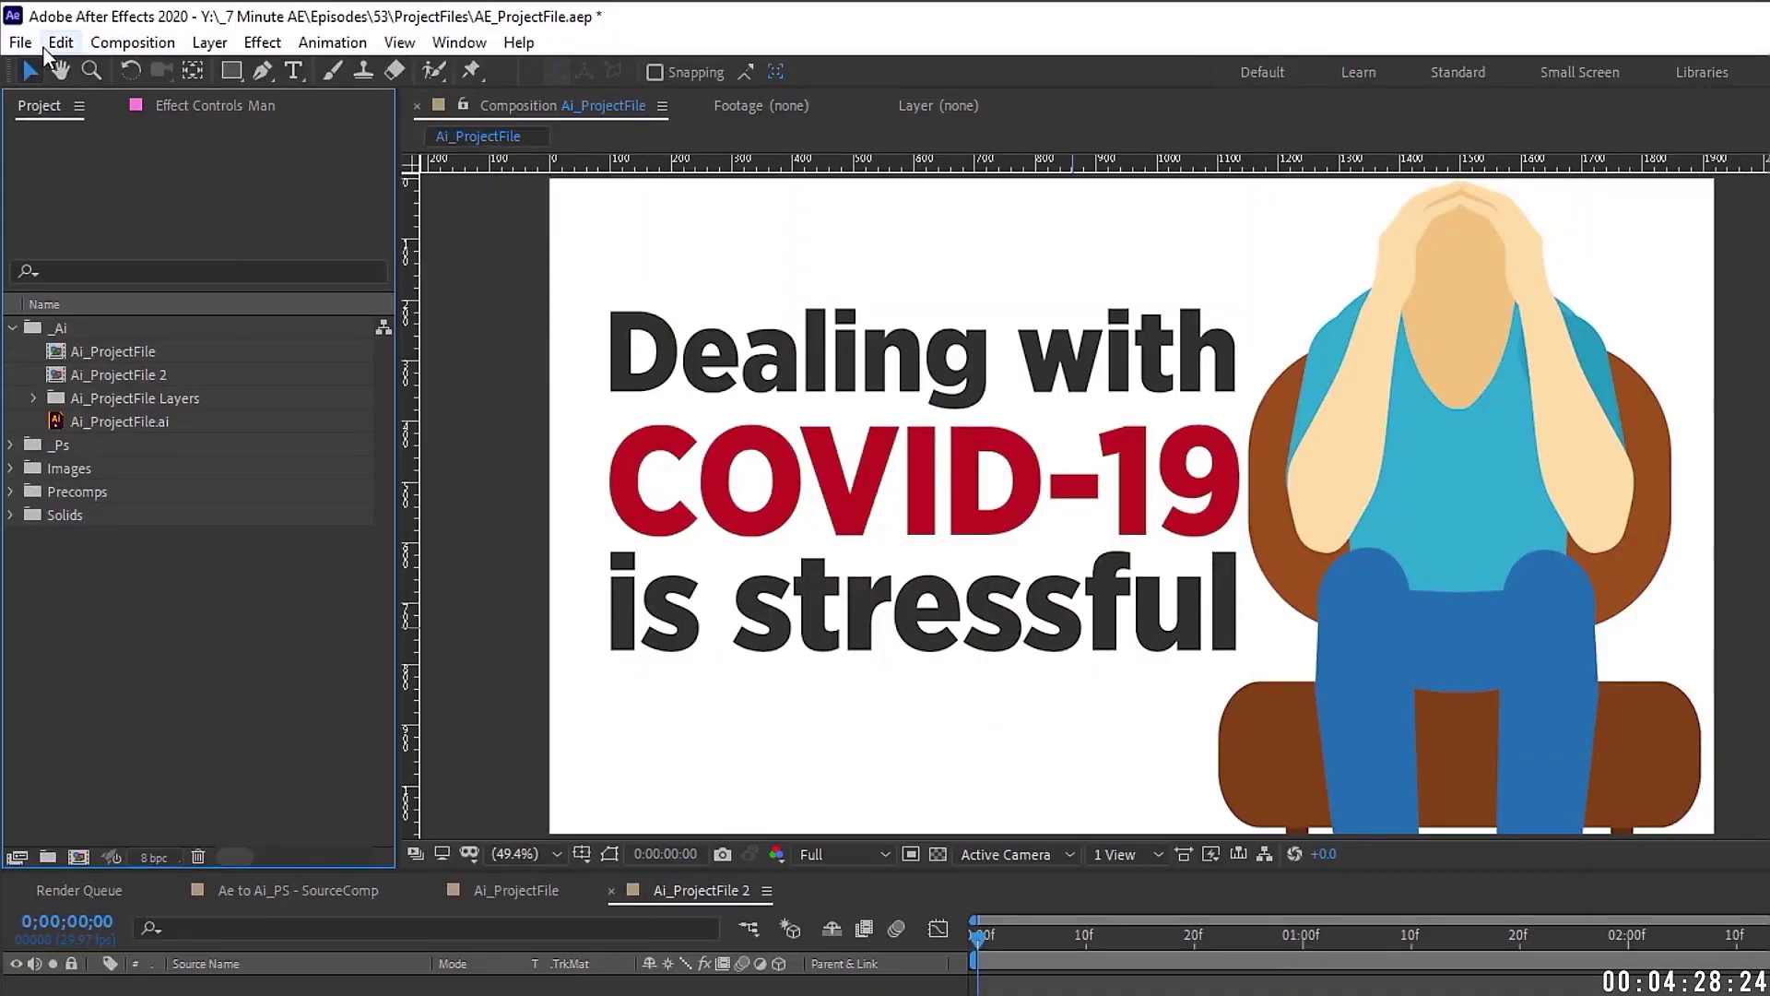
In After Effects, import the re-exported Ai-AE_Text.psd as a Composition and open it.
click(22, 43)
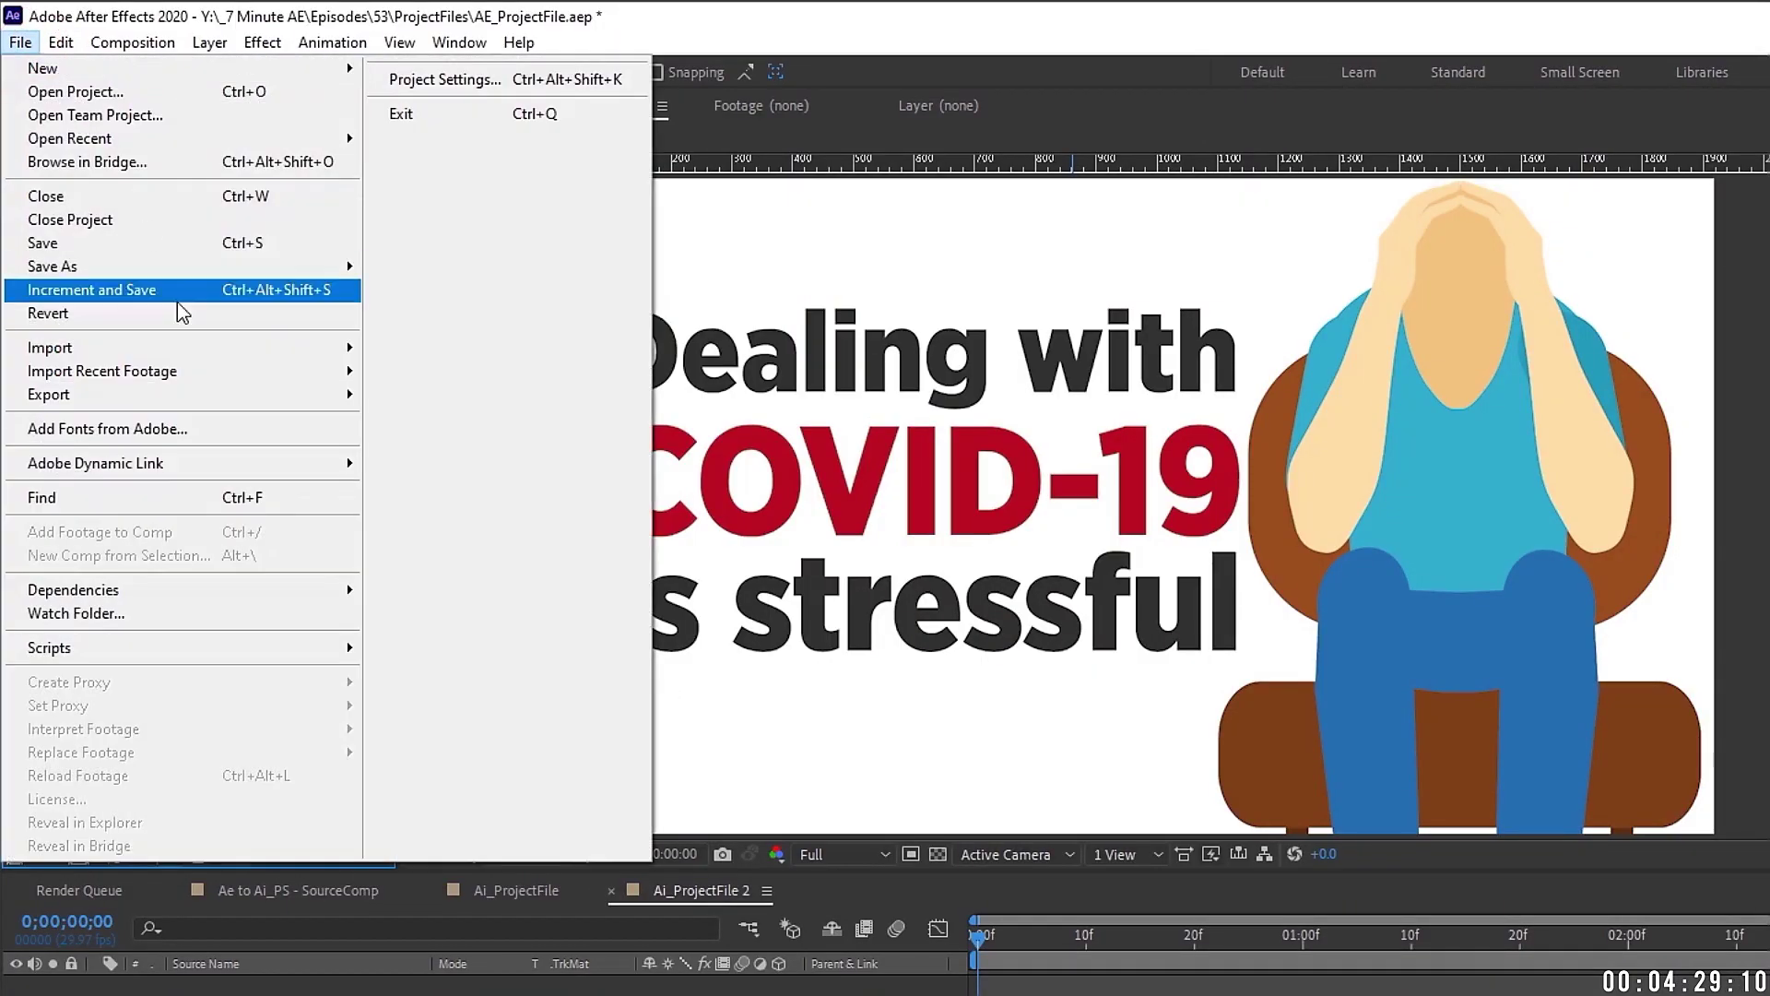
click(183, 356)
click(481, 354)
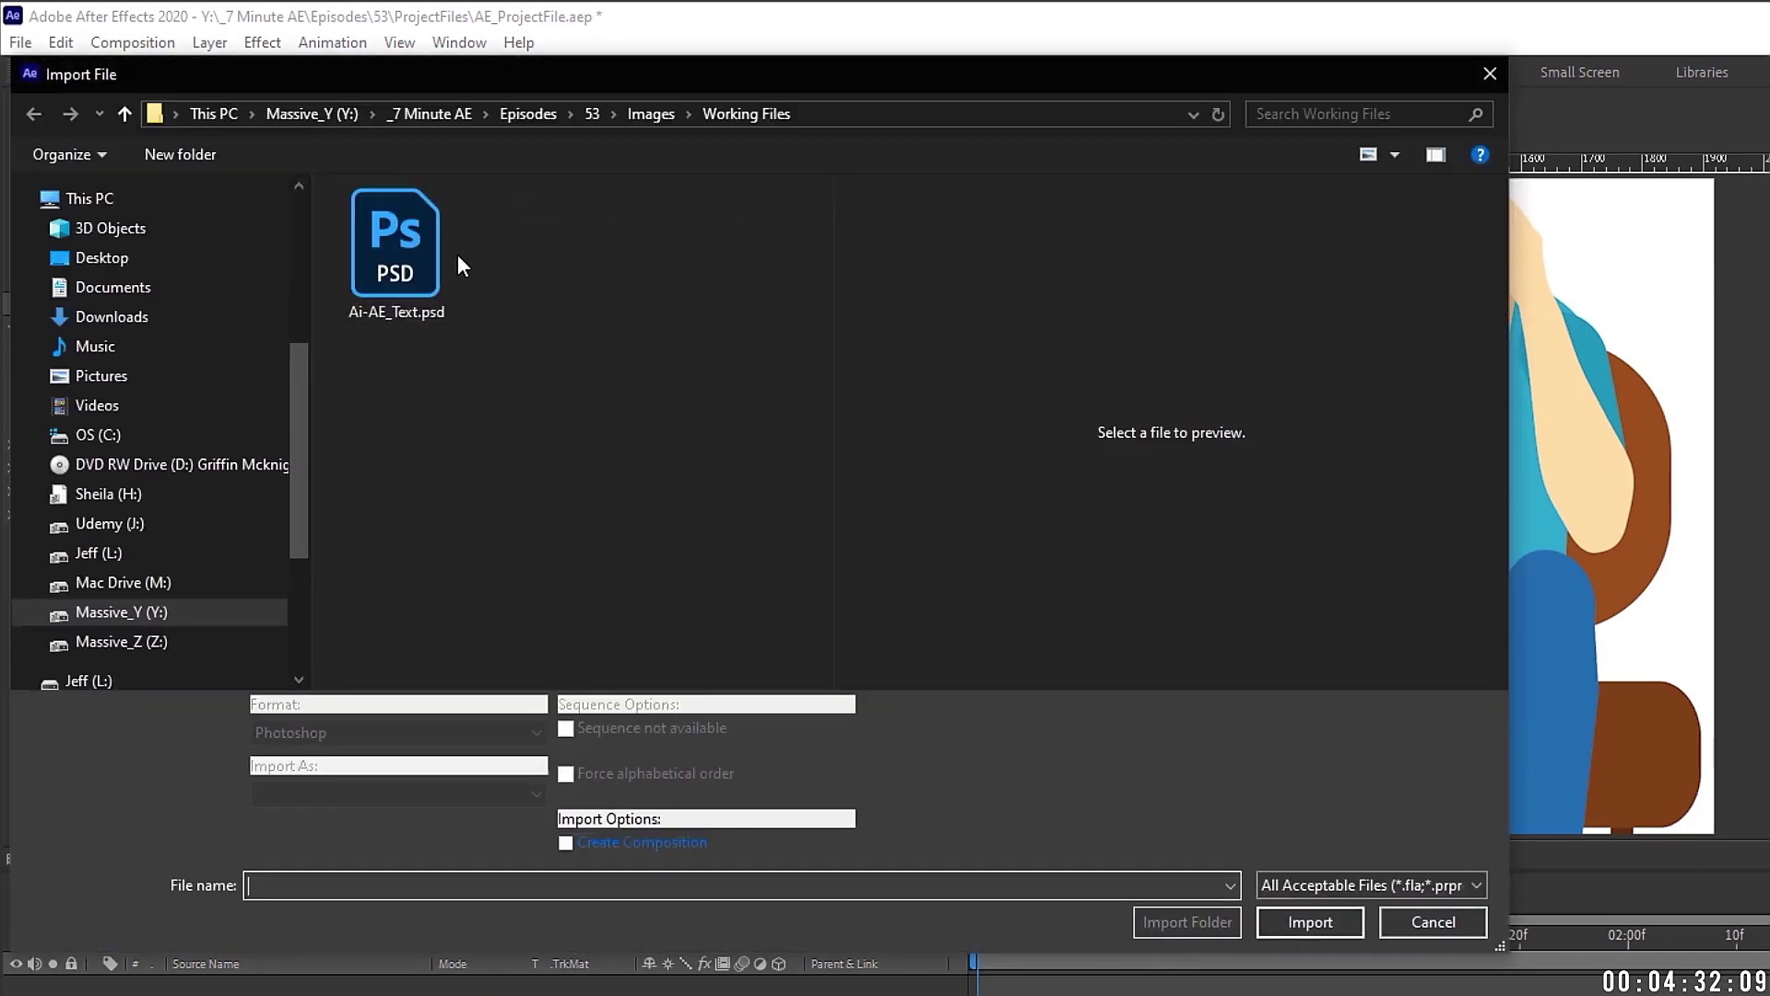
click(415, 262)
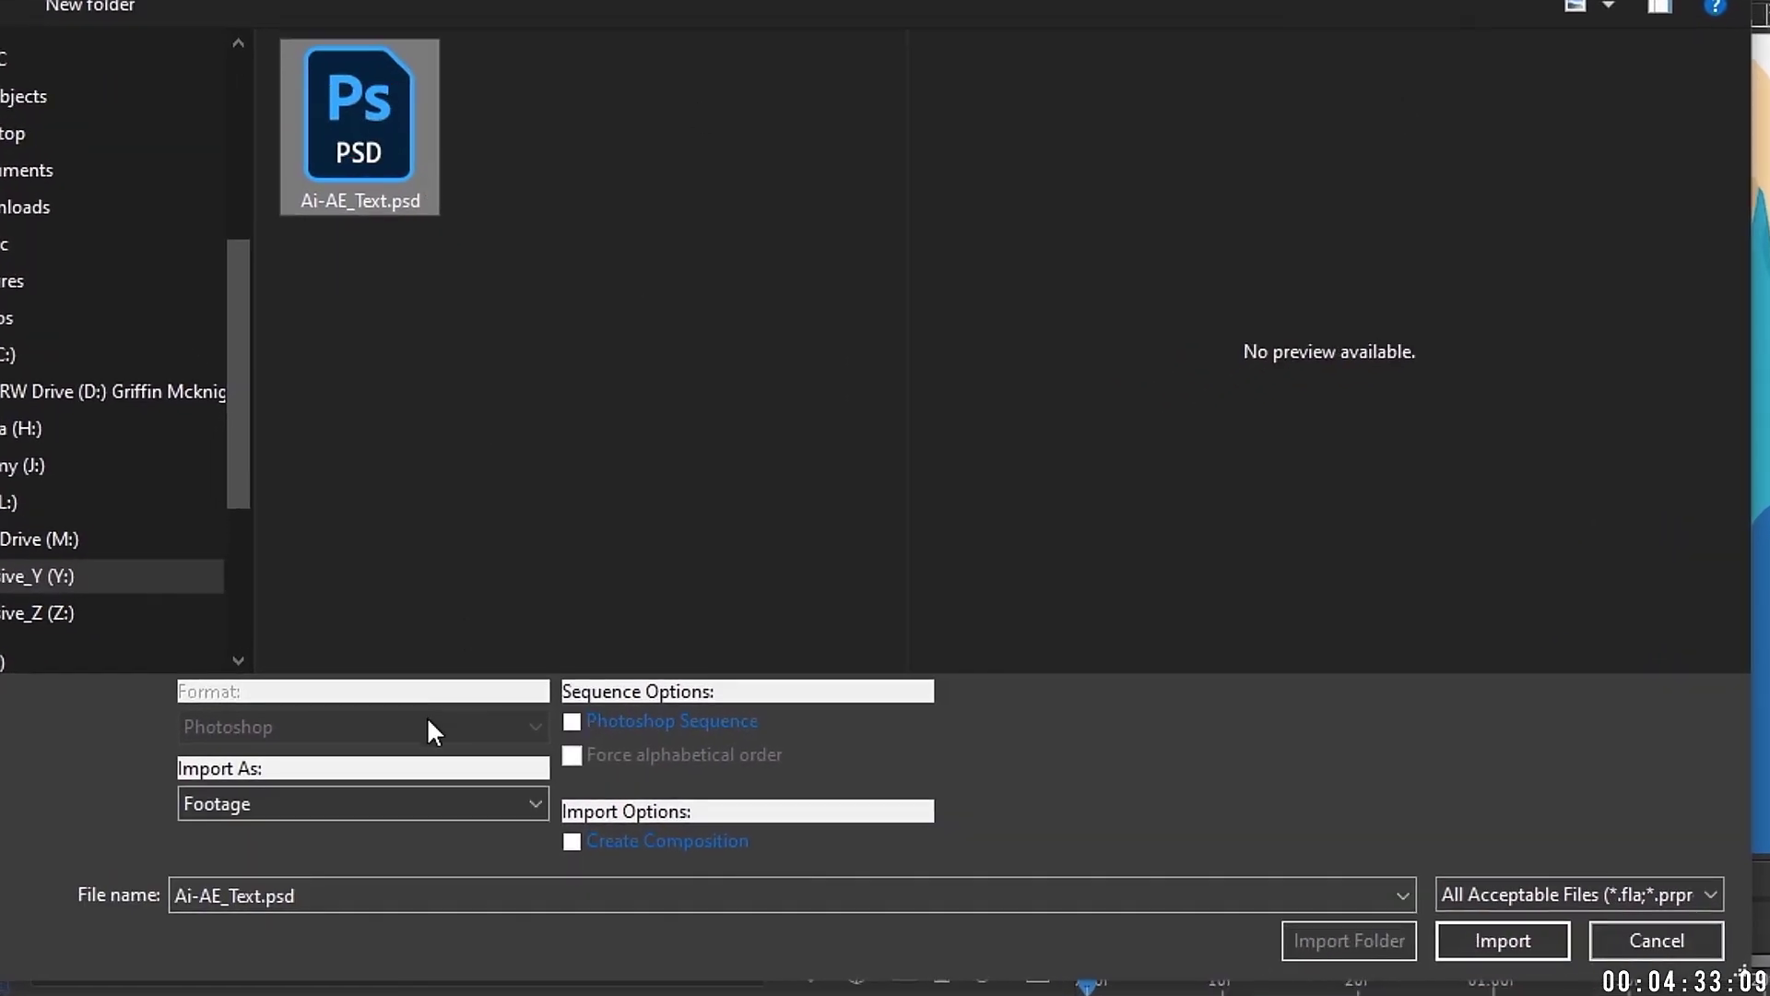
click(402, 805)
click(368, 876)
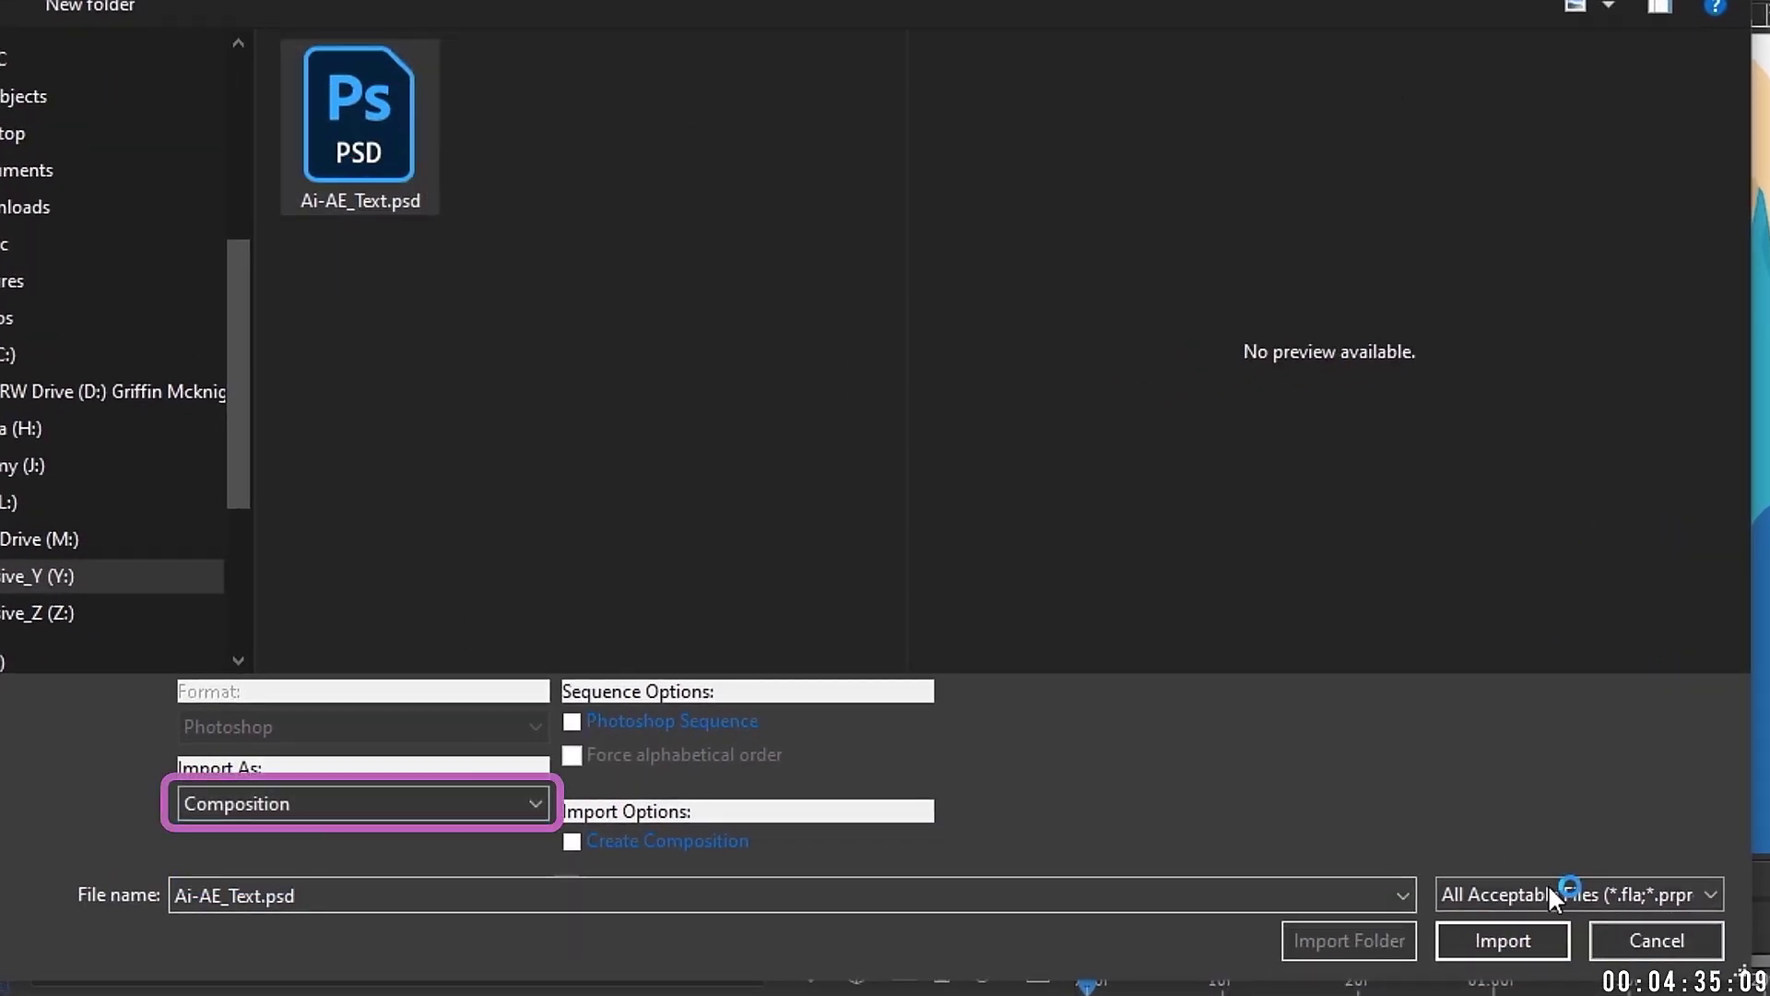
click(1489, 939)
scroll(1074, 420, down, 2)
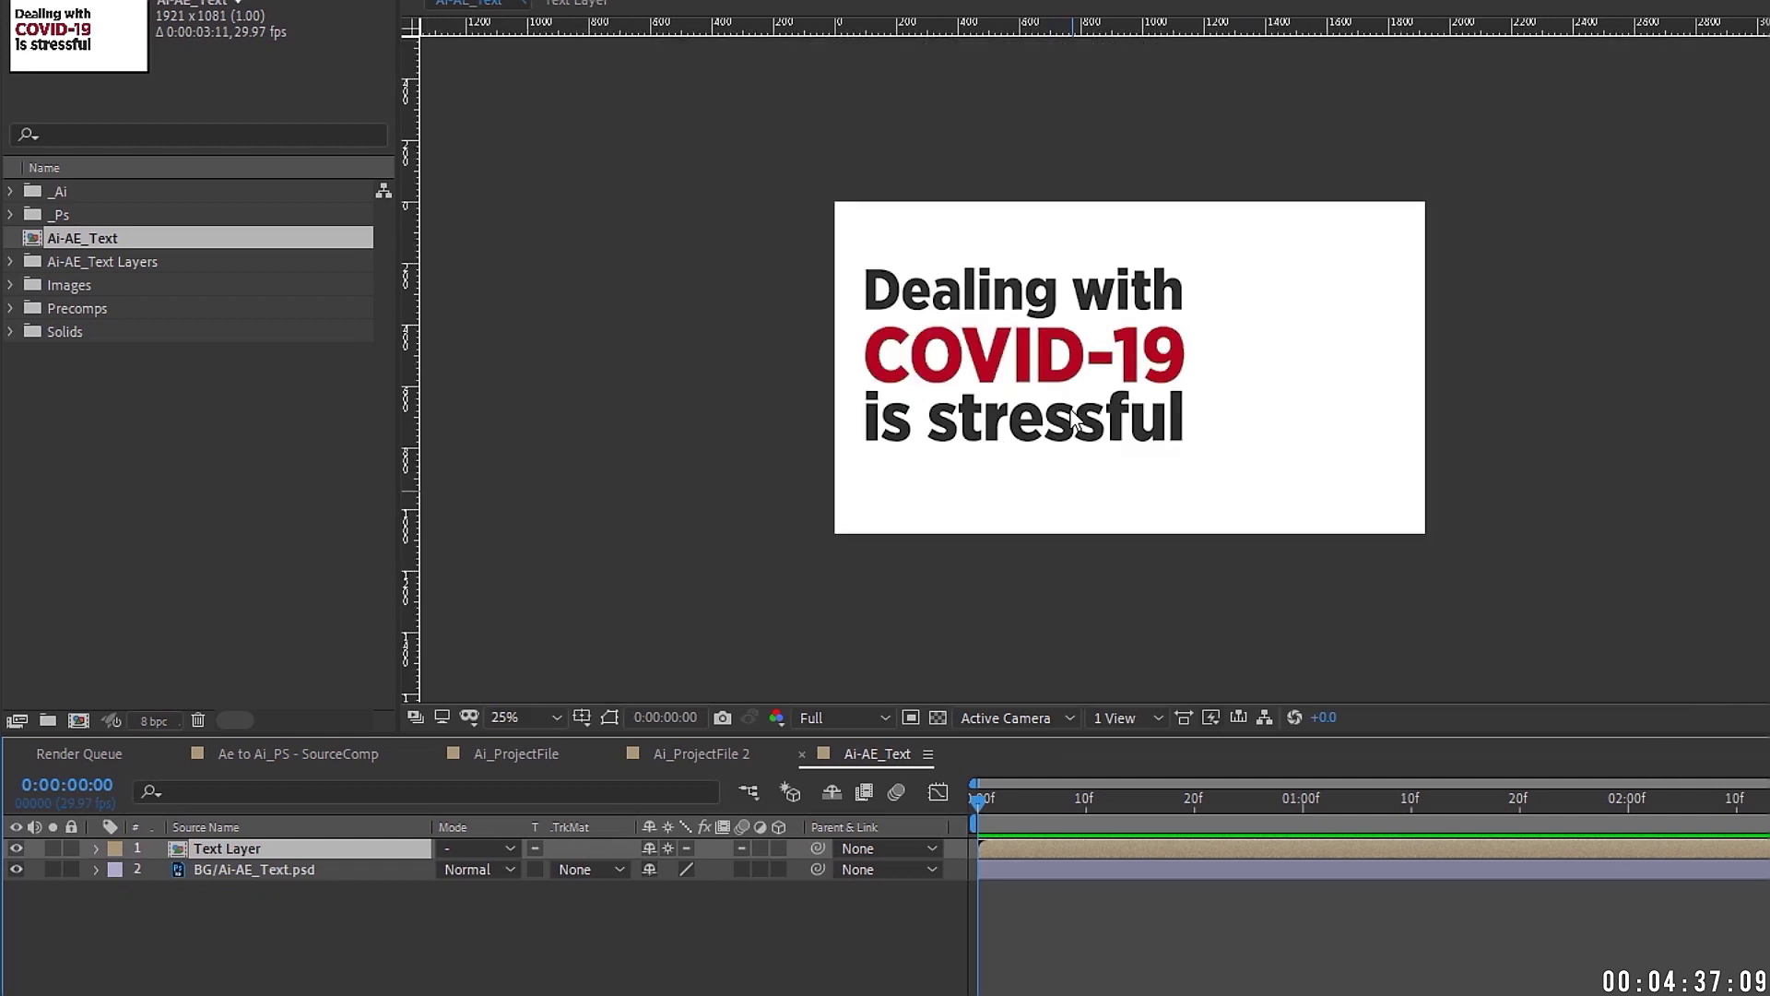
View the Ai_ProjectFile composition and toggle its Text Layer off and on to check the original text's placement.
click(516, 753)
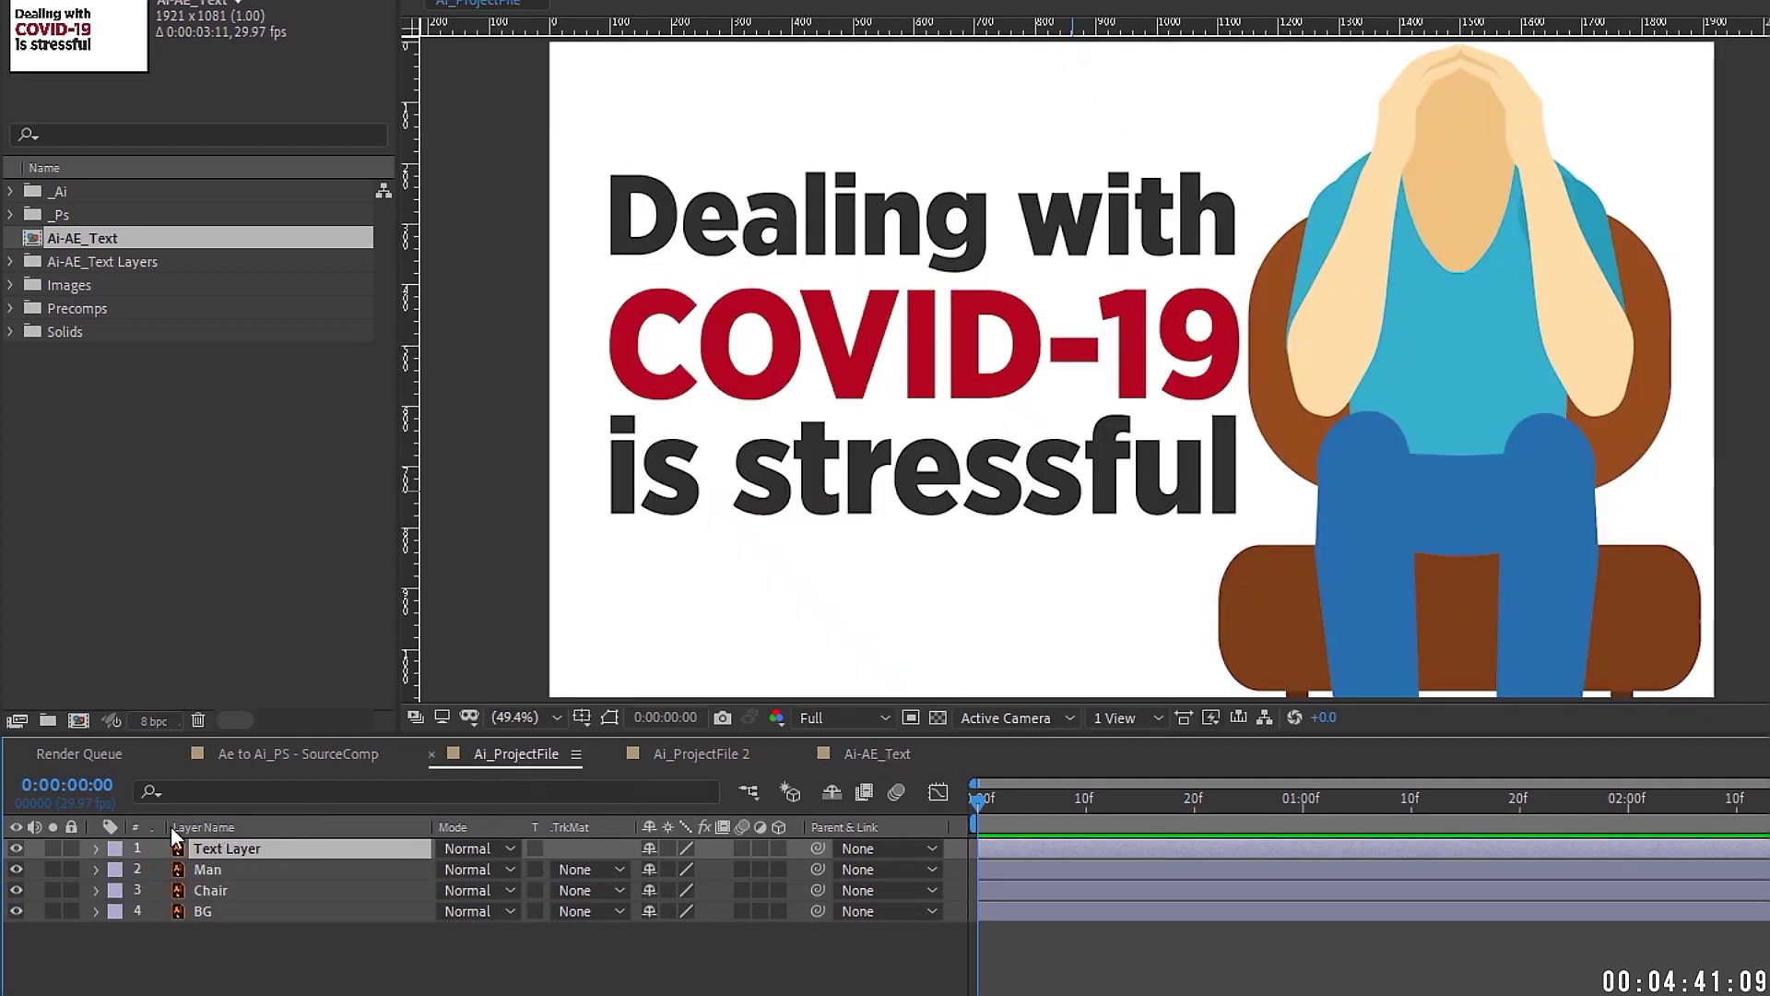
click(16, 848)
click(16, 848)
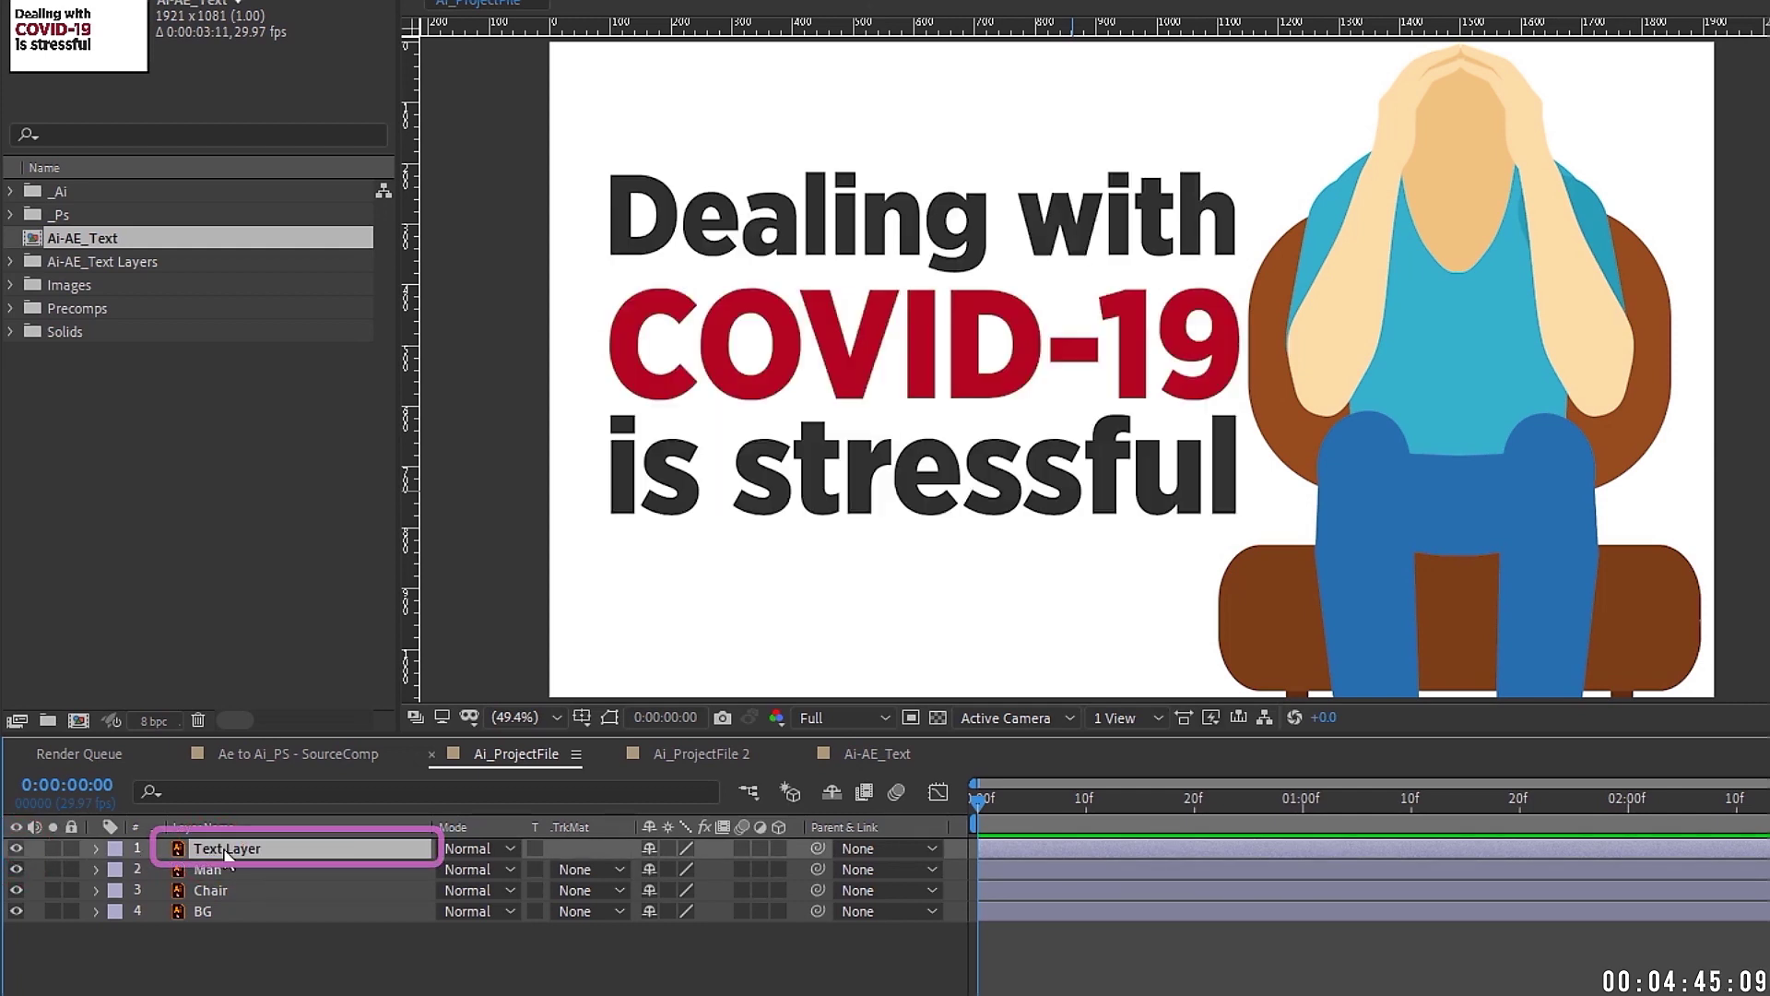
Open the Text Layer precomp inside Ai-AE_Text and convert its "Dealing with COVID-19 is stressful" layer to editable text.
click(874, 753)
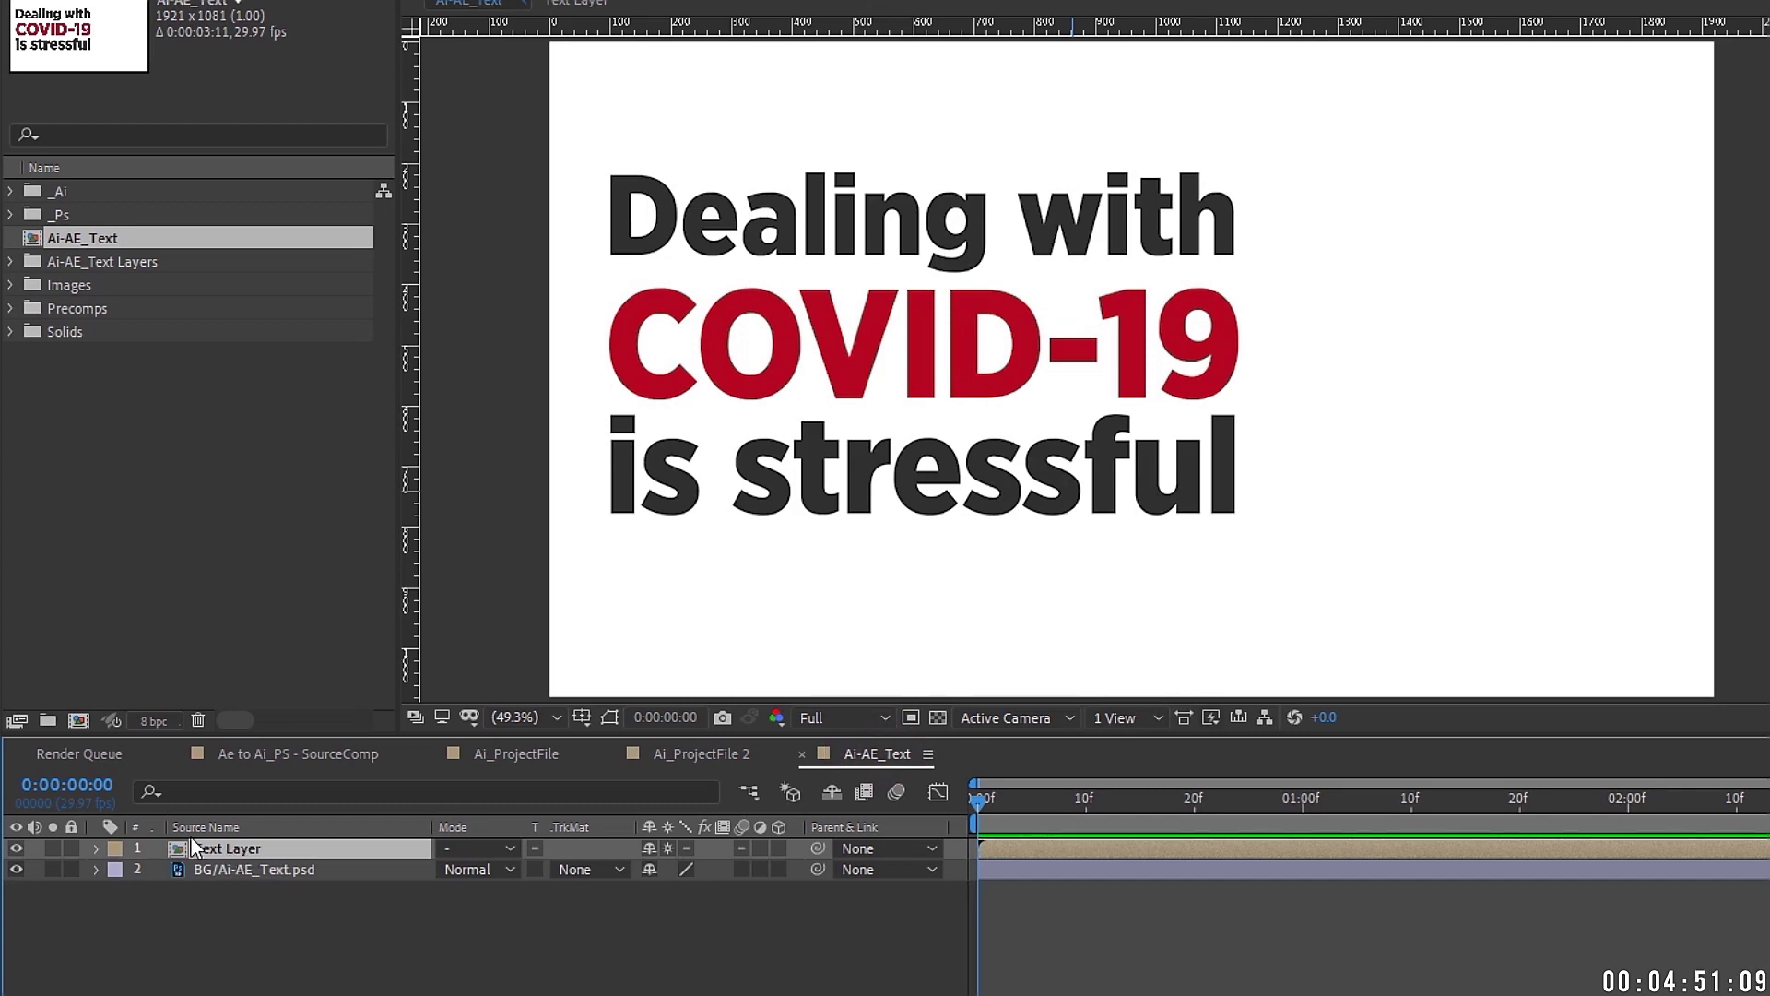
double_click(216, 846)
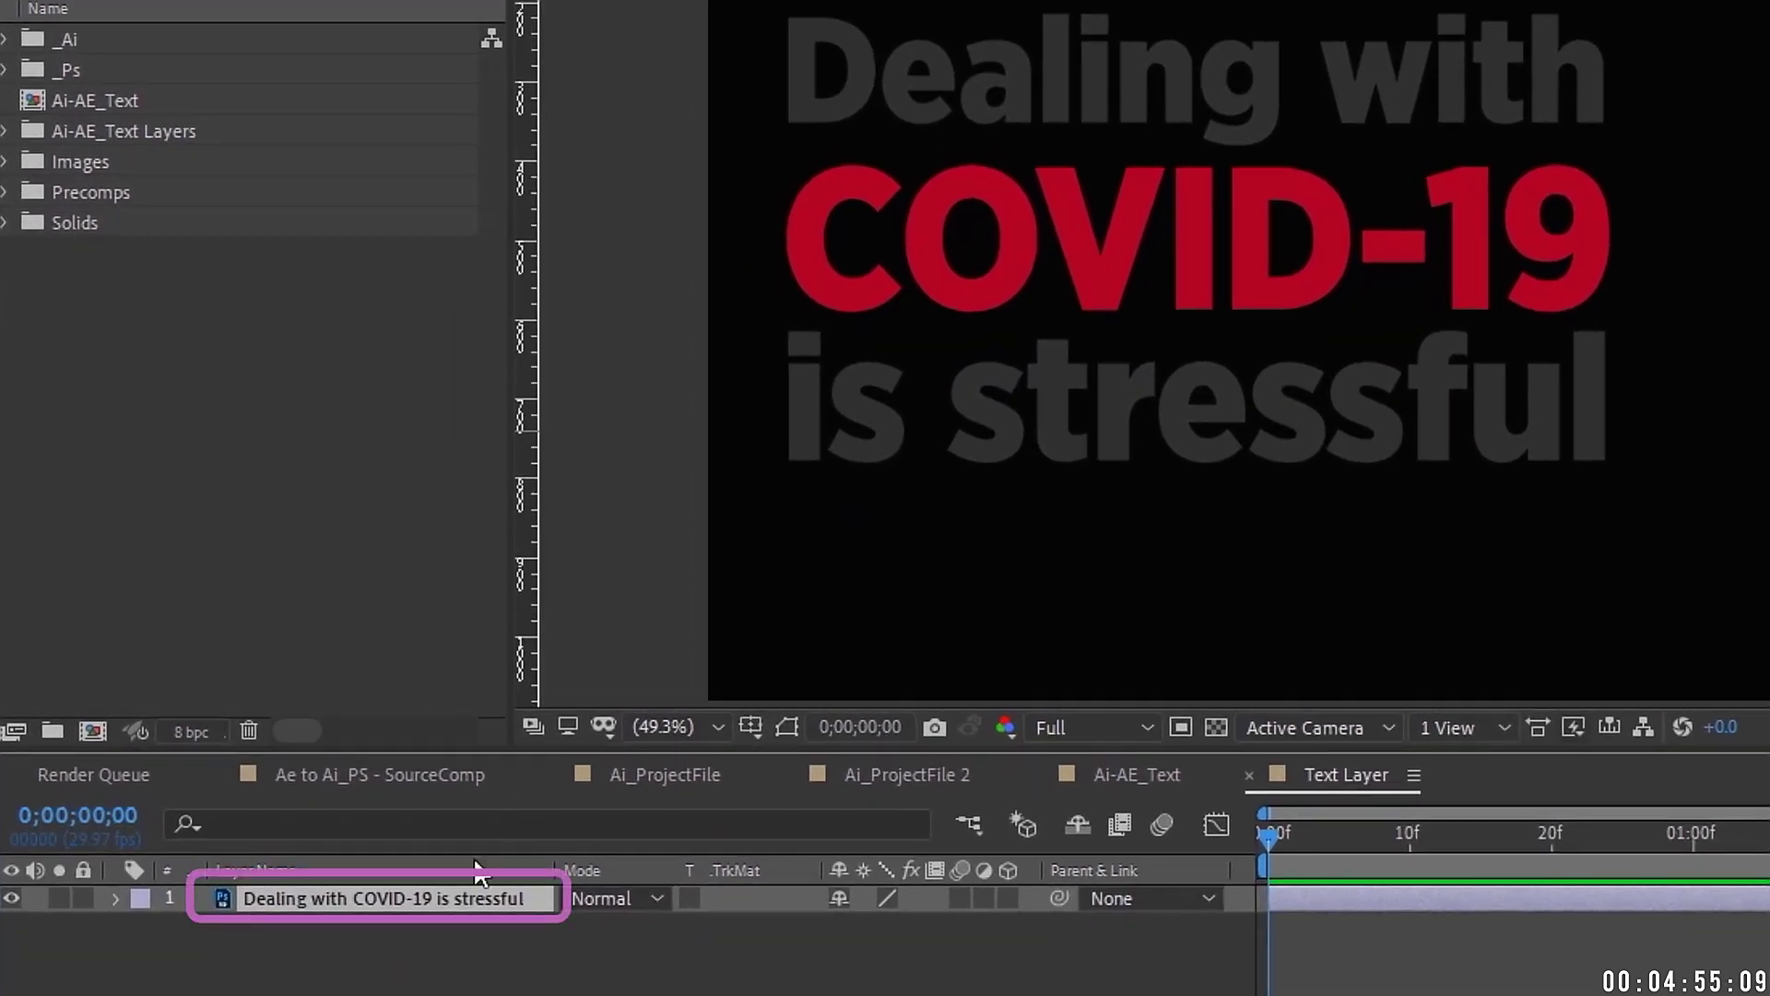
right_click(429, 894)
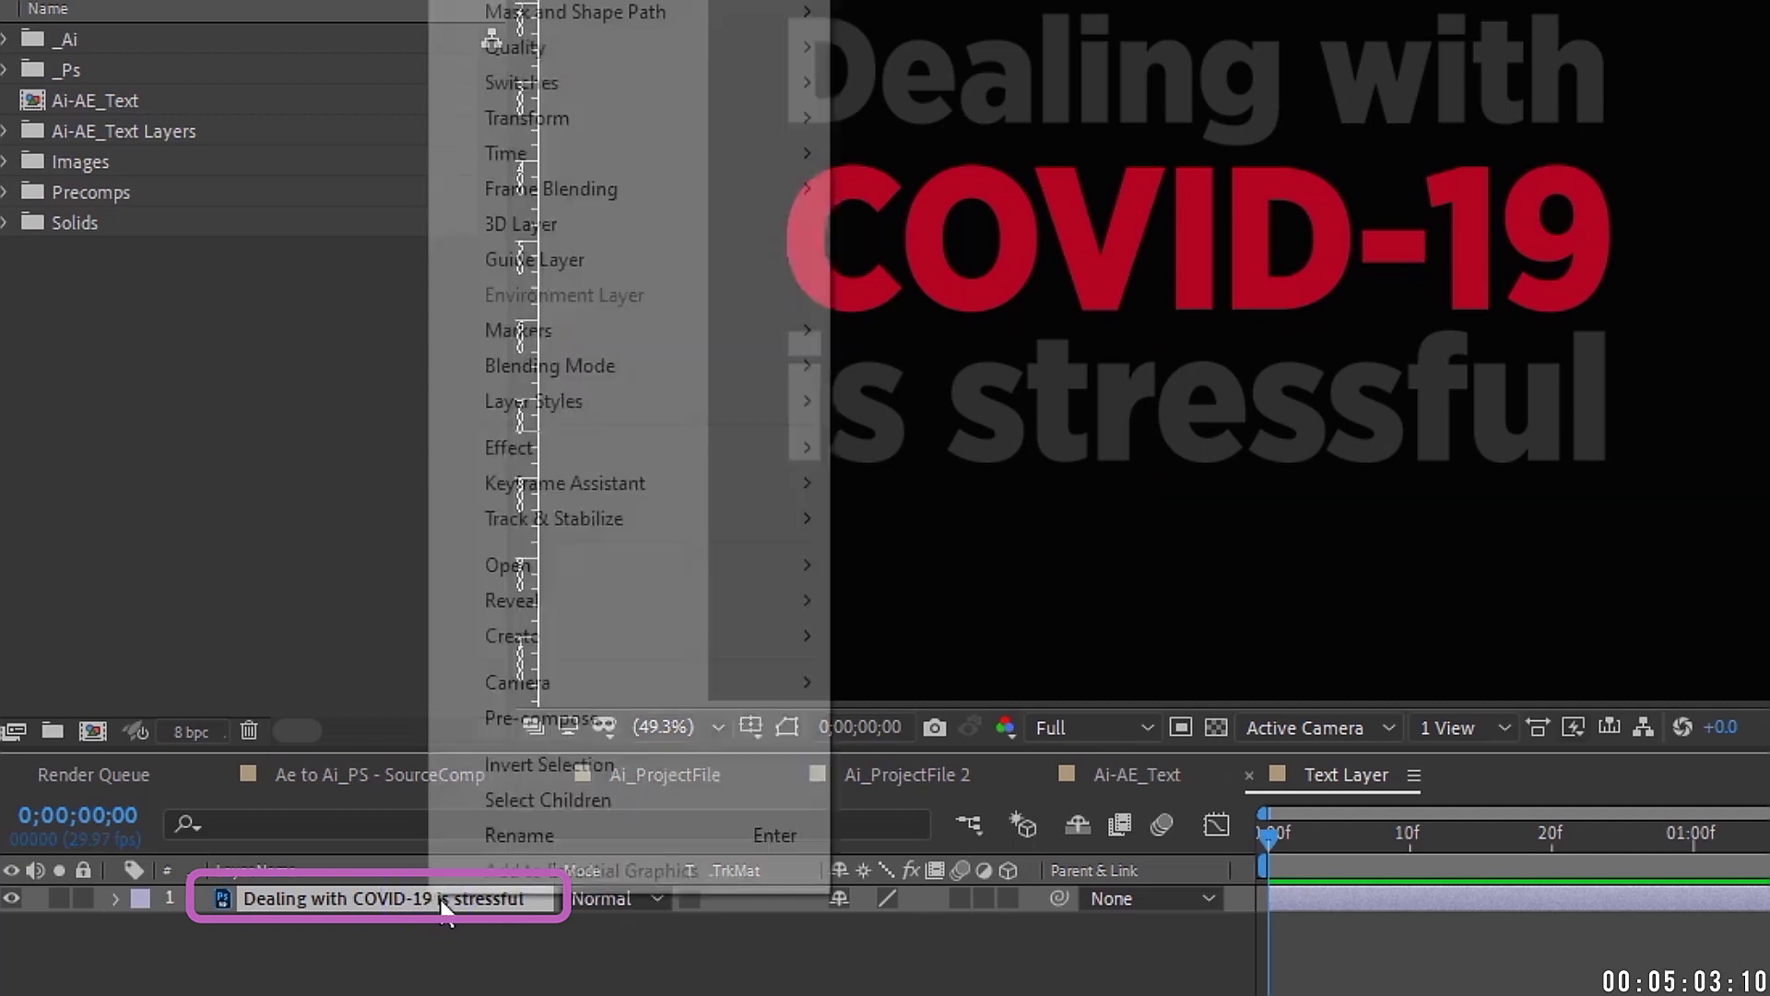
click(618, 636)
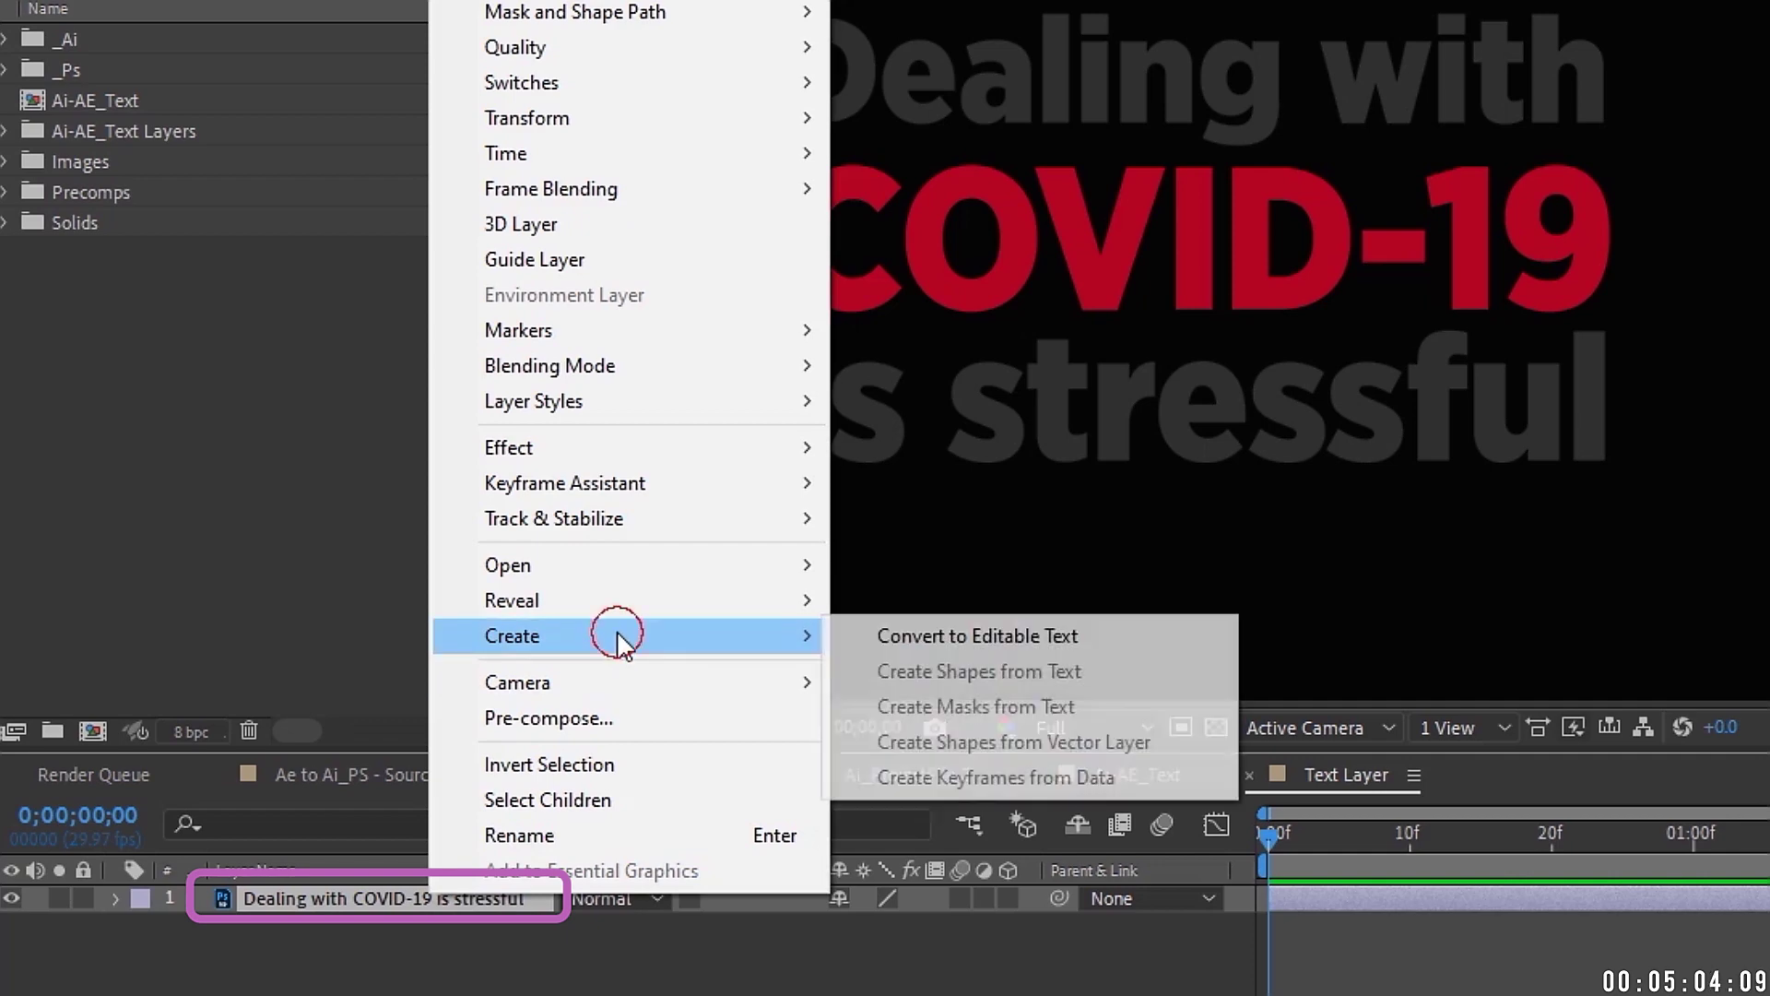
click(977, 636)
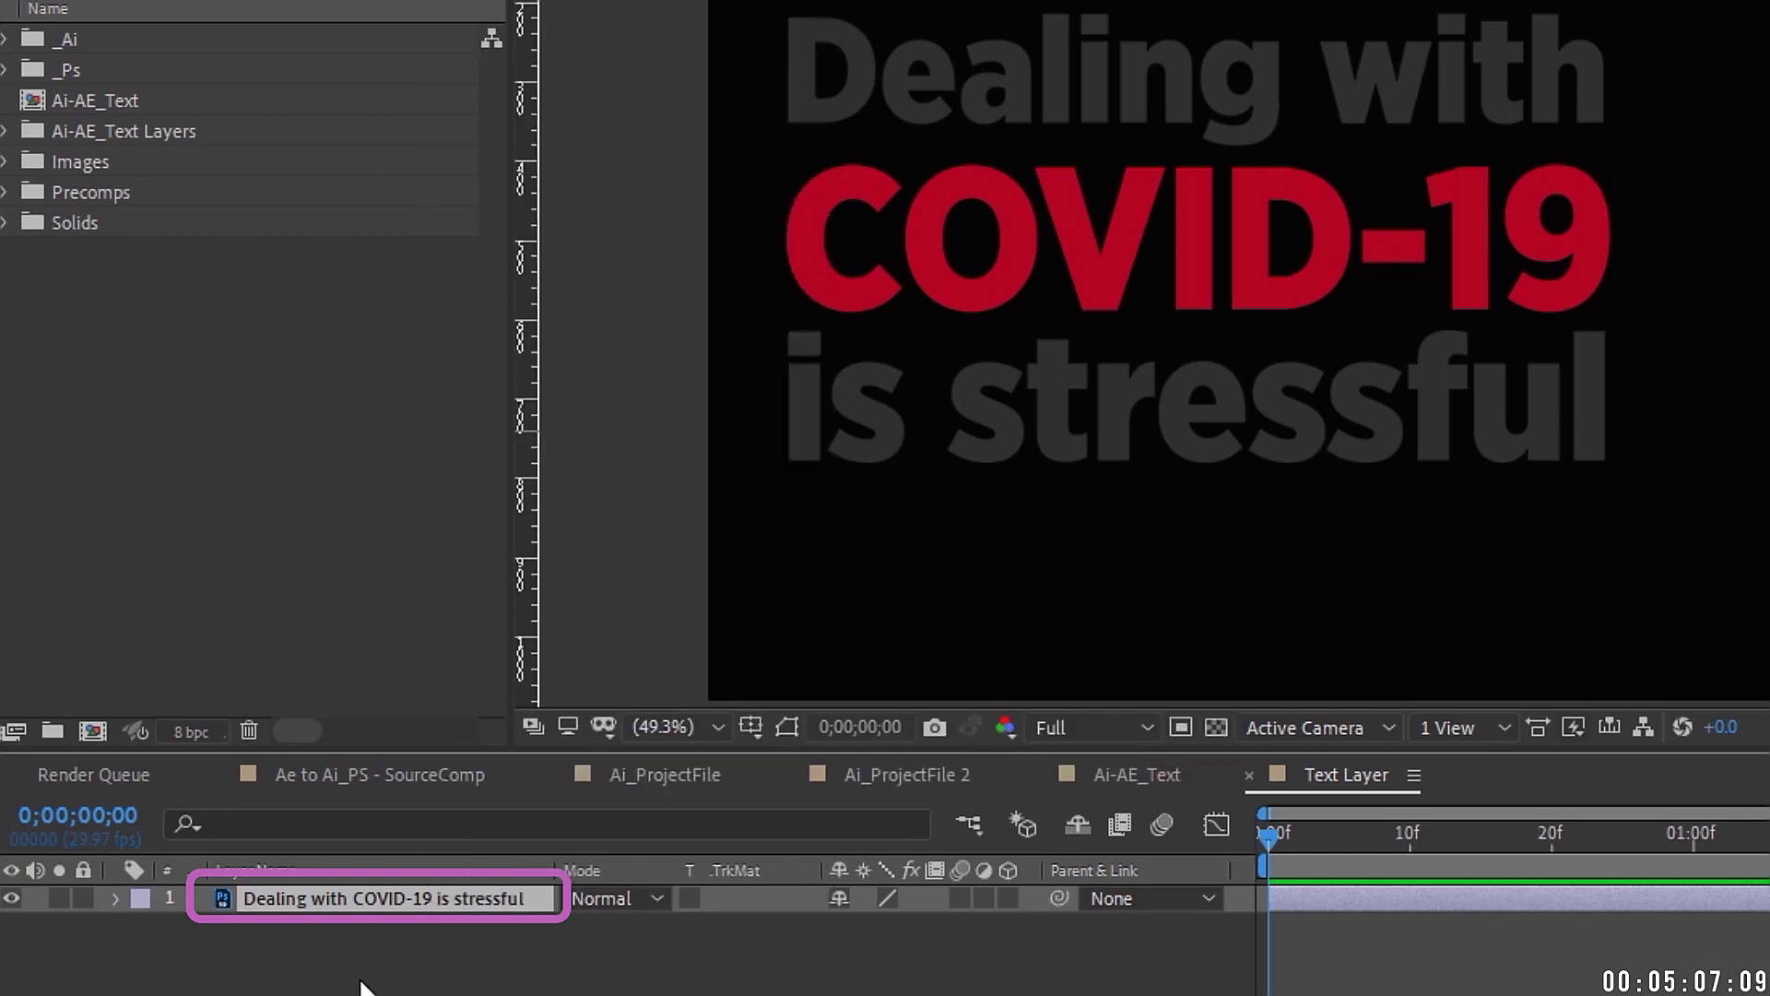
Recolor the word "COVID-19" in the editable text layer to dark blue, hex 0C4464.
double_click(322, 899)
click(1047, 262)
double_click(1074, 238)
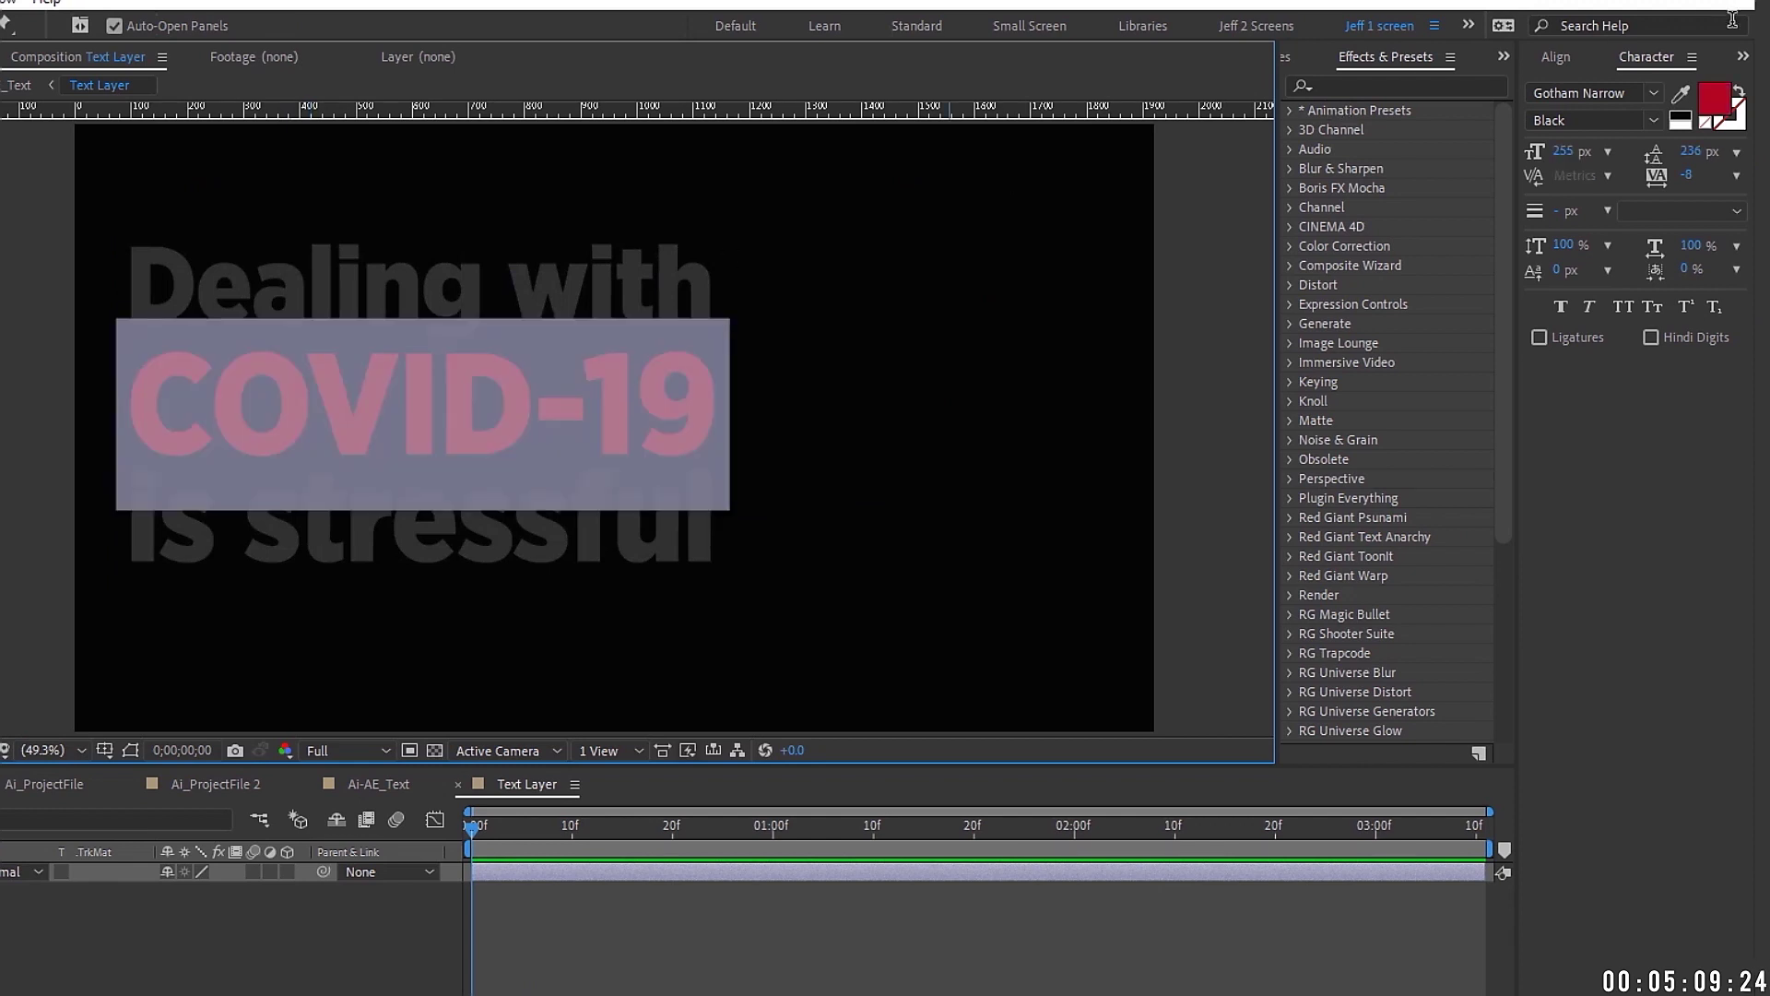
click(1713, 96)
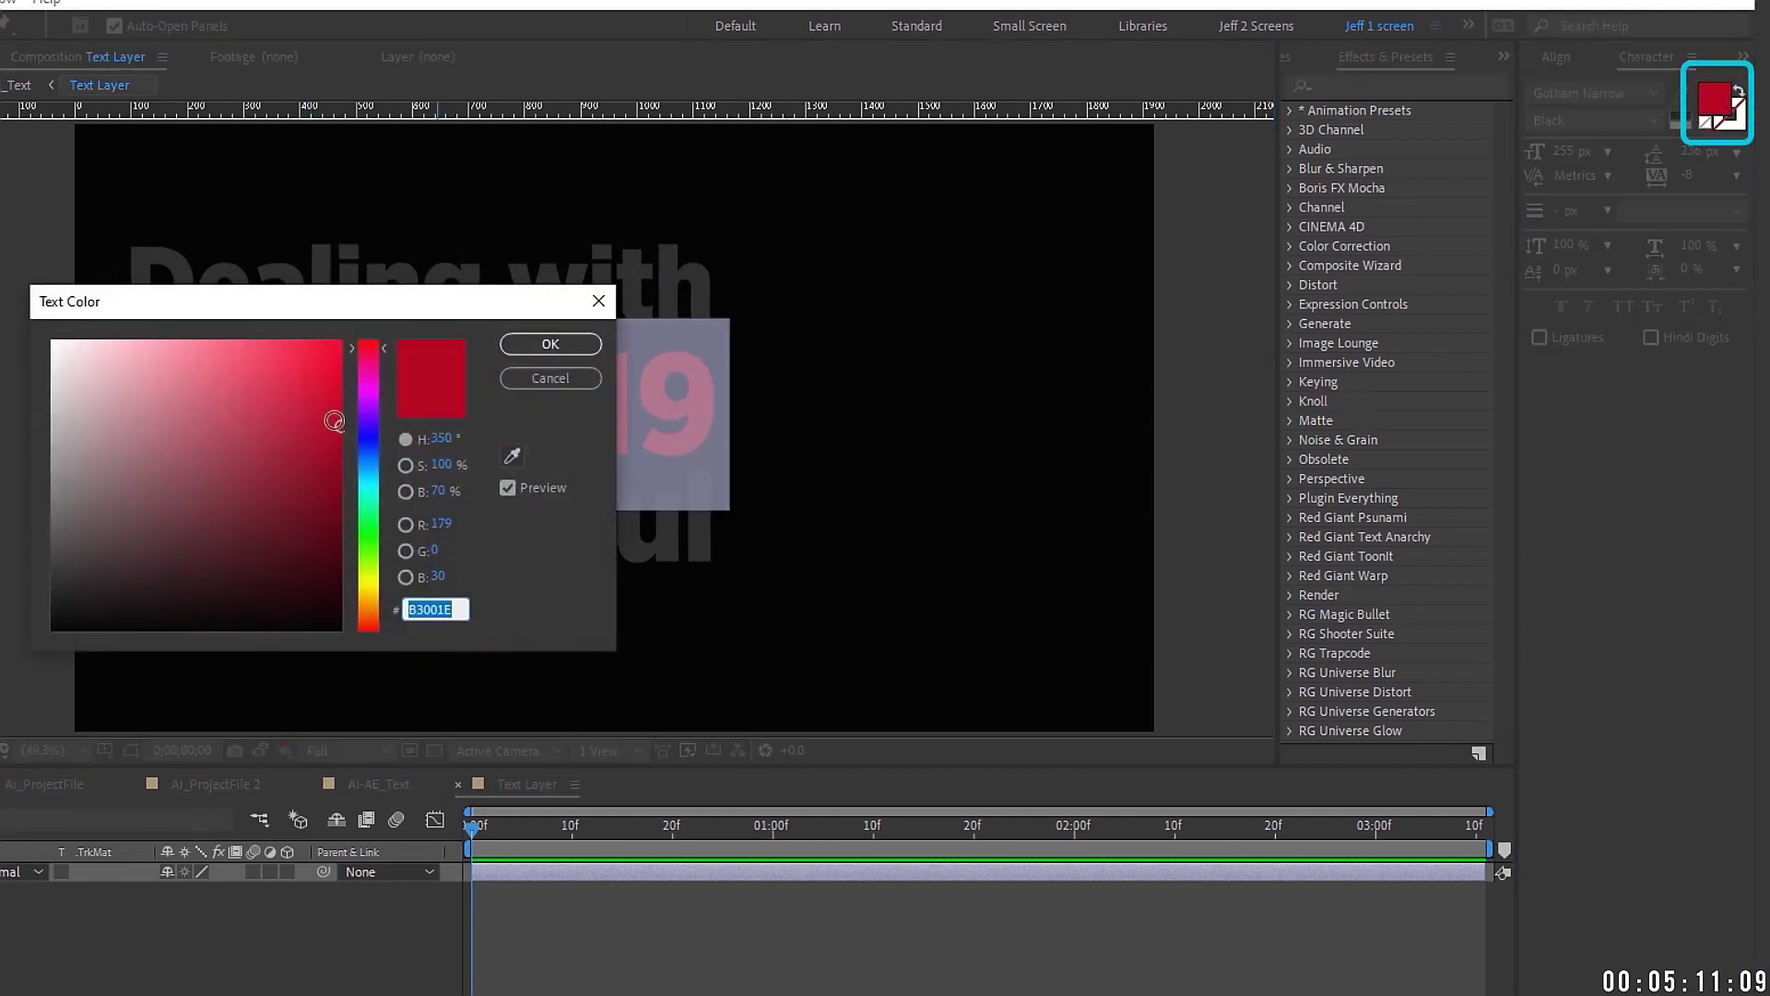
click(301, 412)
click(305, 514)
drag(365, 500, 368, 467)
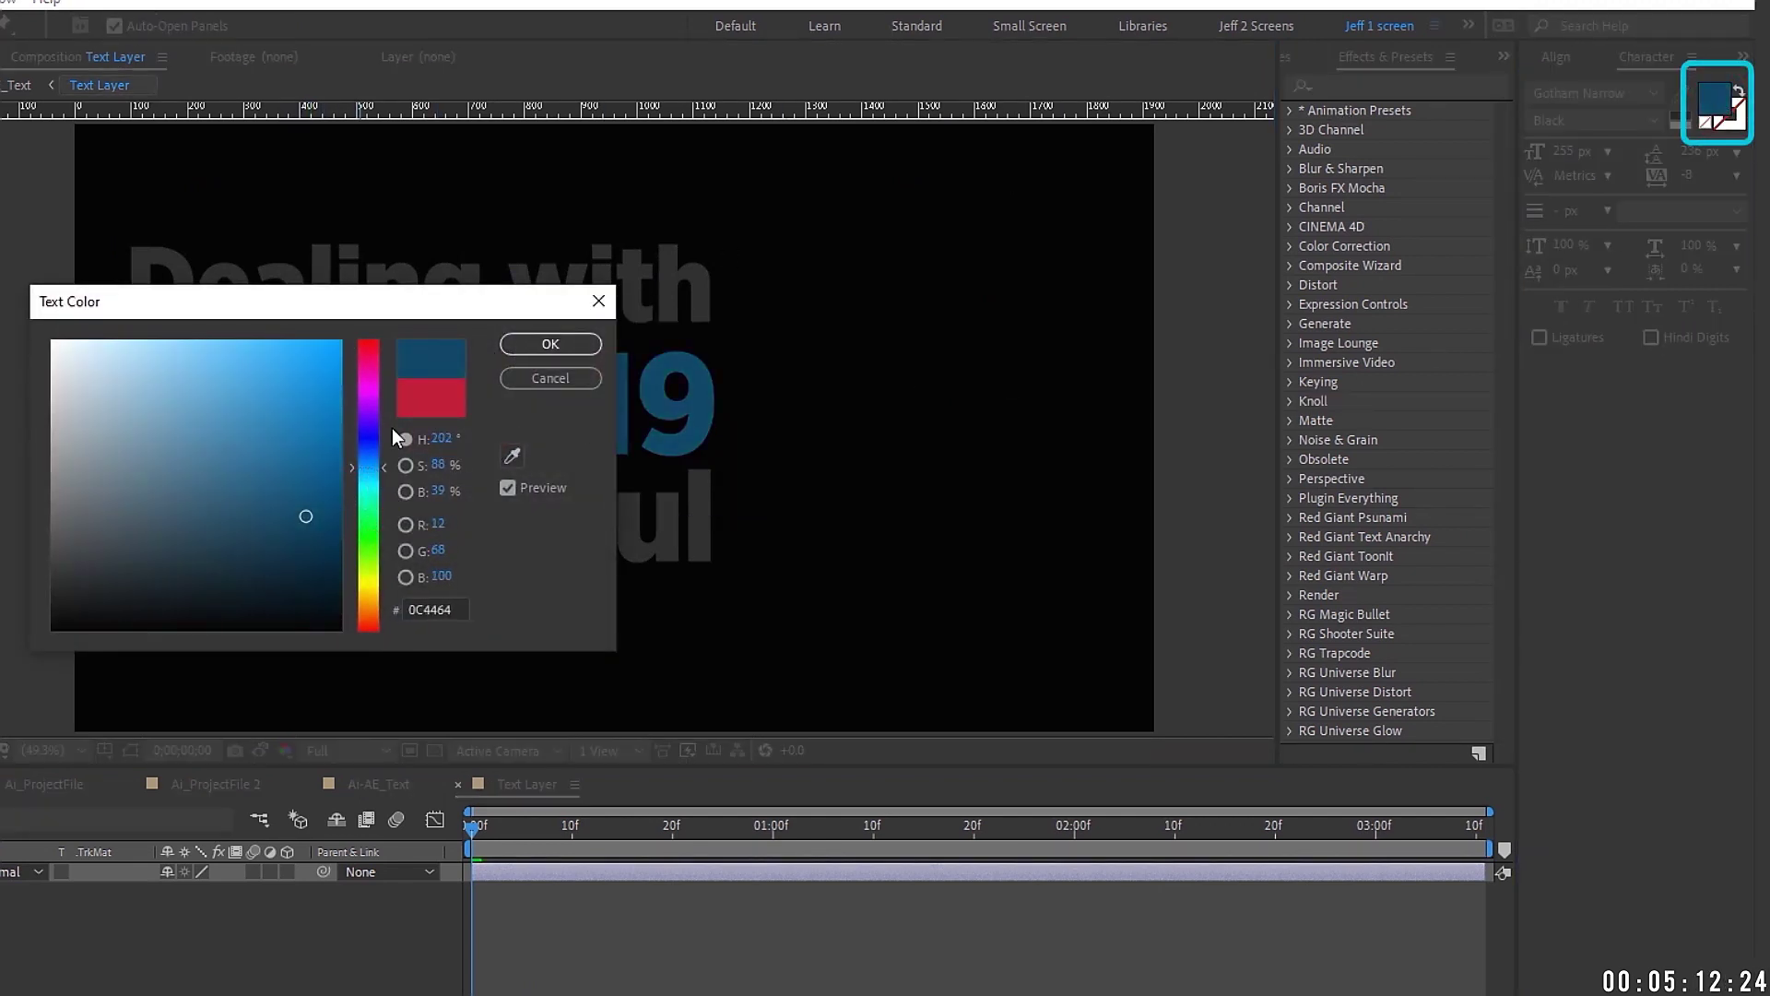
click(572, 343)
Change the "Dealing with" line to a lighter weight of the Gotham Narrow font.
drag(719, 285, 121, 287)
click(1650, 122)
click(1635, 350)
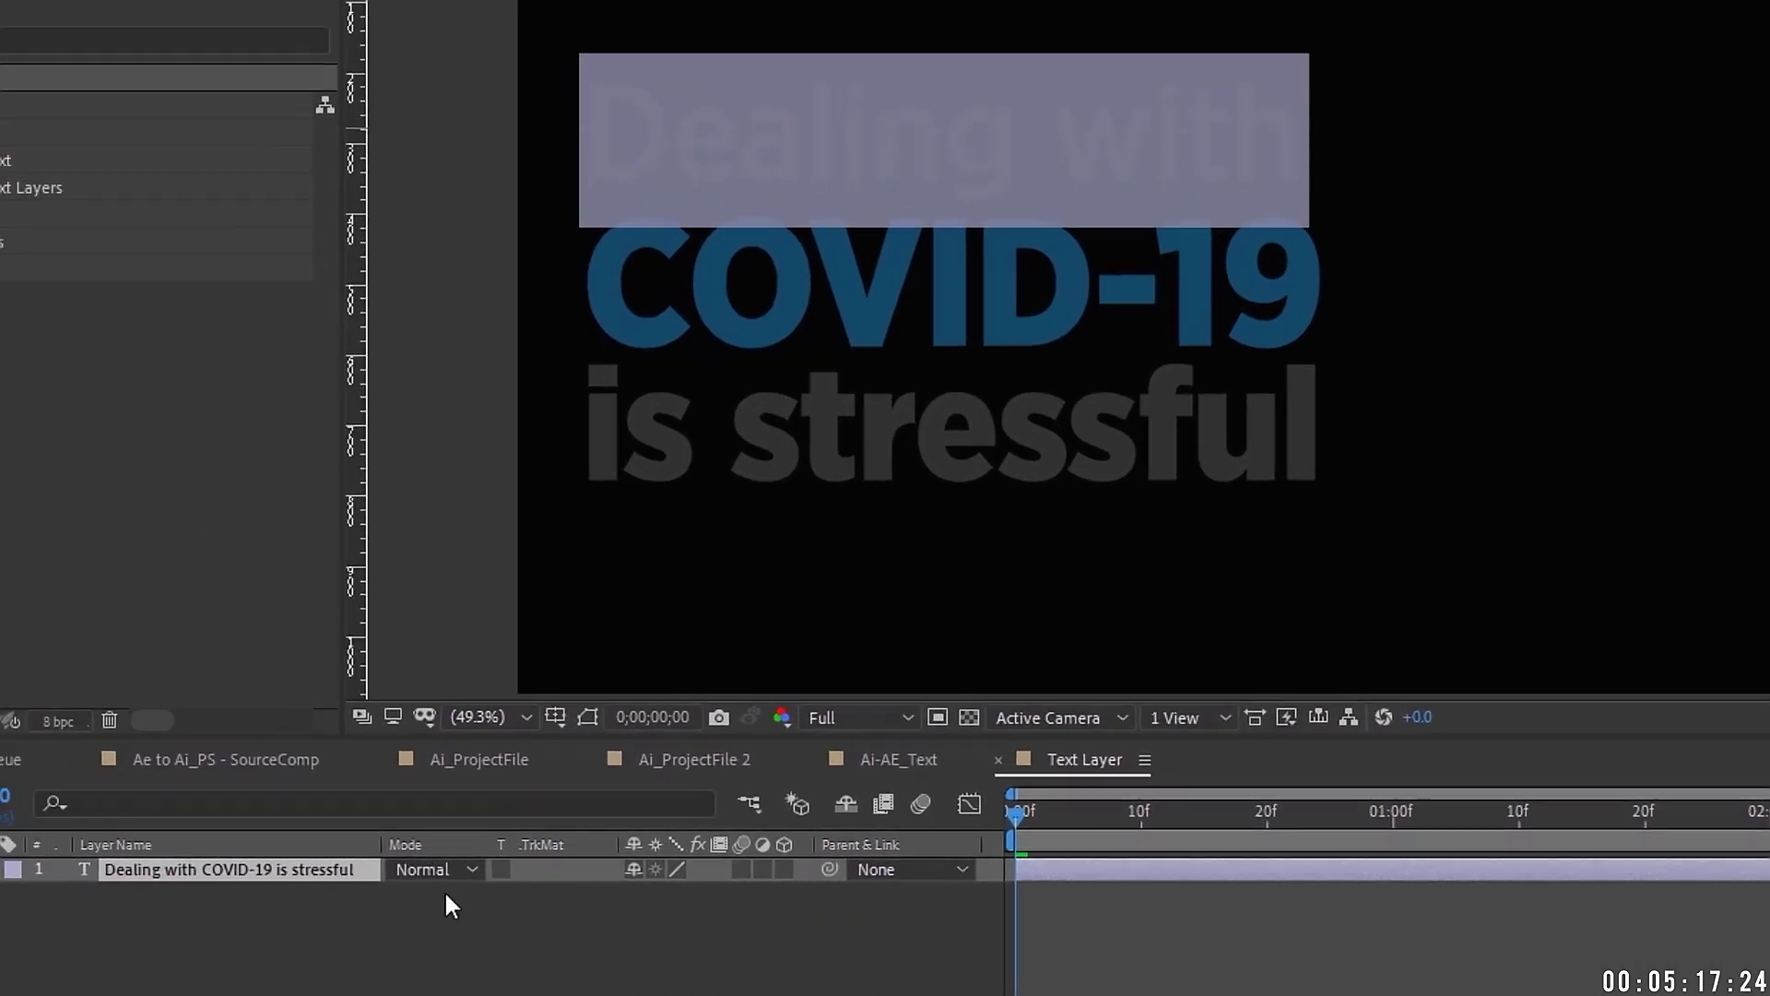
click(420, 912)
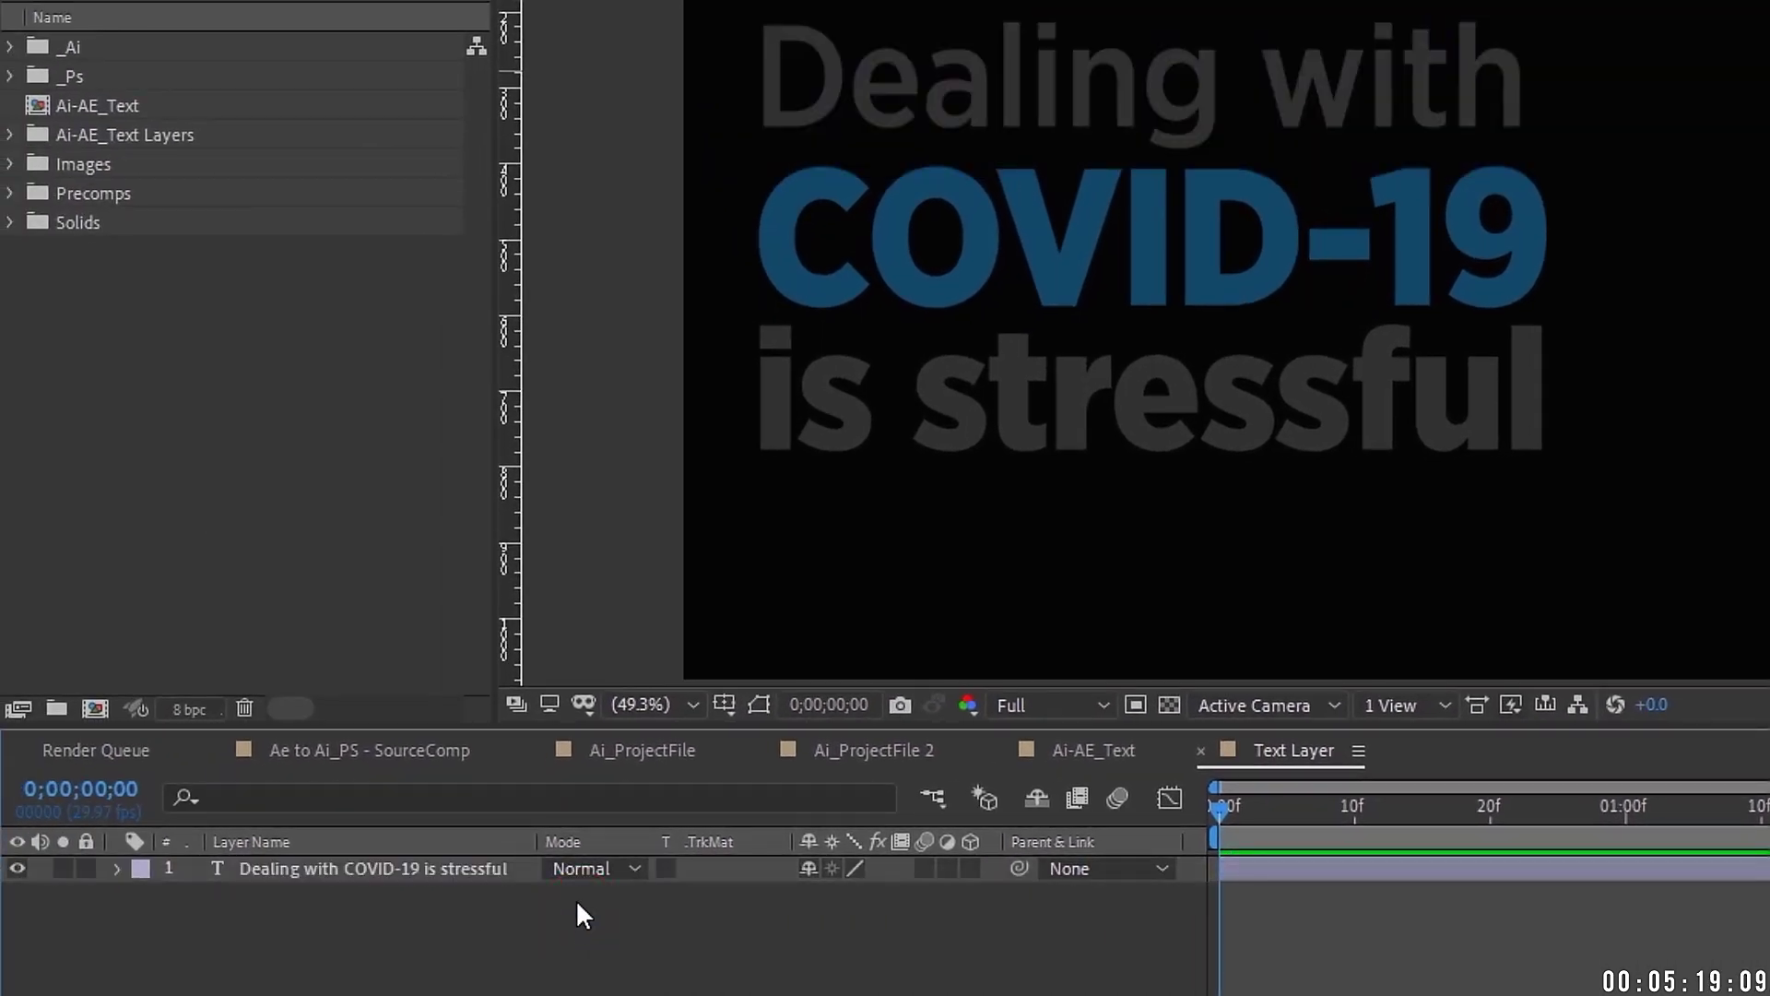
Undo the font weight and color changes made to the text layer.
key(ctrl+z)
key(ctrl+z)
key(ctrl+z)
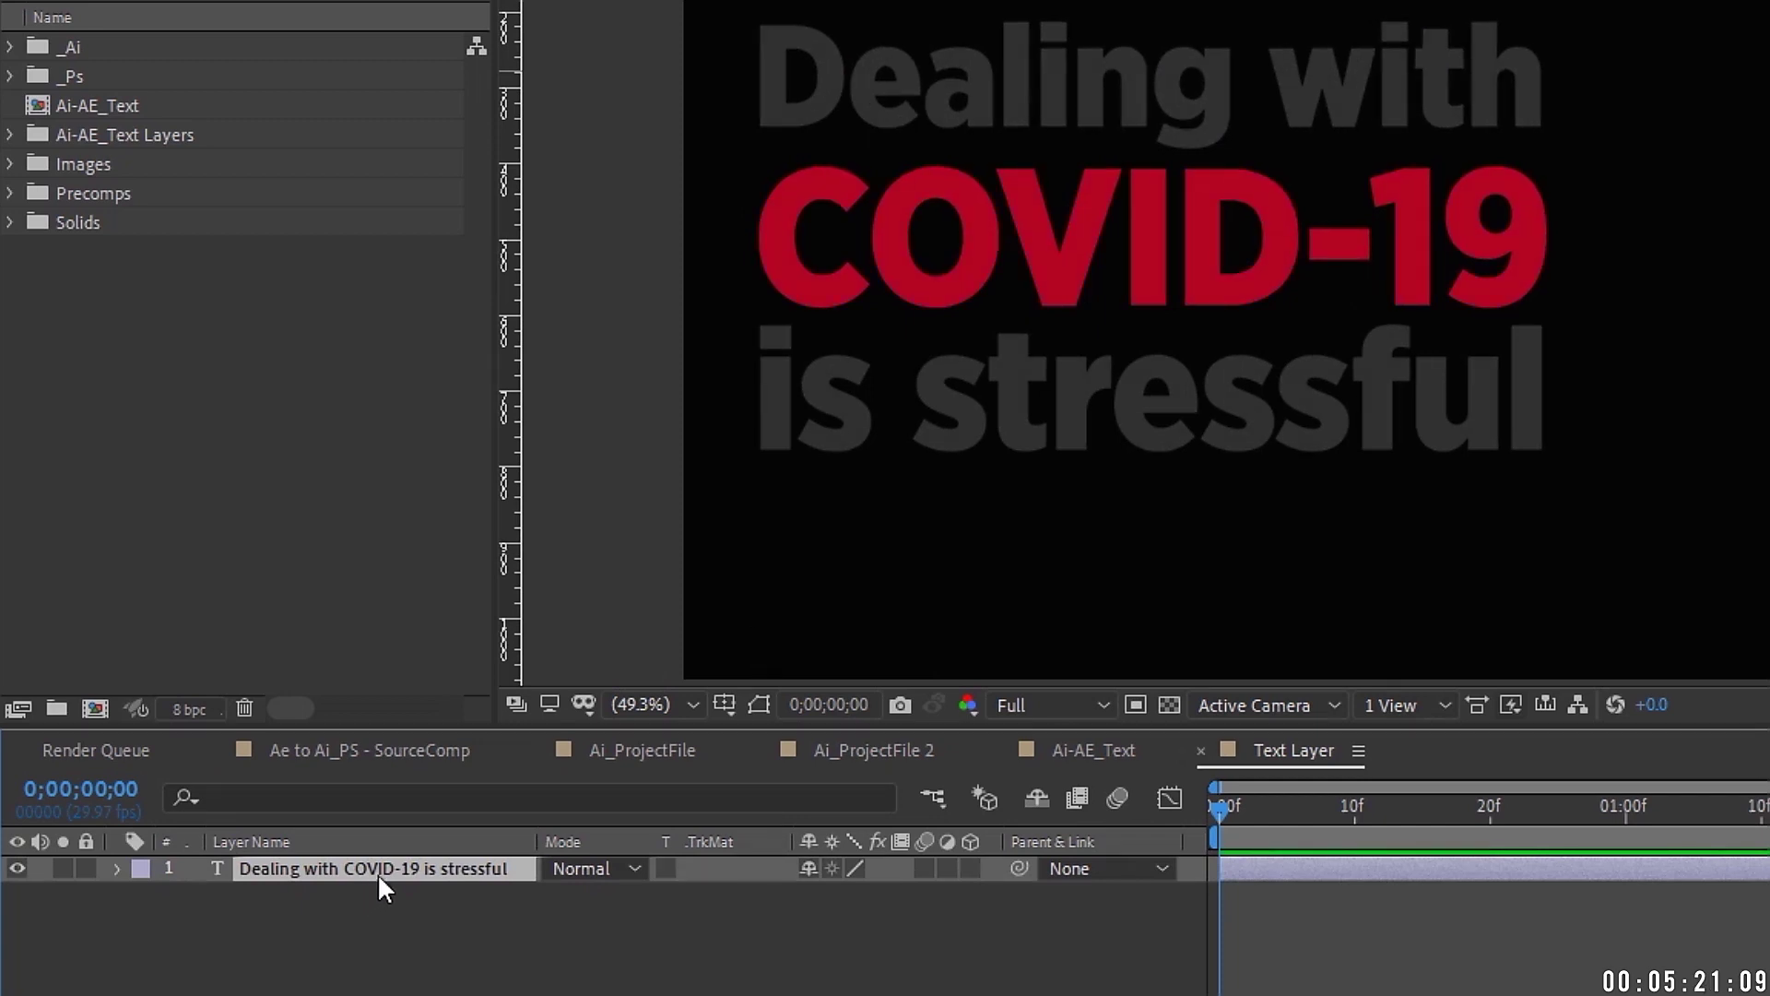
Paste the editable "Dealing with COVID-19 is stressful" layer into the Ai_ProjectFile composition and delete the original Text Layer.
click(662, 758)
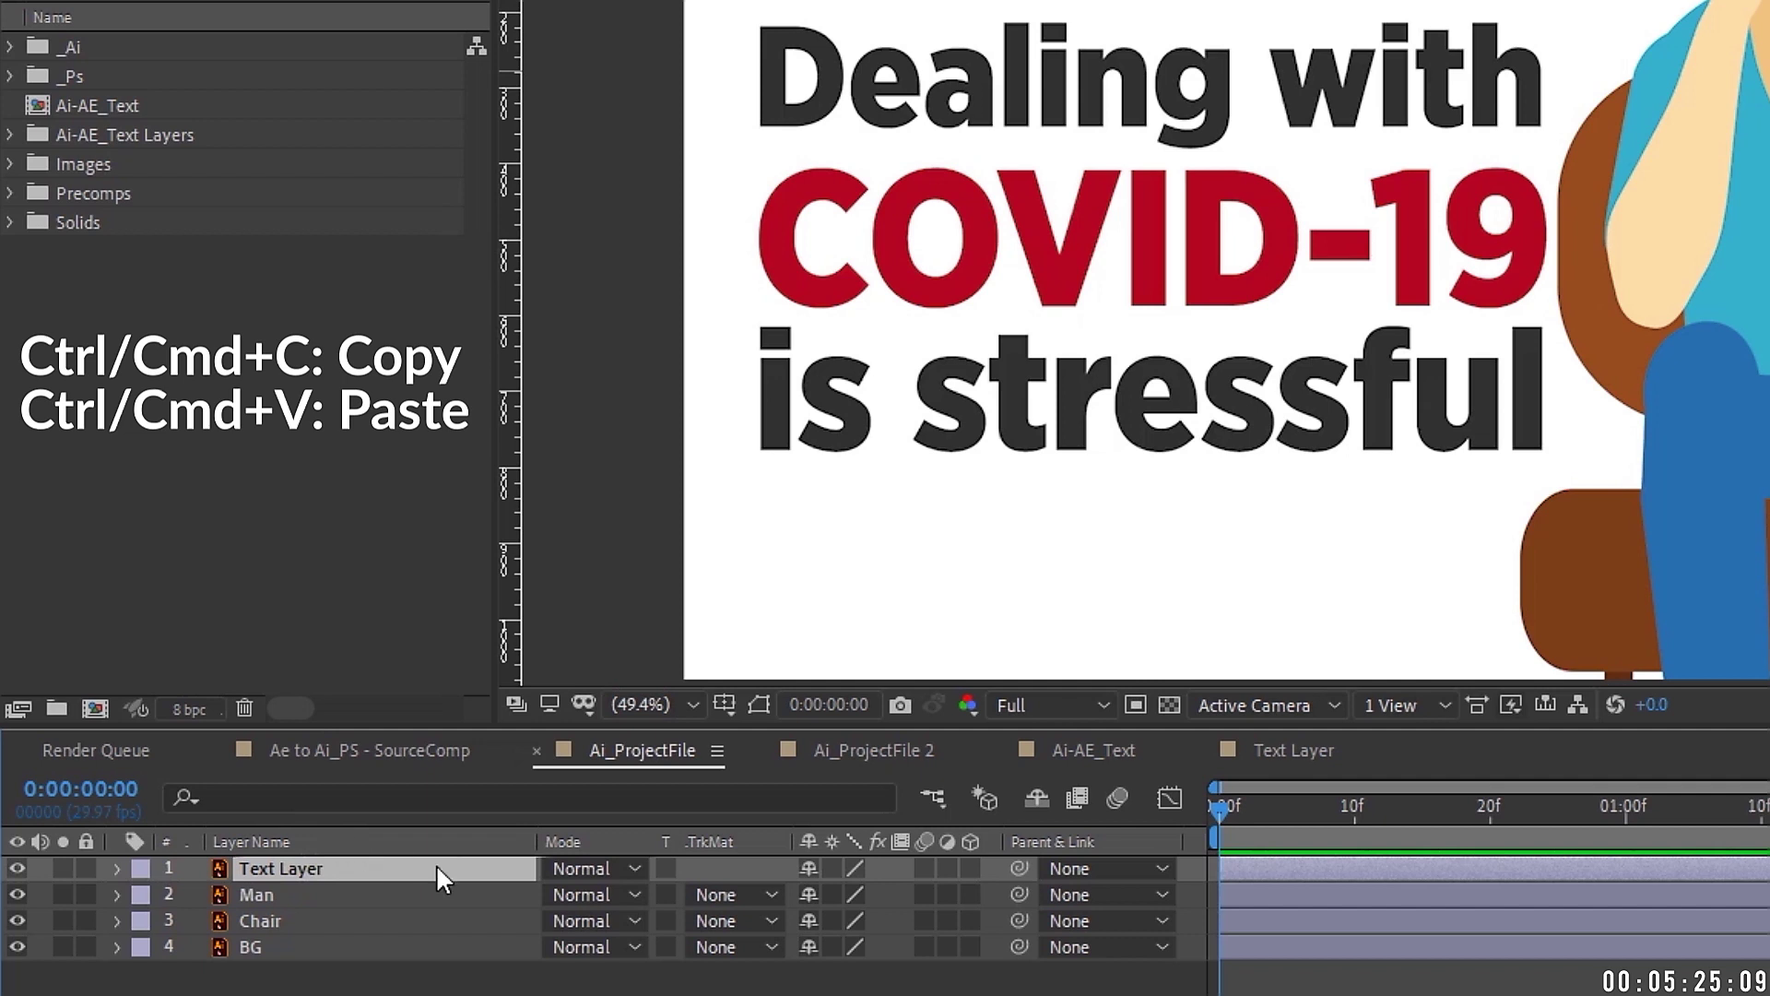
key(ctrl+v)
click(297, 894)
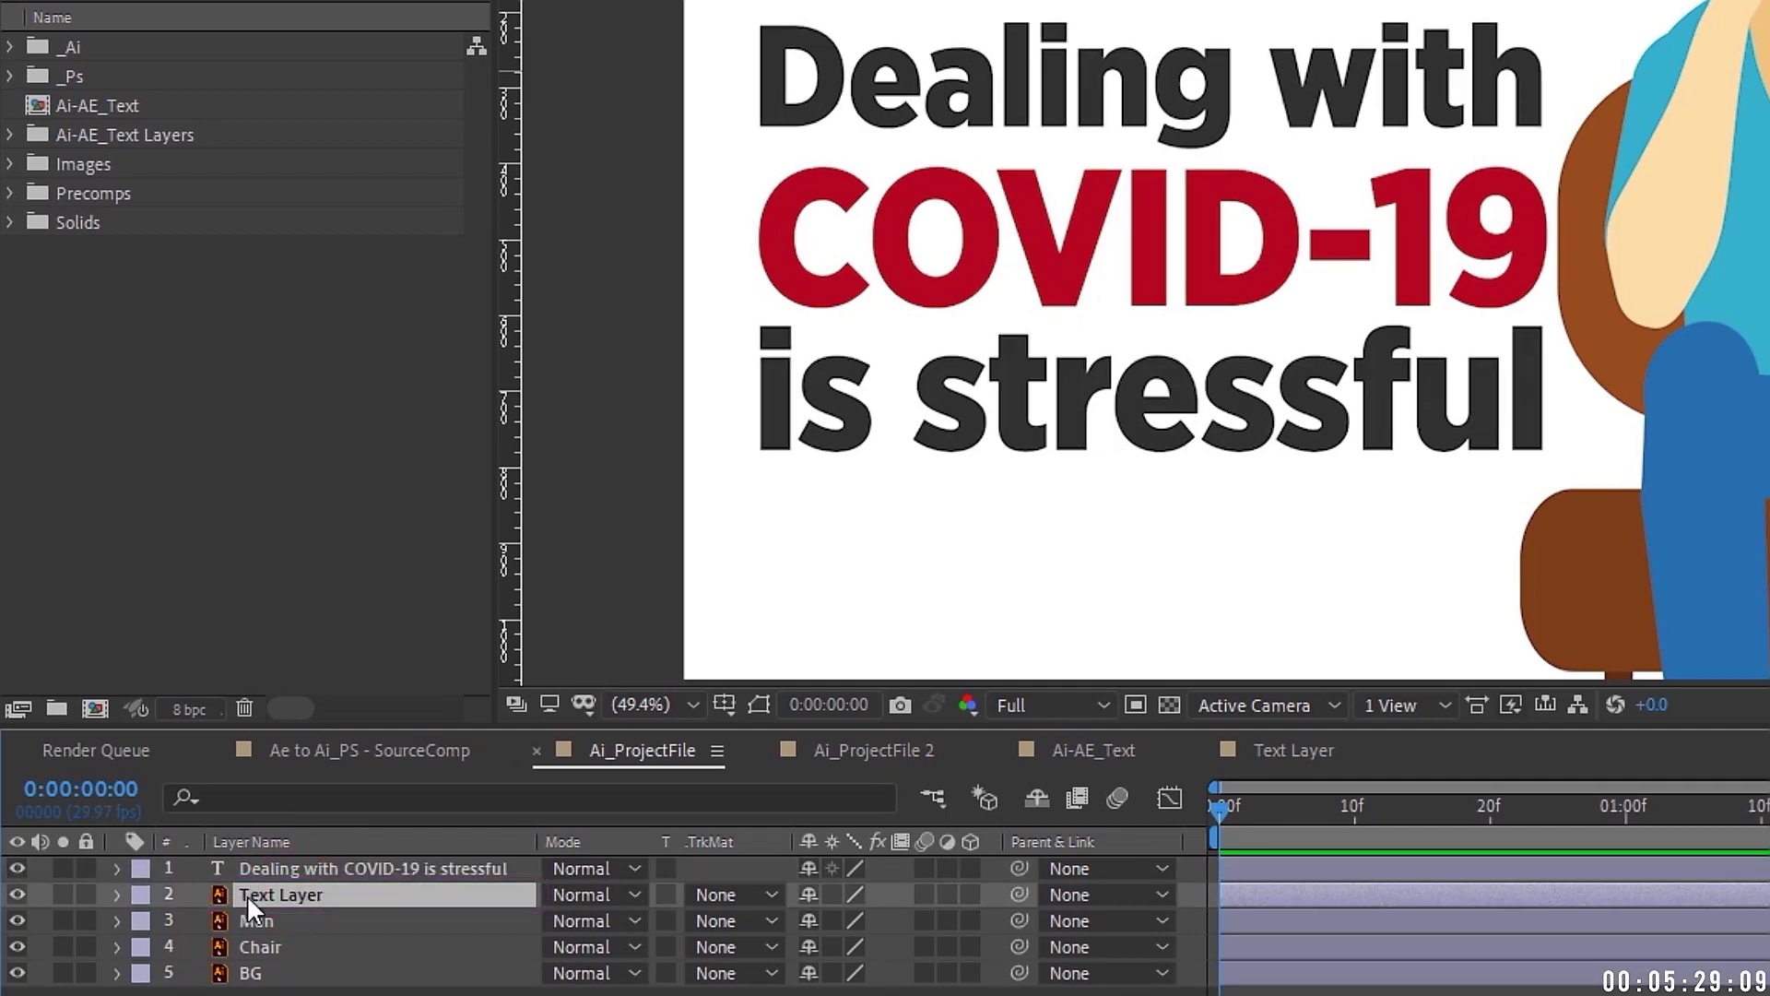
key(Delete)
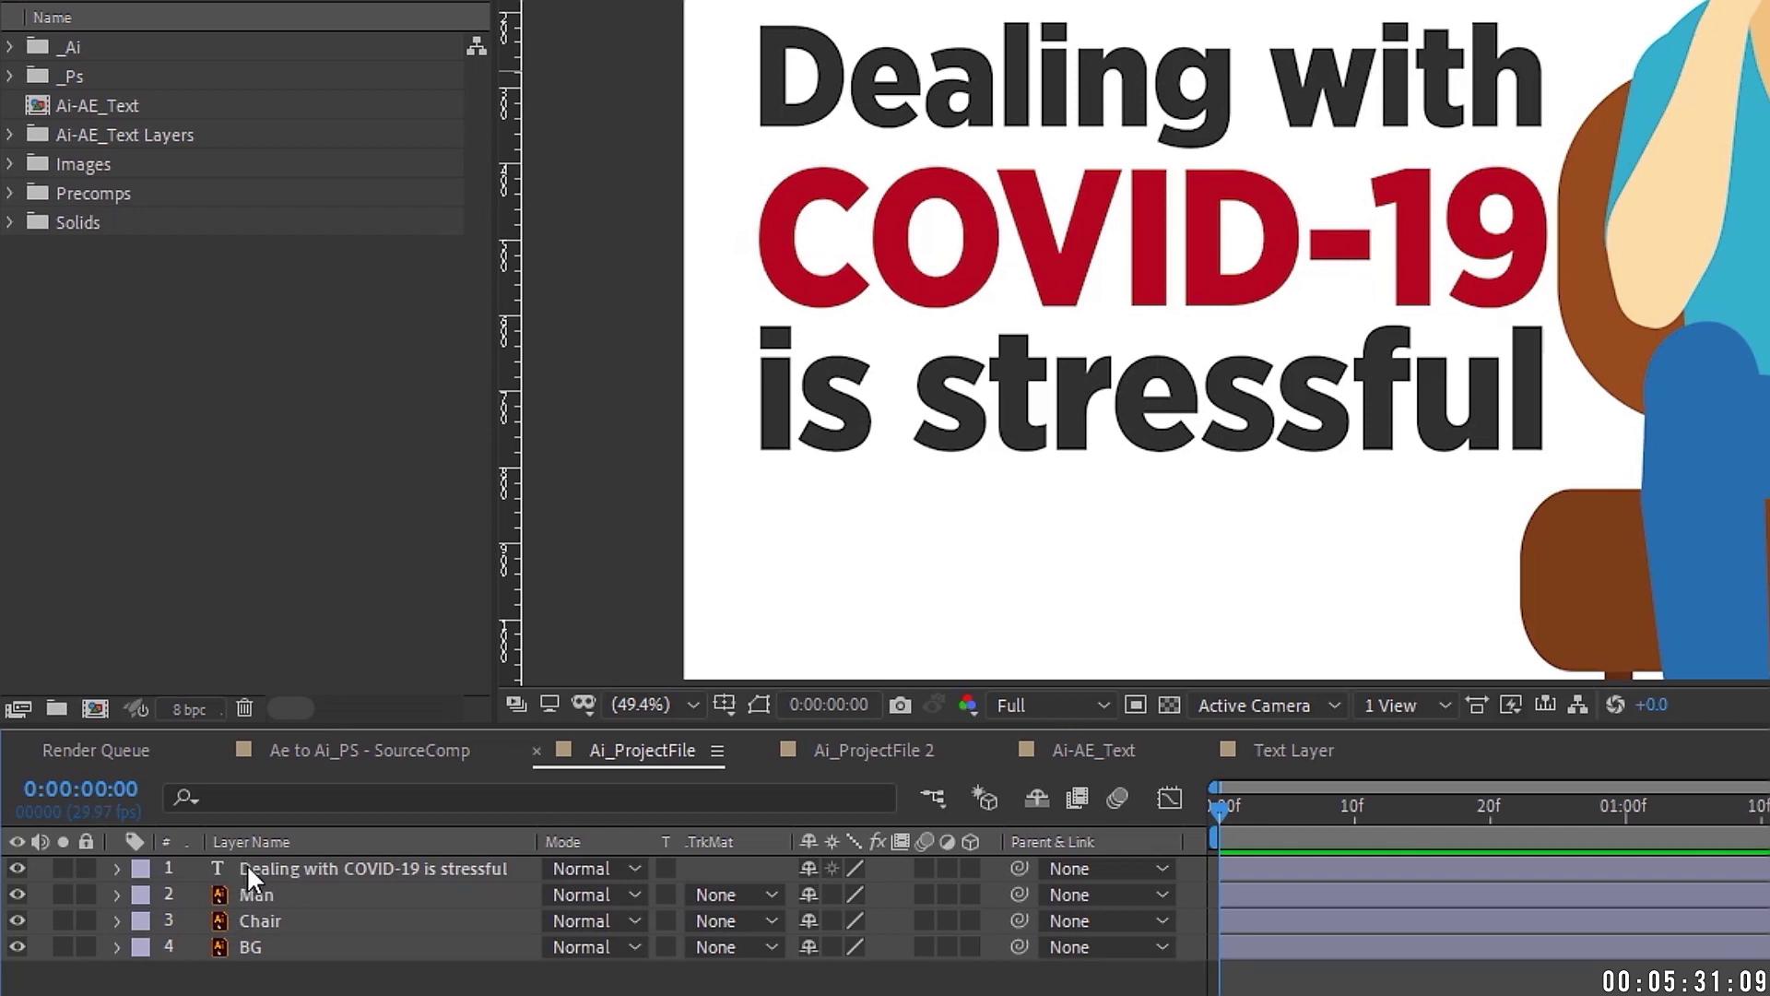
click(465, 868)
scroll(1438, 431, down, 2)
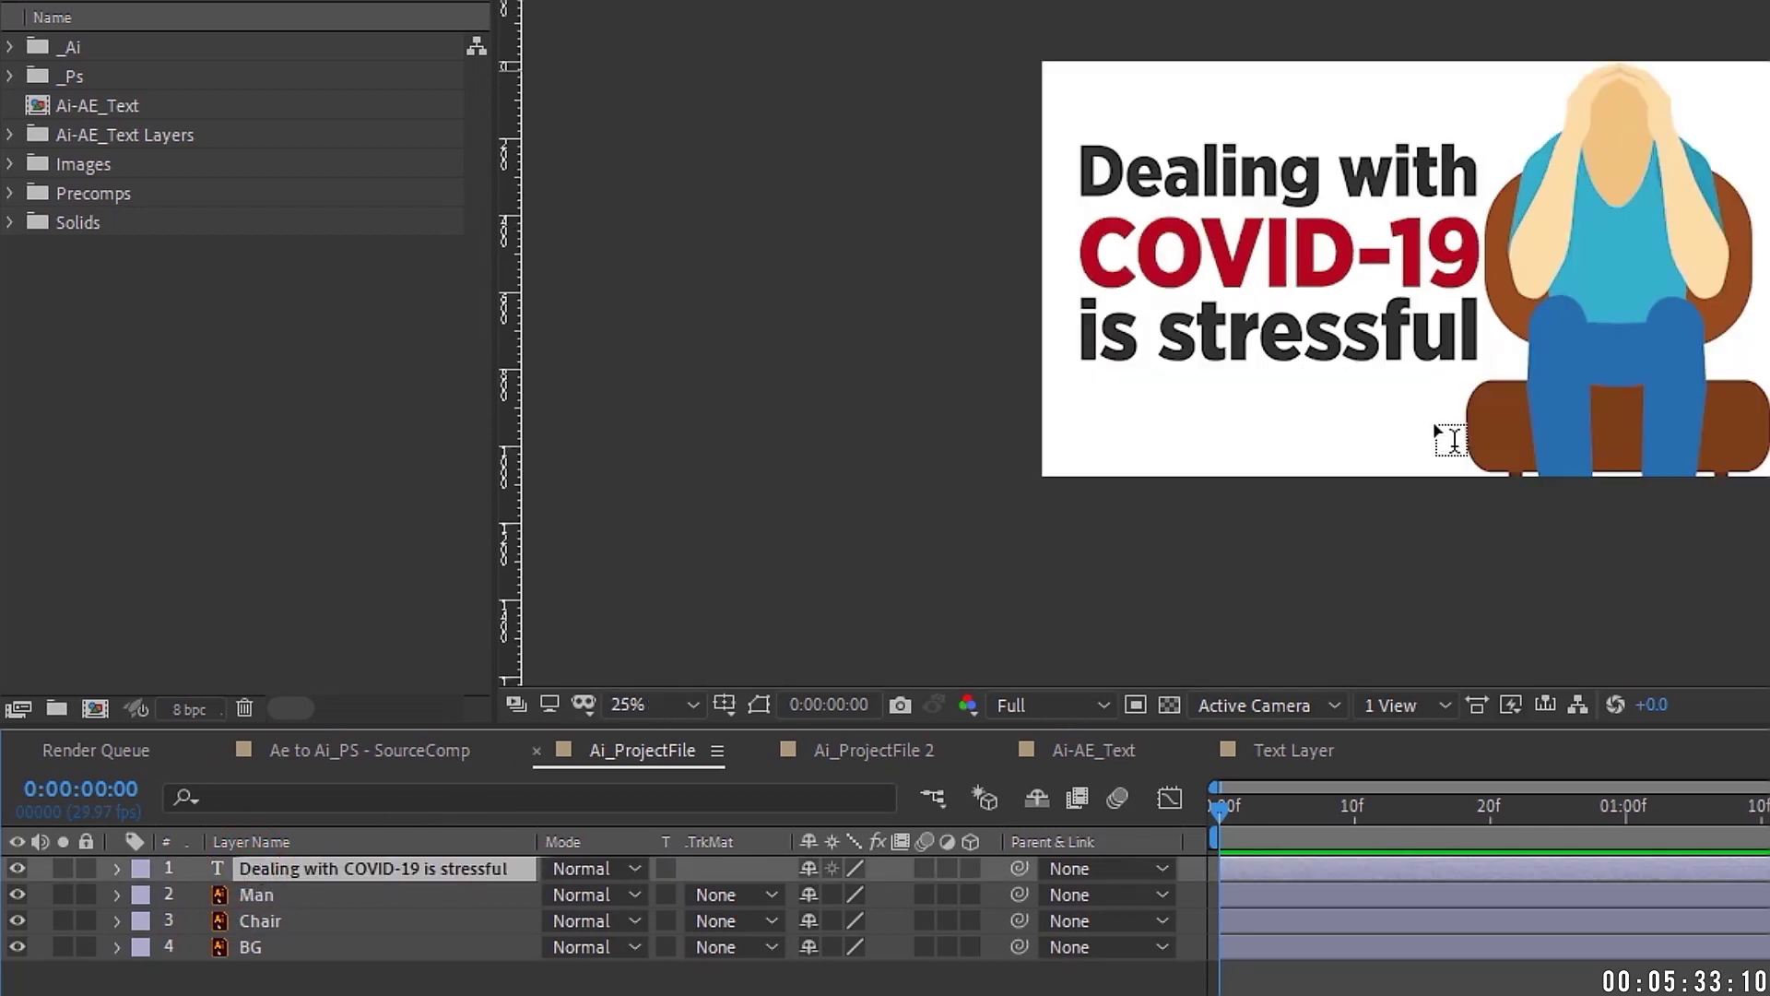
scroll(1256, 398, up, 2)
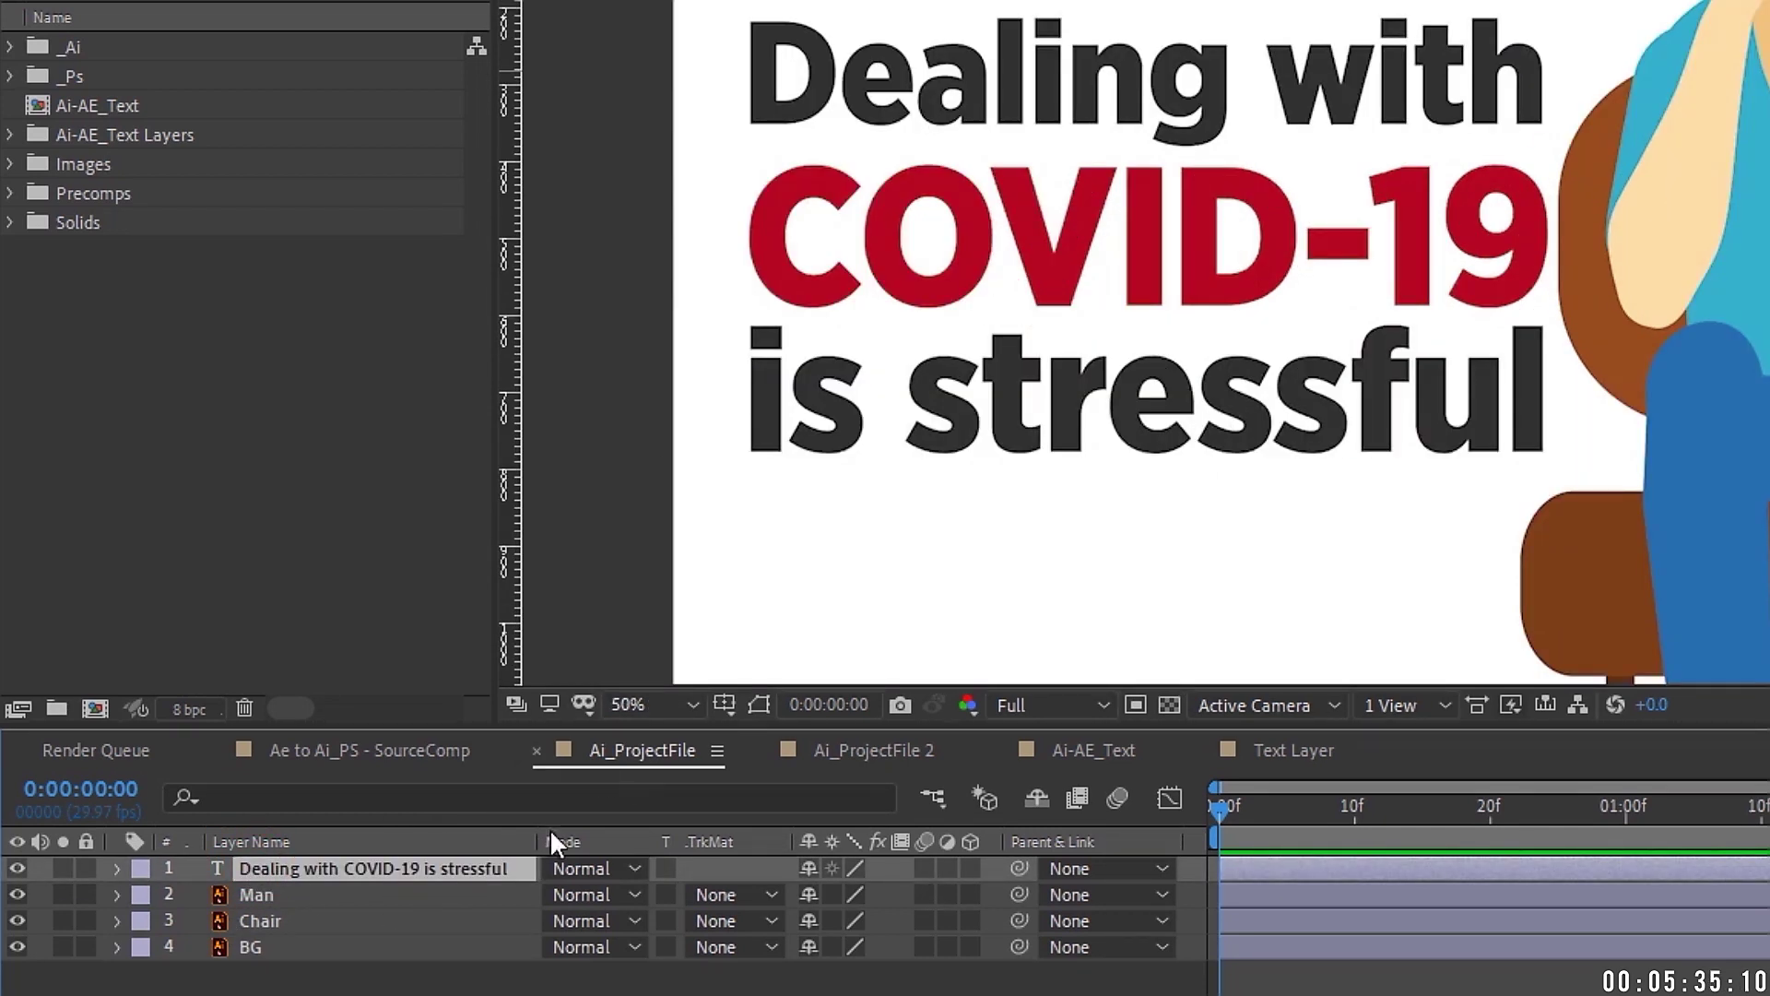
Try enlarging the Man layer to 586% and shifting it left in the frame, and undo both changes.
click(324, 899)
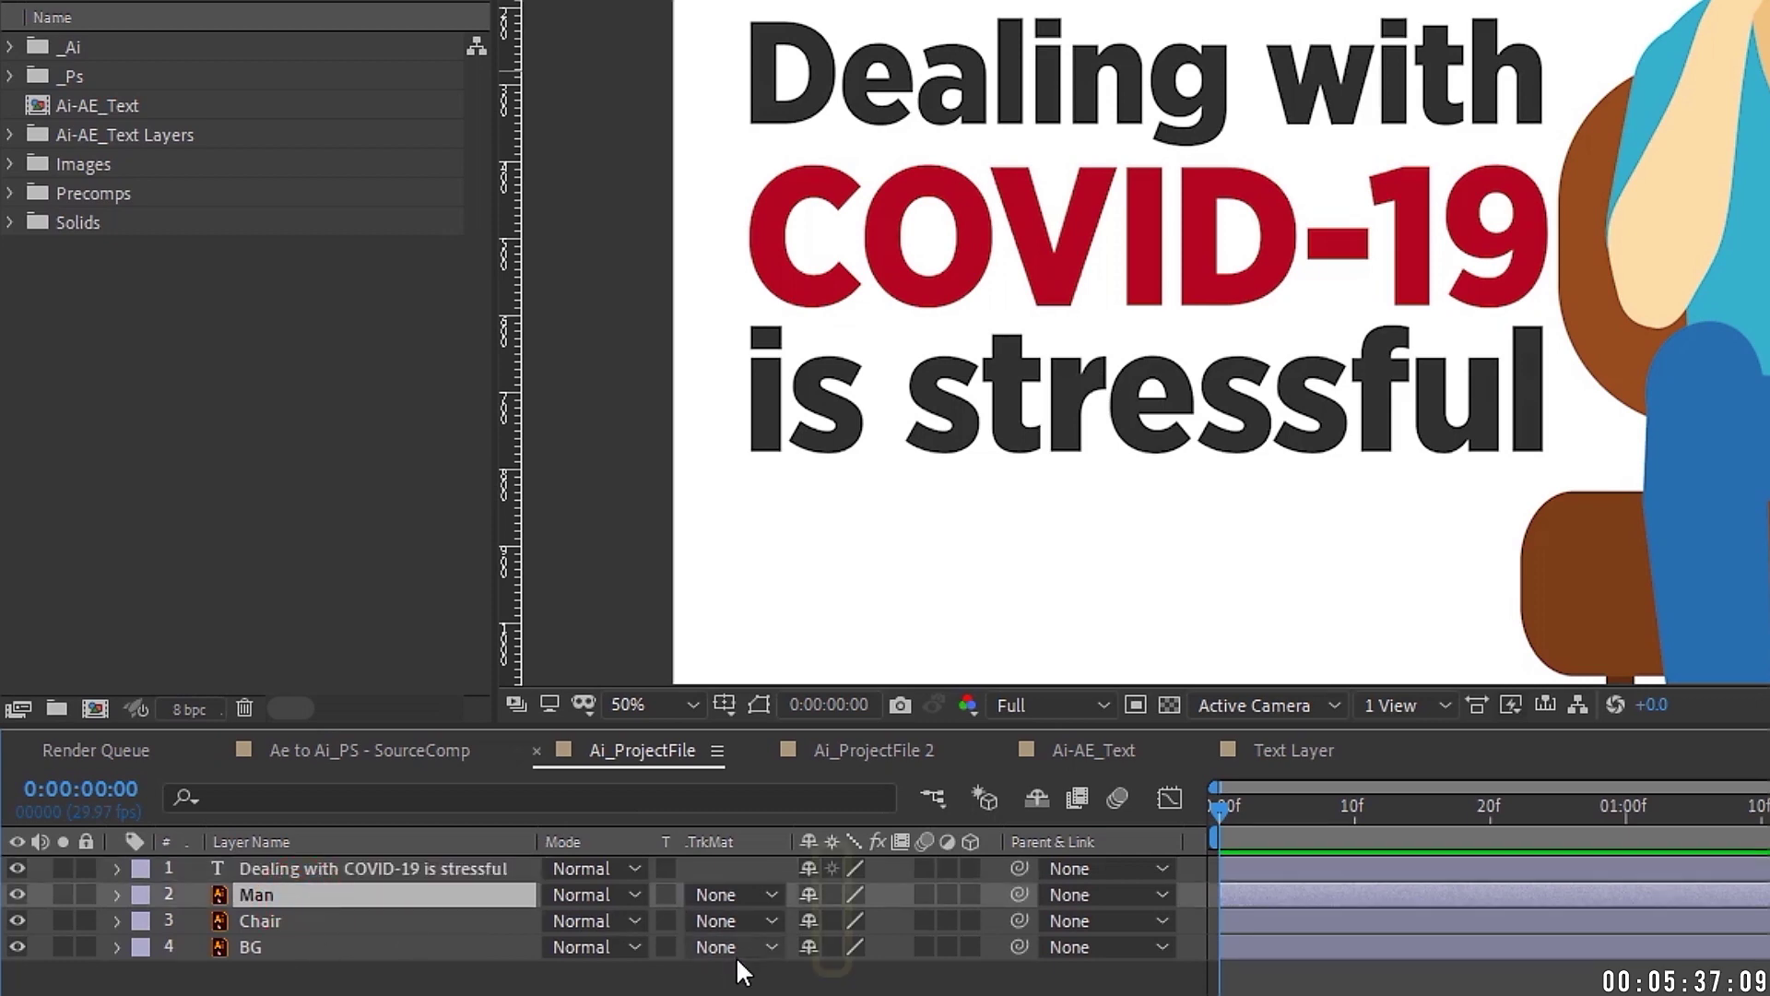
drag(831, 896, 837, 983)
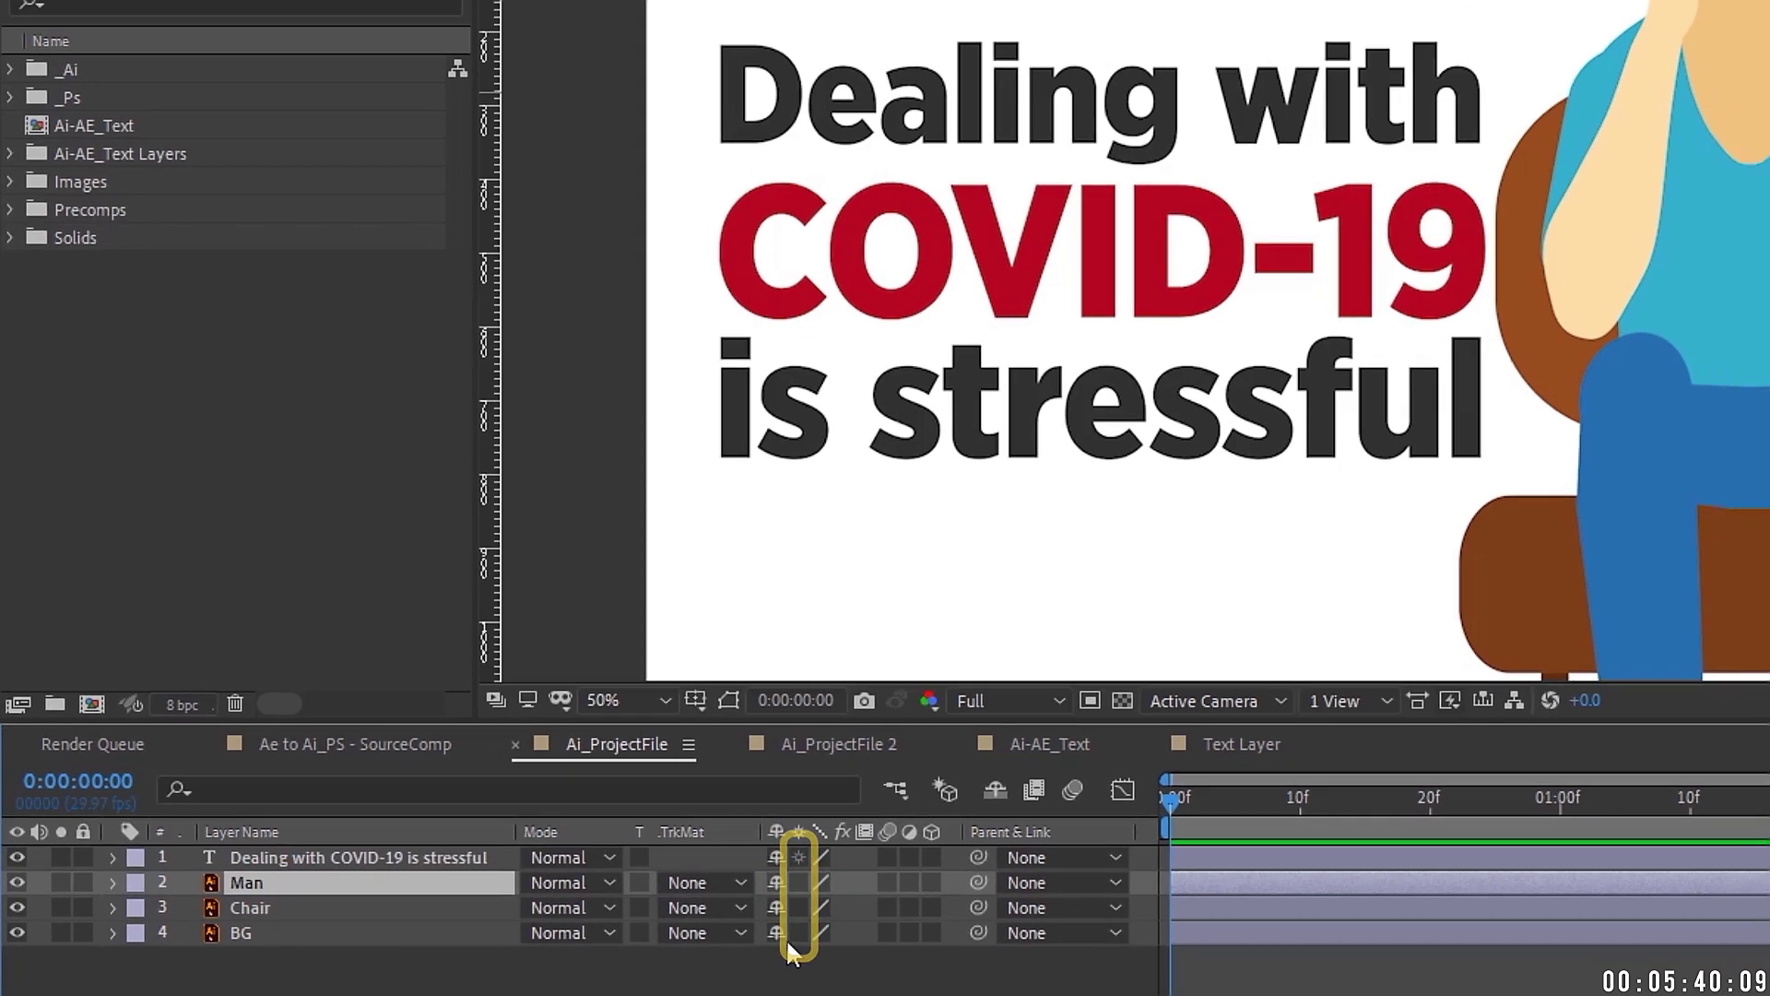
key(s)
drag(665, 853, 1121, 763)
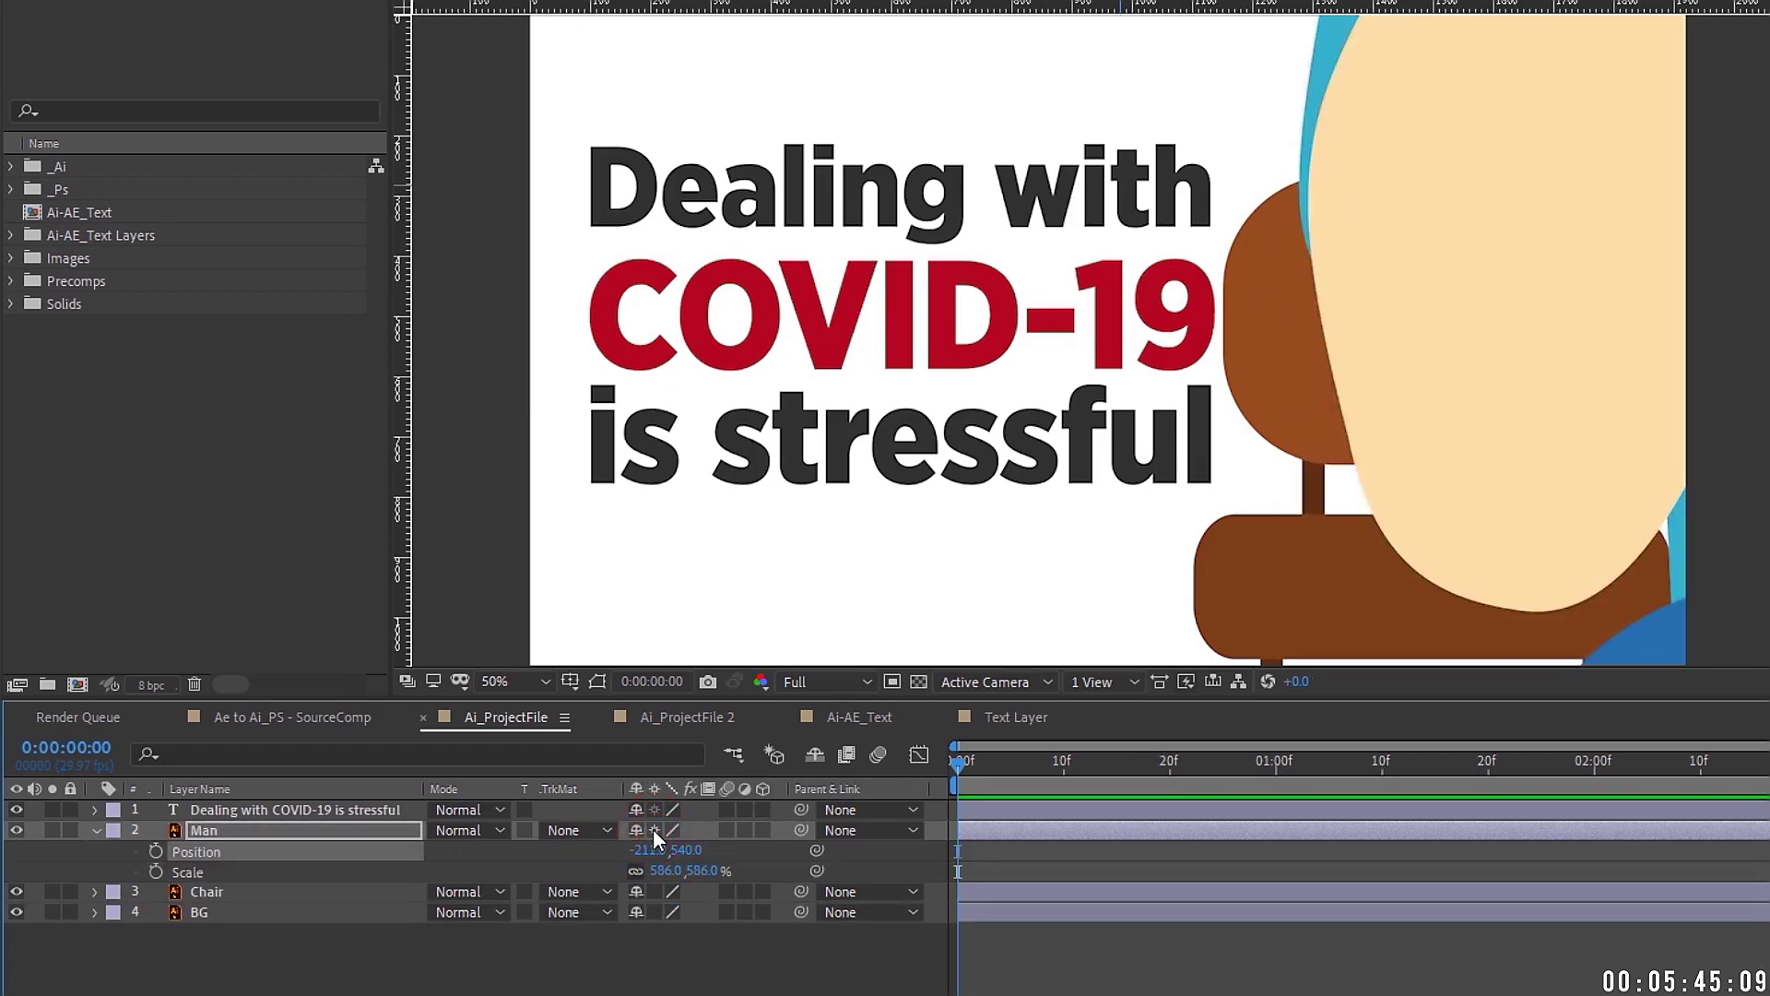
key(ctrl+z)
key(ctrl+z)
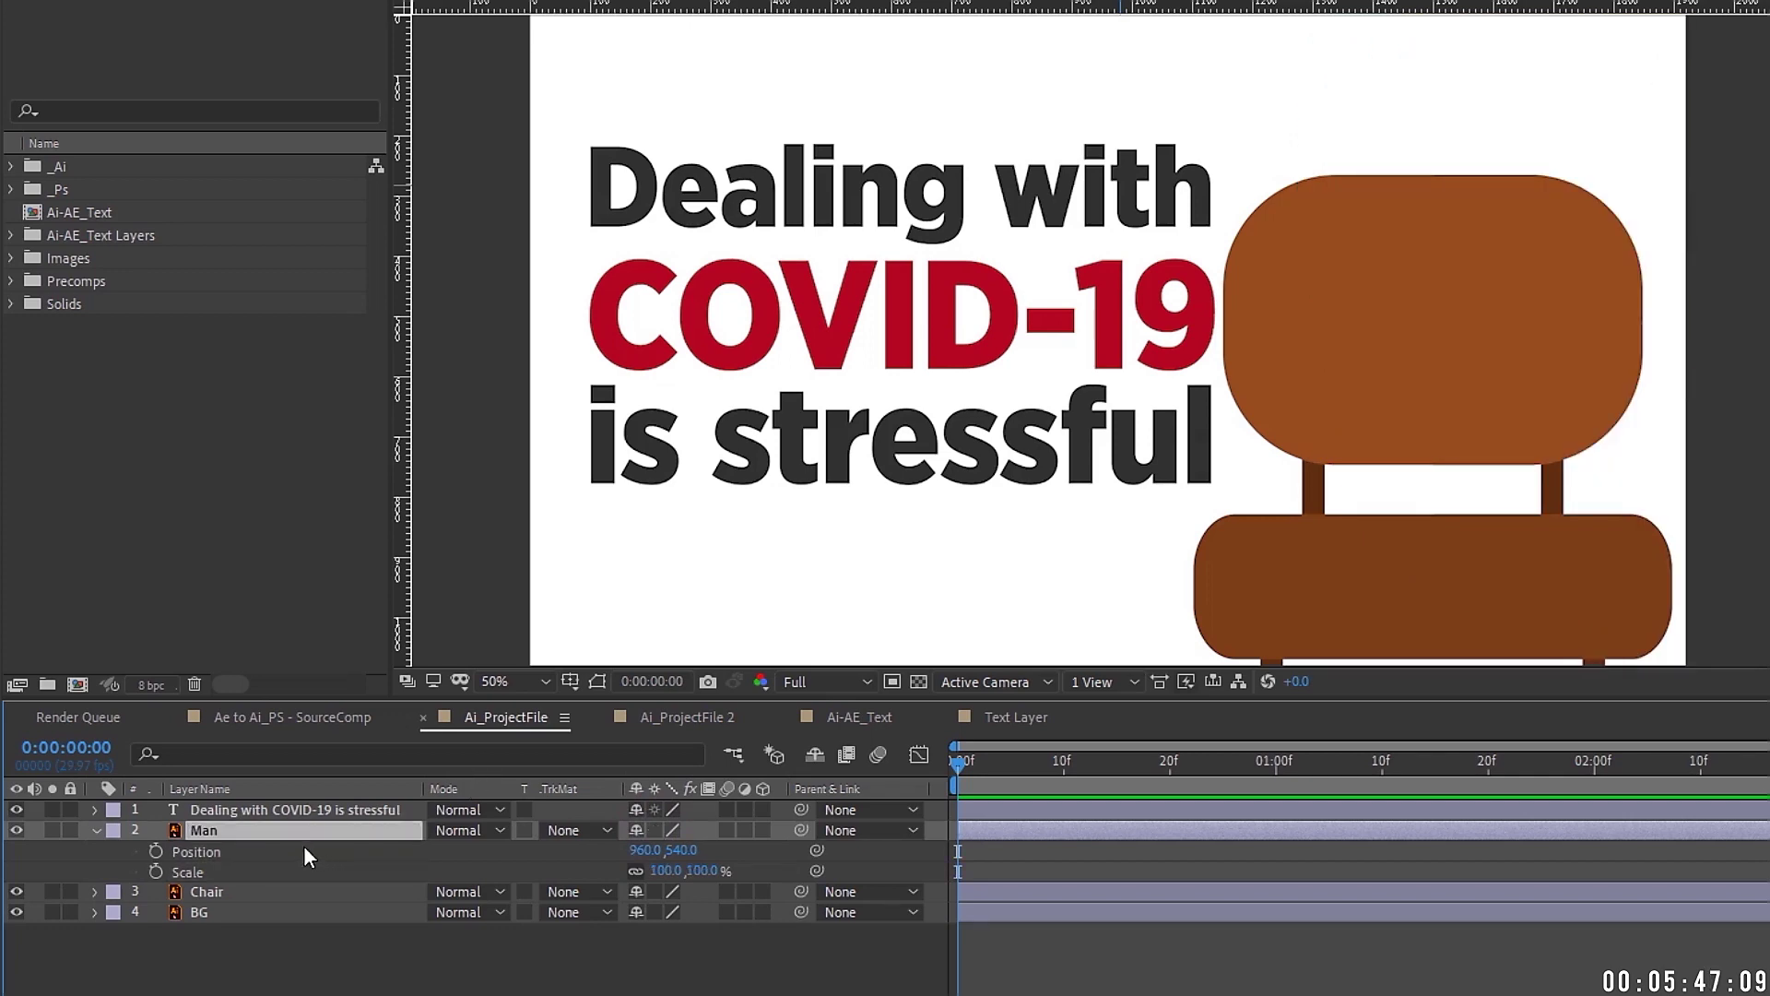
Create shape layers from the Man, Chair and BG vector layers and delete the three original Illustrator layers.
shift+click(228, 914)
right_click(229, 914)
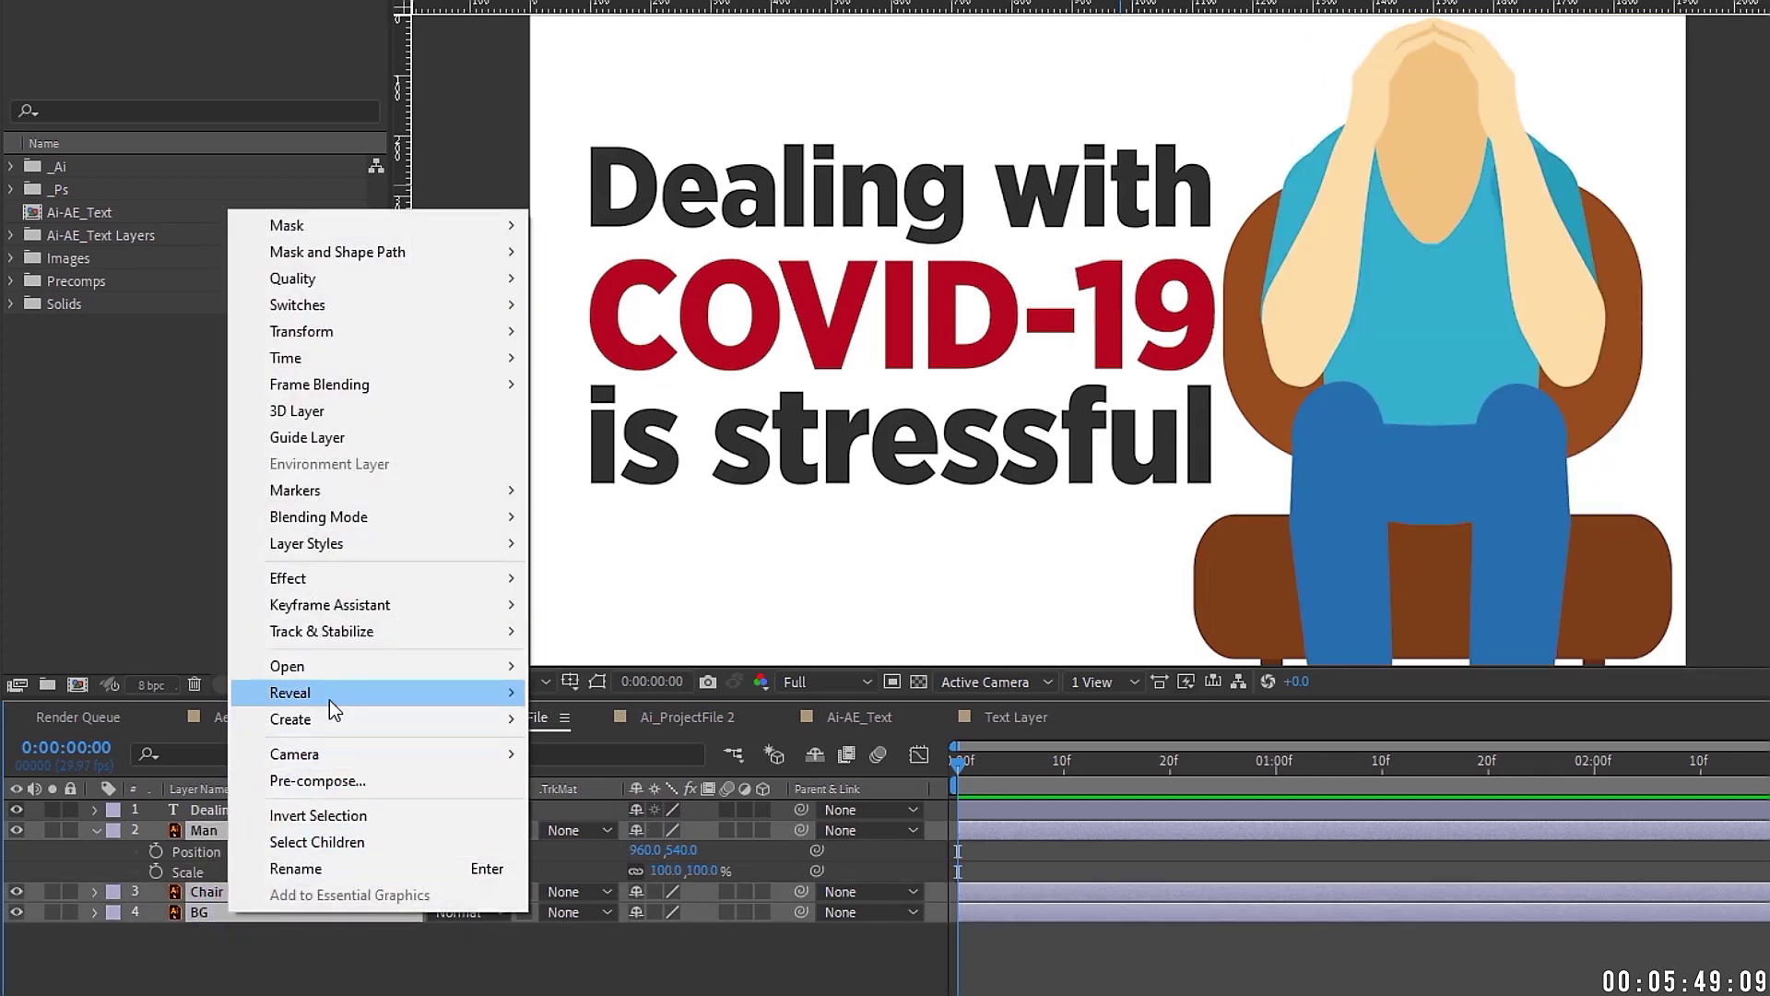
mouse_move(332, 716)
click(660, 813)
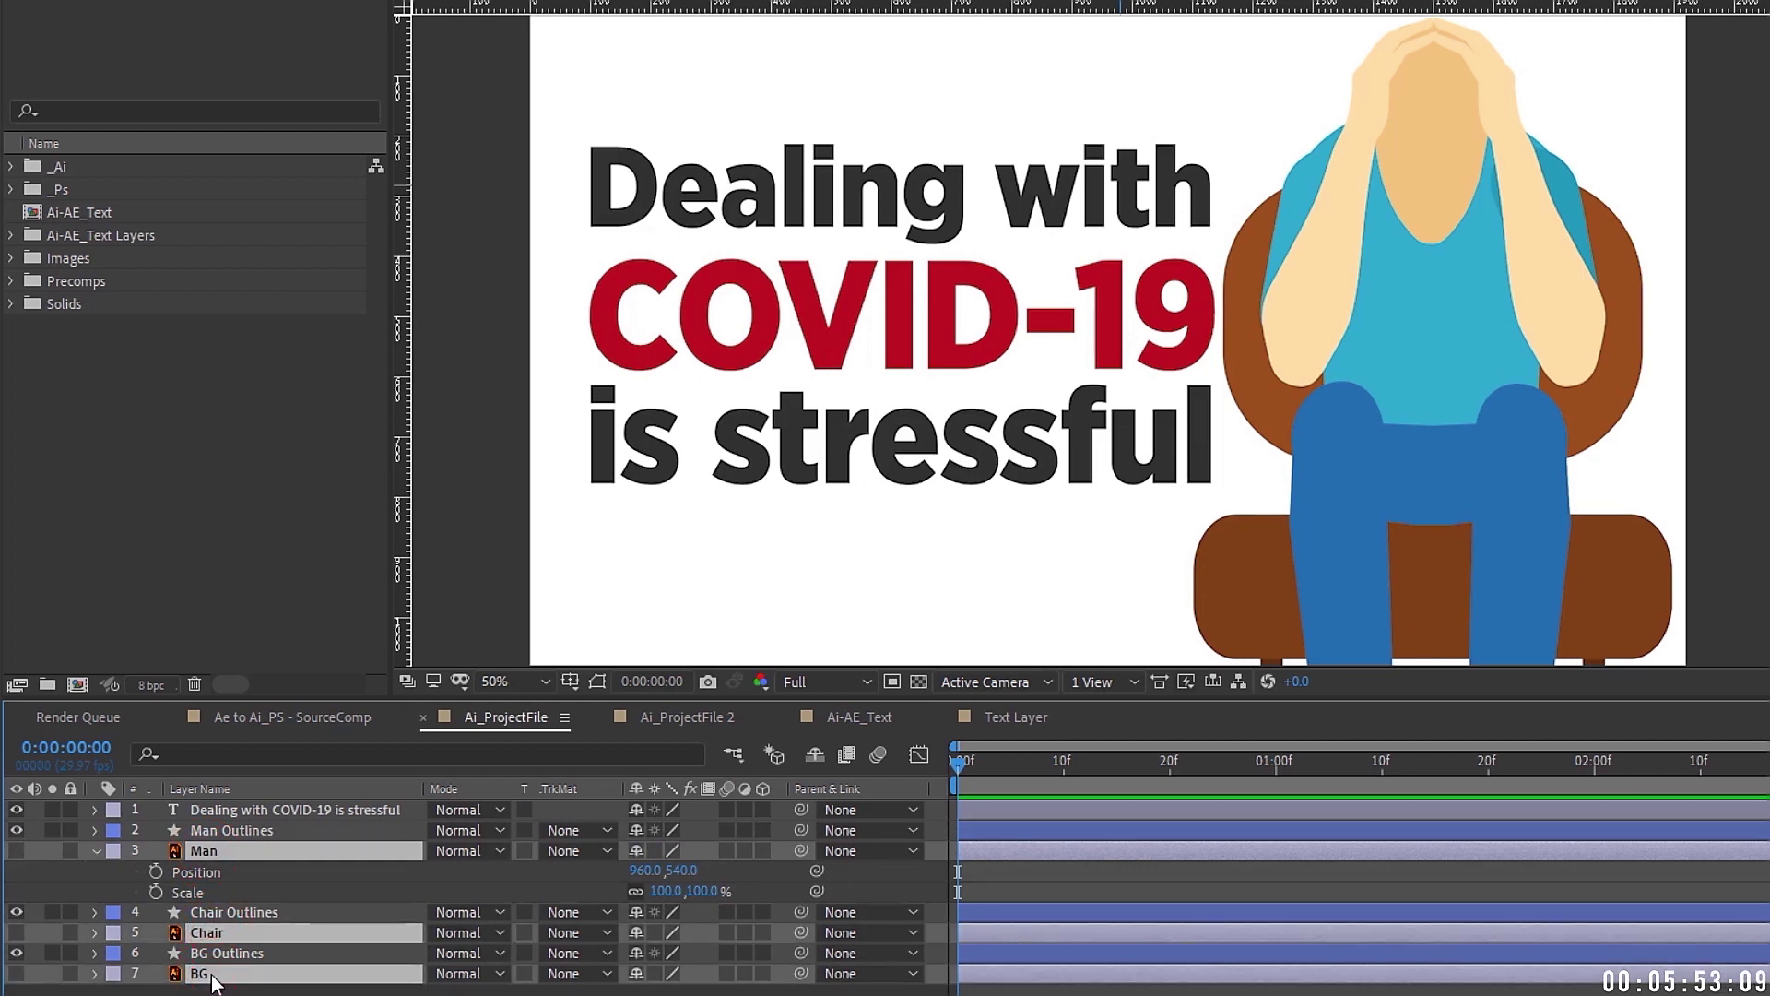
key(Delete)
Try scaling the Man Outlines shape layer to test its sharpness, and undo the scale change.
click(239, 830)
key(s)
mouse_move(691, 857)
mouse_down()
mouse_move(805, 810)
mouse_move(649, 847)
mouse_move(715, 844)
mouse_up()
key(ctrl+z)
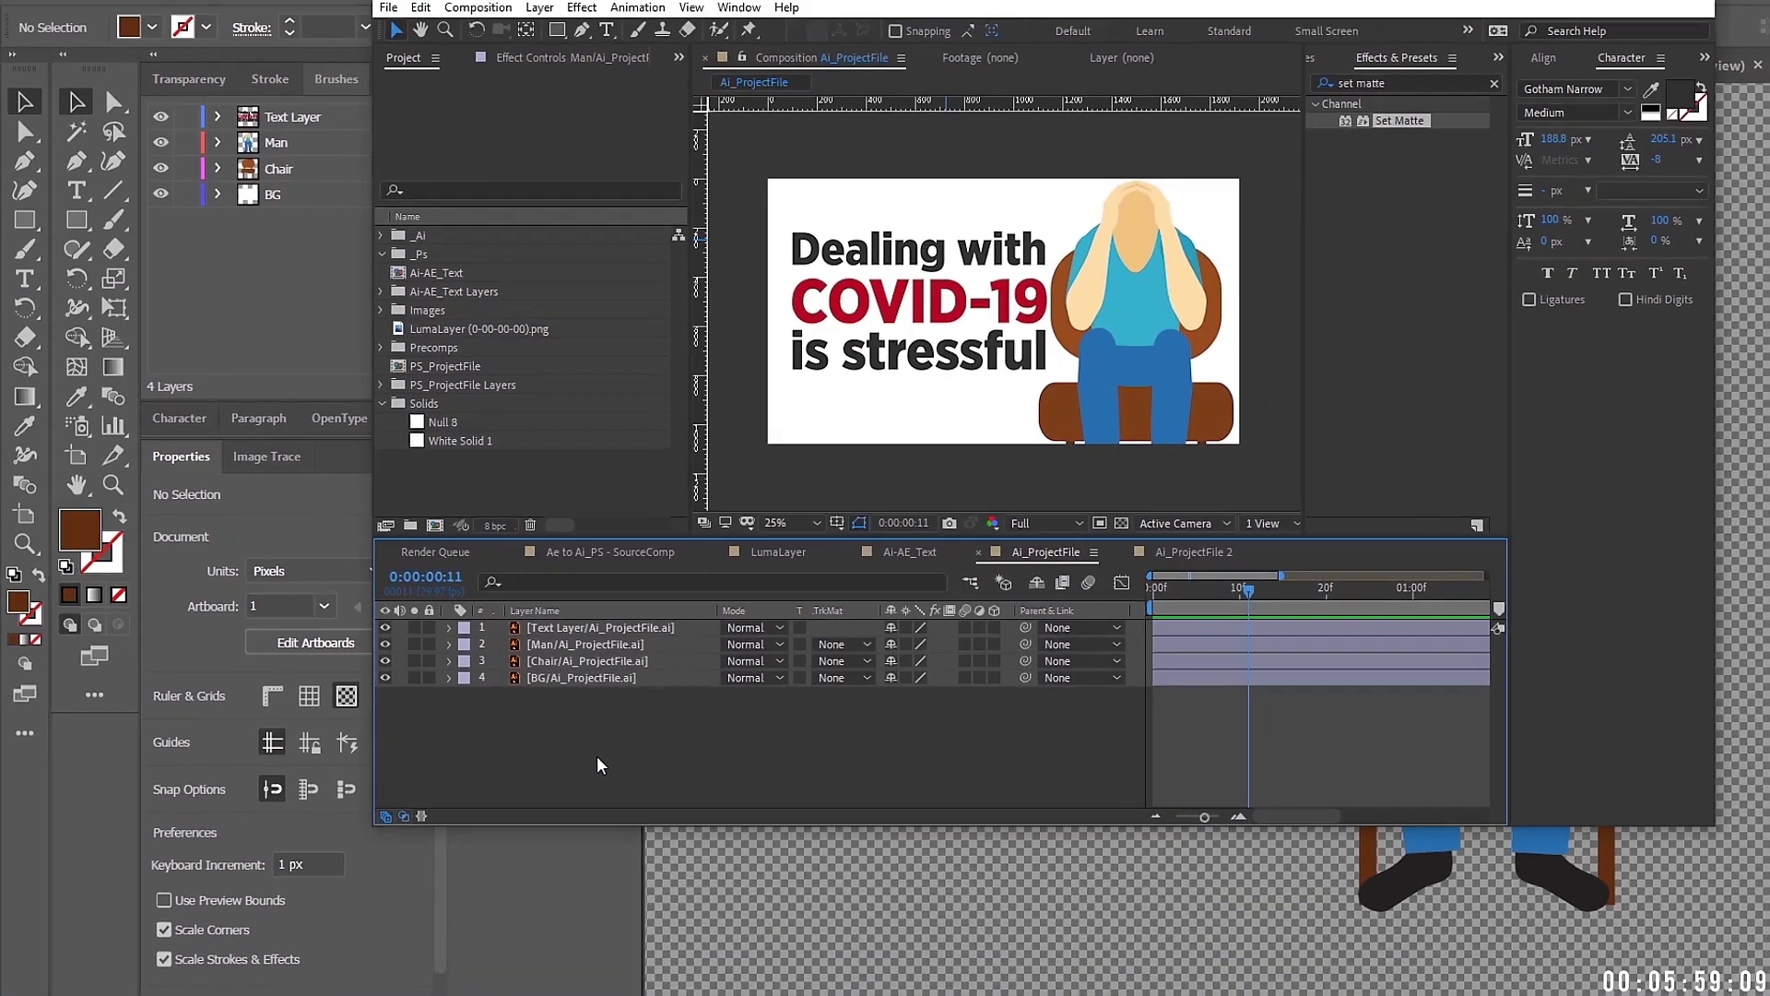